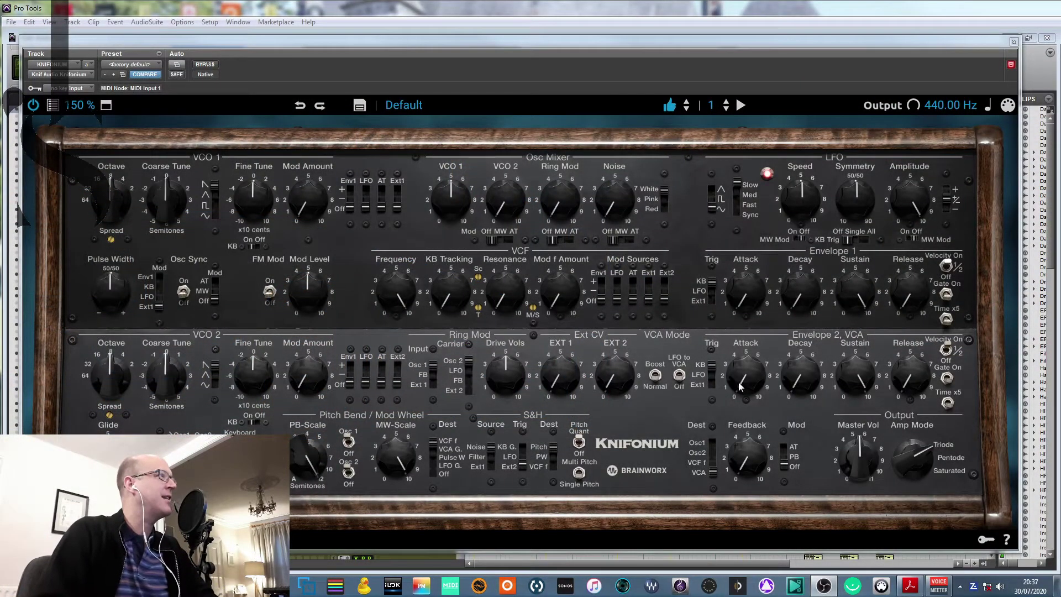
Step: Try the plugin interface at 125 %, 75 % and 50 % scale
{"action": "left_click", "coordinate": [77, 104]}
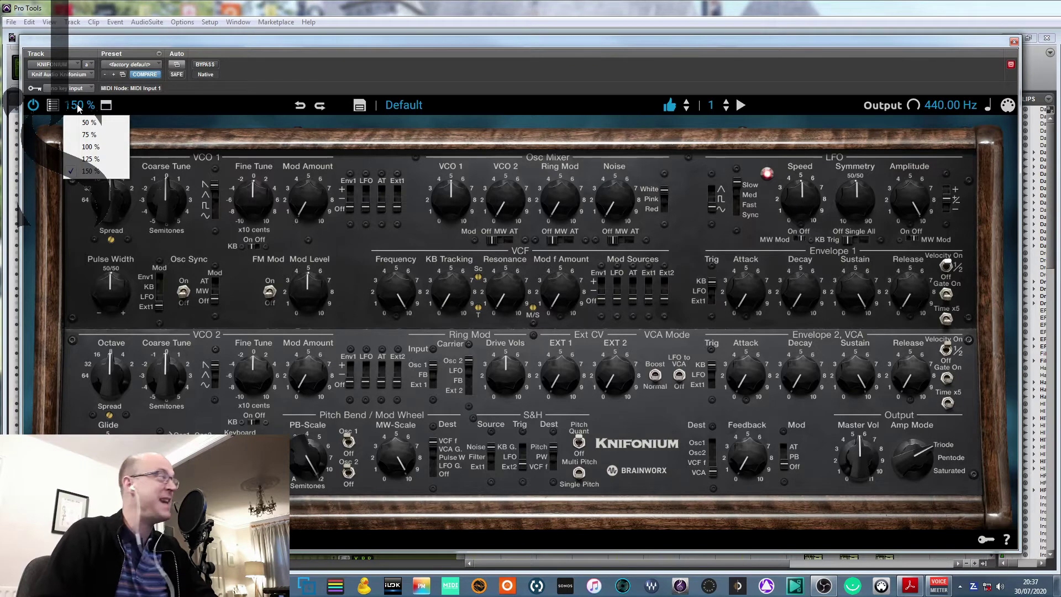
{"action": "left_click", "coordinate": [93, 159]}
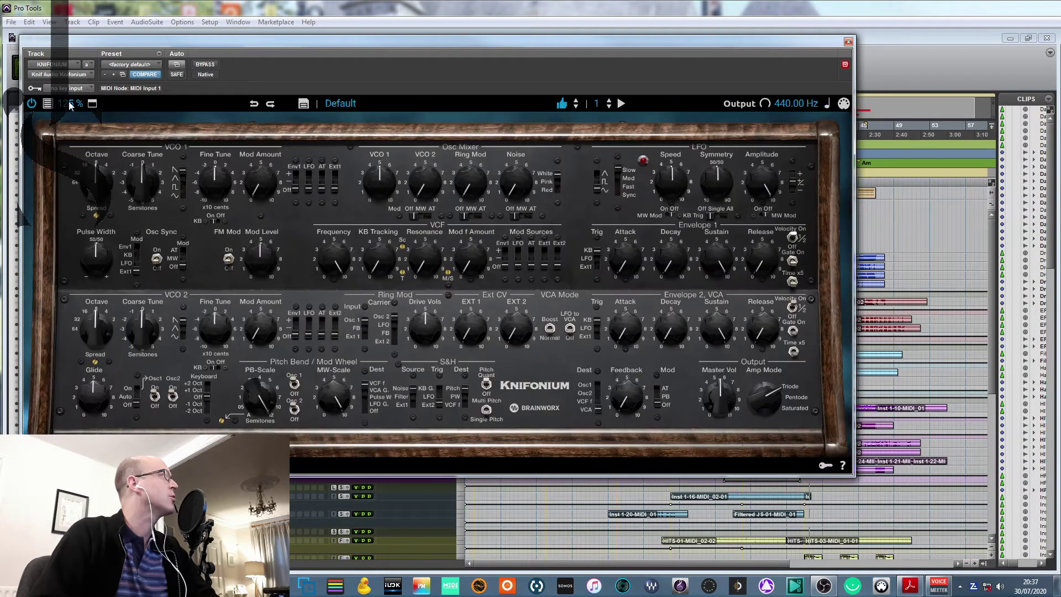
{"action": "left_click", "coordinate": [68, 104]}
{"action": "left_click", "coordinate": [83, 135]}
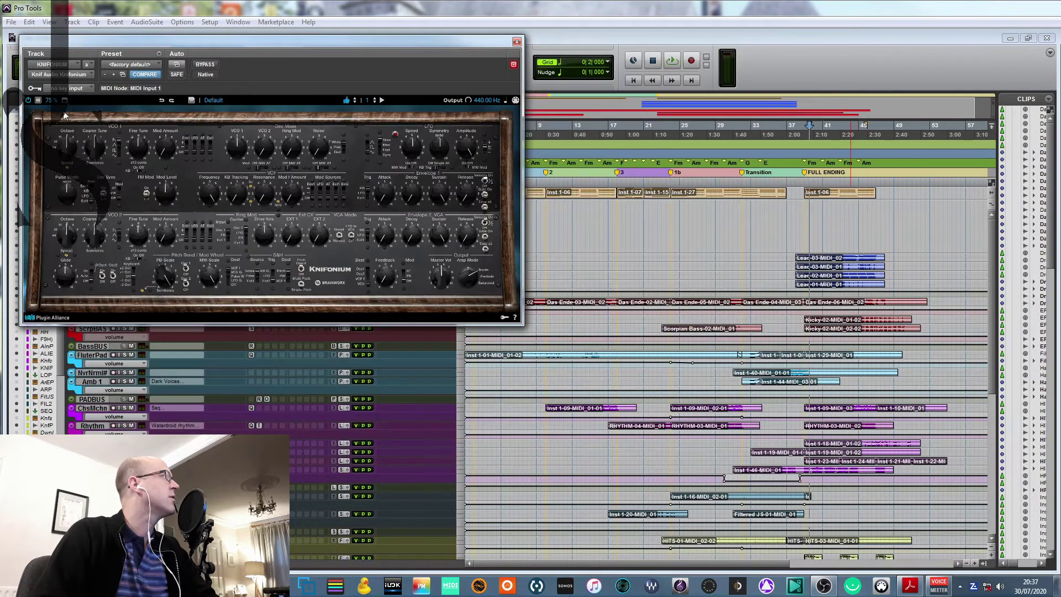
{"action": "left_click", "coordinate": [50, 101]}
{"action": "left_click", "coordinate": [63, 113]}
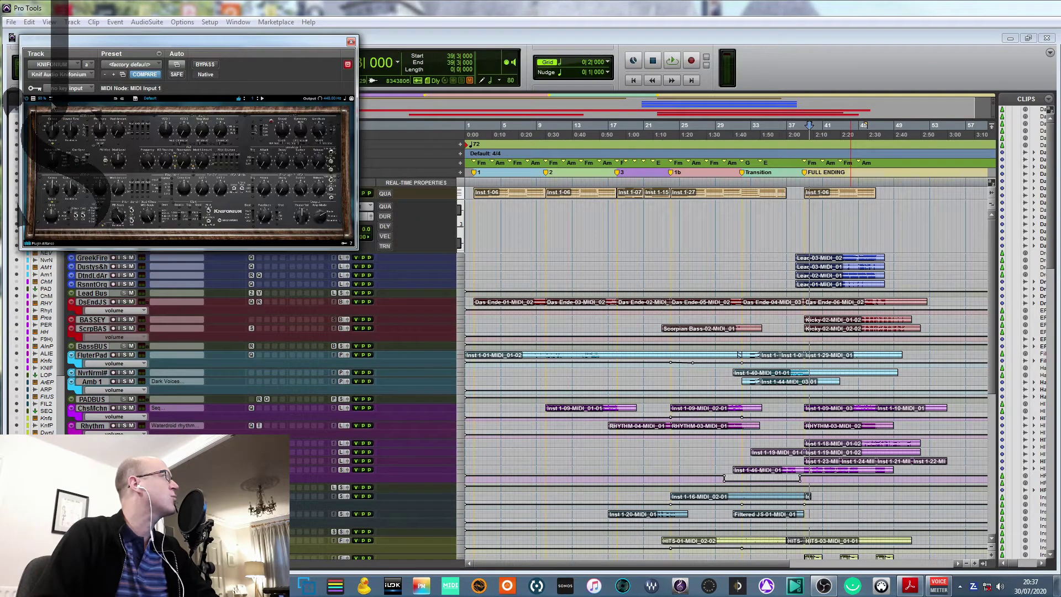
Step: Set the plugin interface scale to 125 % and move its window away from the track list
{"action": "left_click", "coordinate": [45, 101]}
{"action": "left_click", "coordinate": [70, 142]}
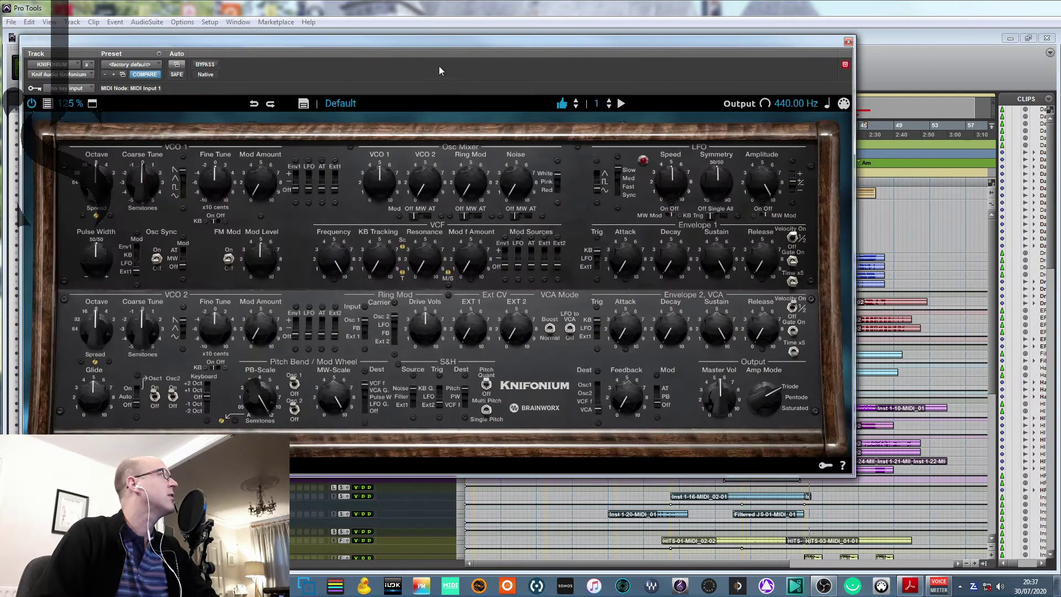
{"action": "left_click_drag", "start_coordinate": [421, 45], "coordinate": [599, 42]}
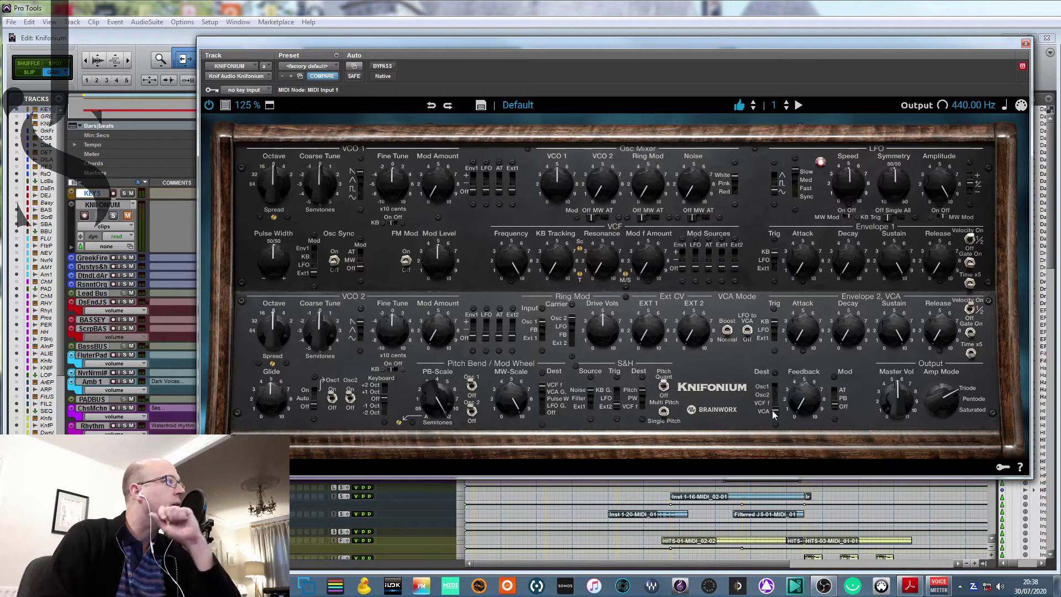
Step: Open the Knifonium plugin manual in Adobe Acrobat Reader and show its first page maximized at 100 % zoom
{"action": "left_click", "coordinate": [1021, 467]}
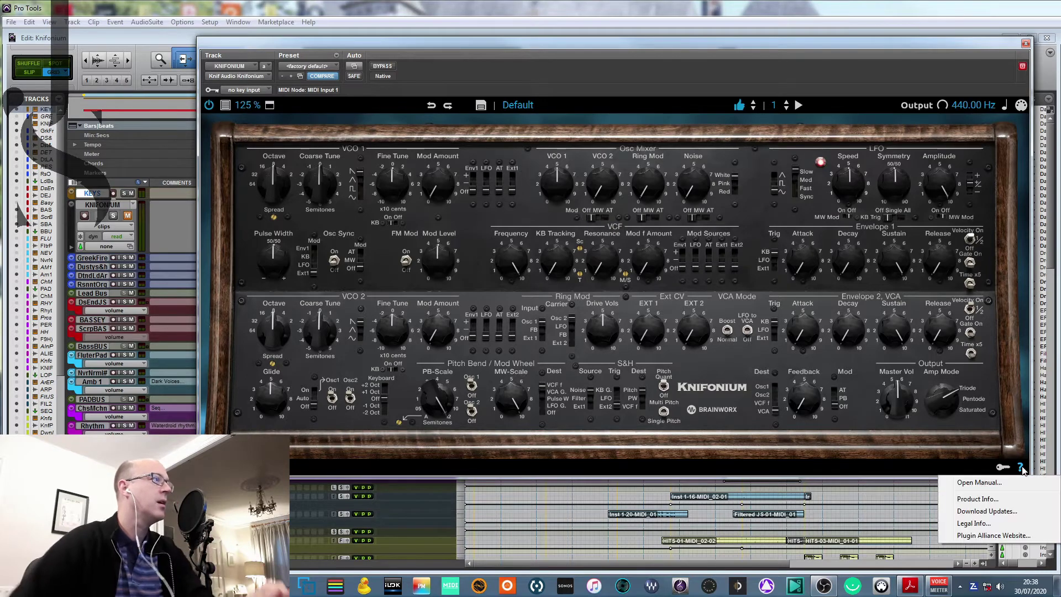
{"action": "left_click", "coordinate": [983, 483]}
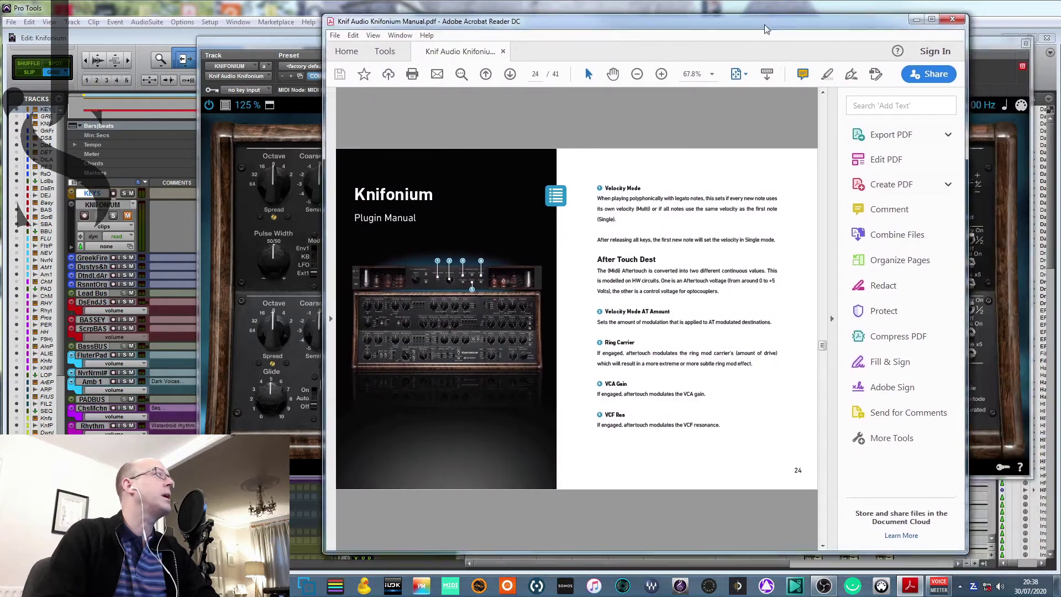
{"action": "left_click_drag", "start_coordinate": [764, 24], "coordinate": [711, 22]}
{"action": "left_click_drag", "start_coordinate": [769, 343], "coordinate": [768, 102]}
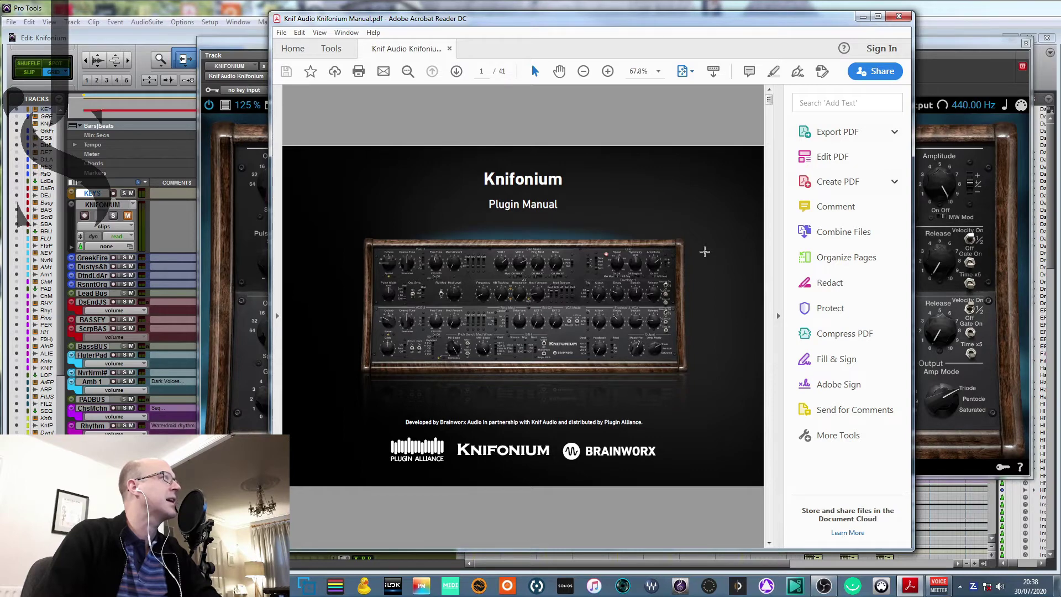
{"action": "key", "text": "super+Up"}
{"action": "key", "text": "ctrl+1"}
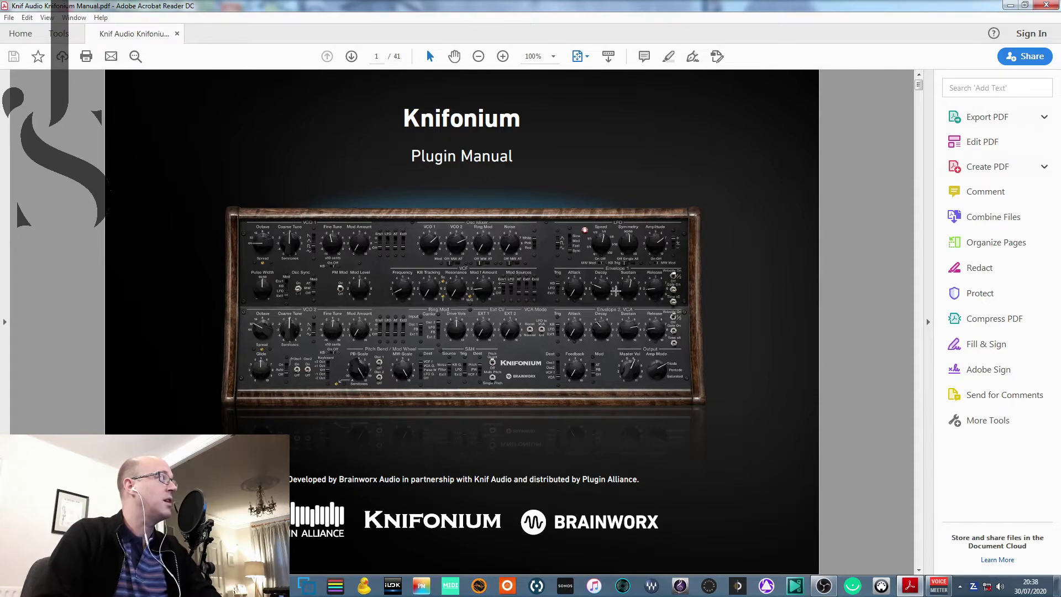
Step: Skim the manual from the cover through the oscillator, LFO, ring mod, effects and toolbar sections
{"action": "scroll", "coordinate": [616, 291], "scroll_direction": "down", "scroll_amount": 5}
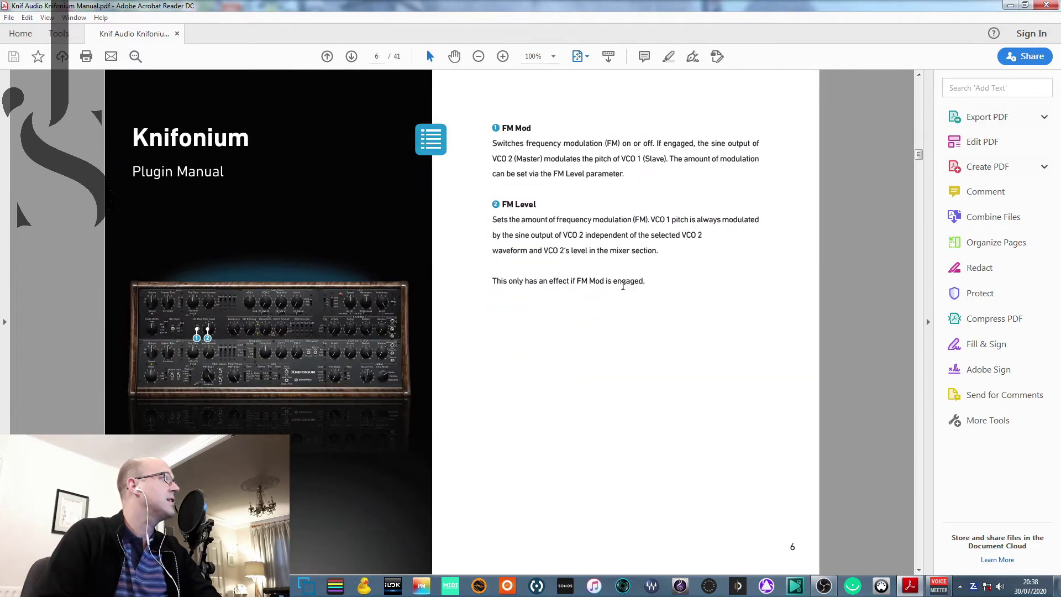
{"action": "scroll", "coordinate": [623, 286], "scroll_direction": "down", "scroll_amount": 6}
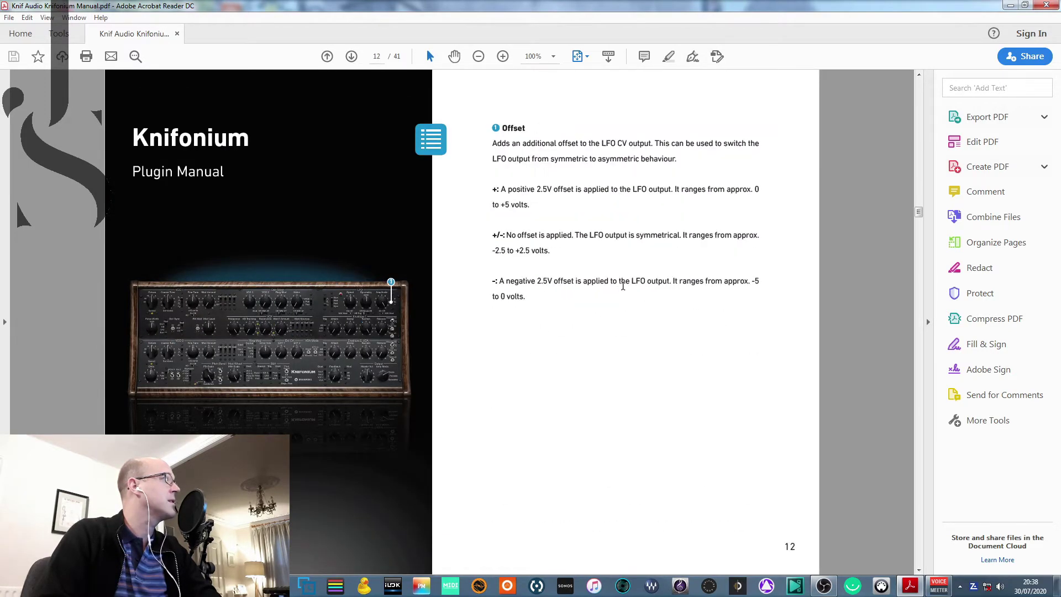
{"action": "scroll", "coordinate": [623, 286], "scroll_direction": "down", "scroll_amount": 6}
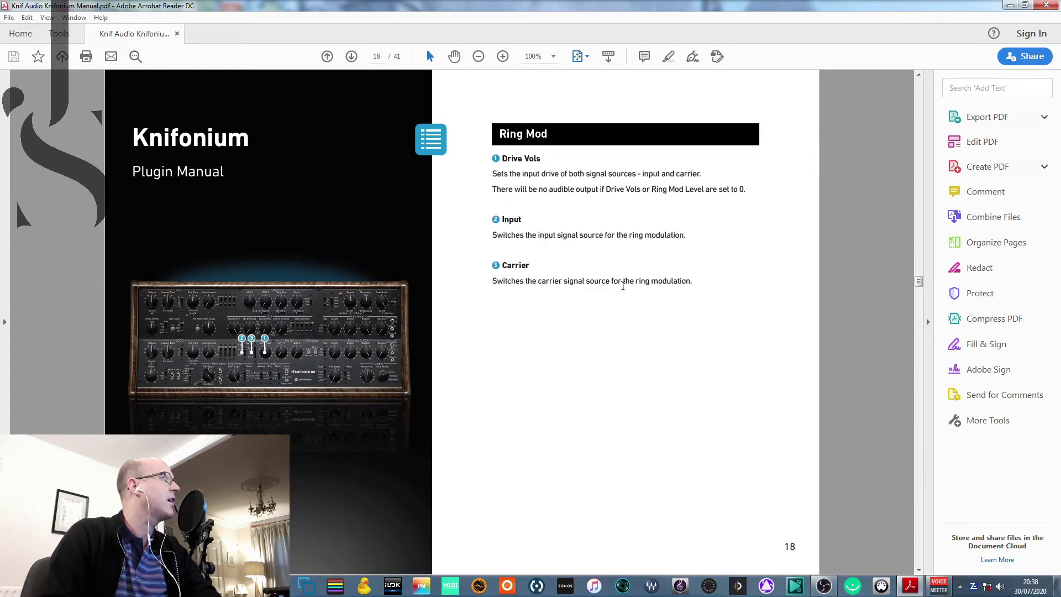
{"action": "scroll", "coordinate": [623, 286], "scroll_direction": "down", "scroll_amount": 6}
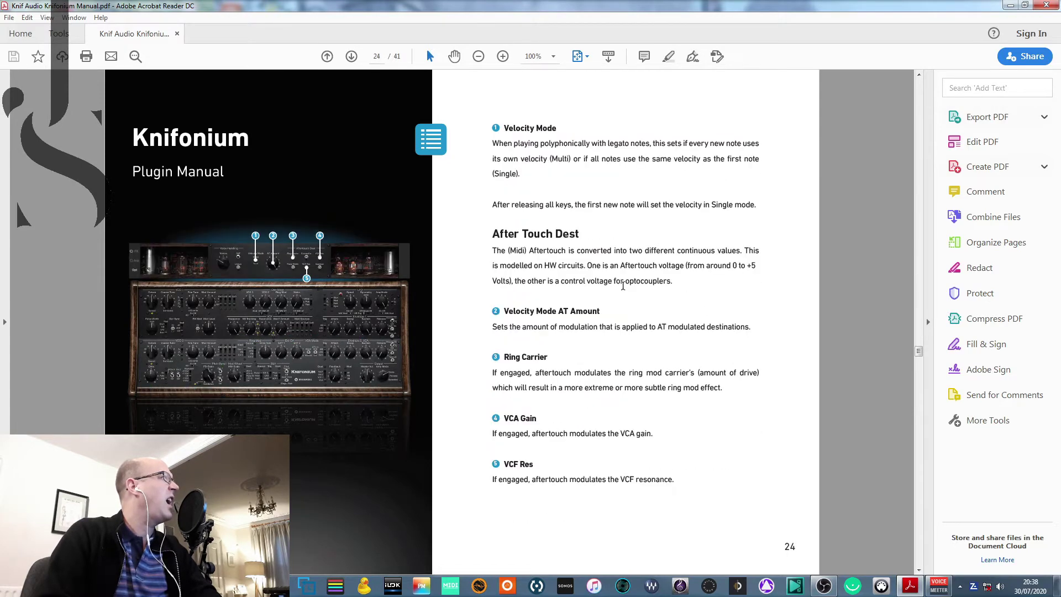
{"action": "scroll", "coordinate": [623, 286], "scroll_direction": "down", "scroll_amount": 6}
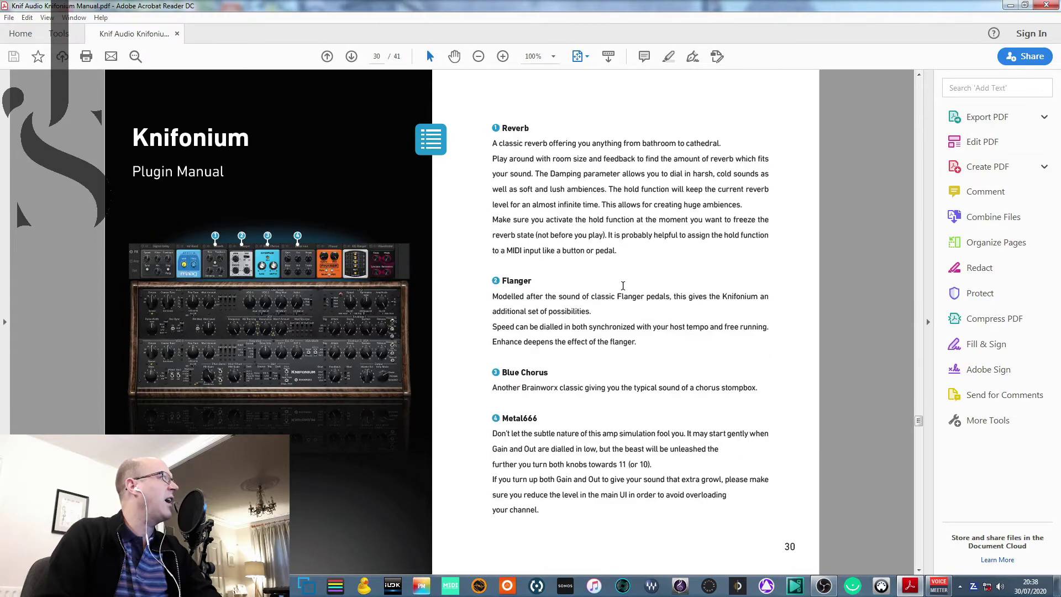
{"action": "scroll", "coordinate": [623, 286], "scroll_direction": "down", "scroll_amount": 8}
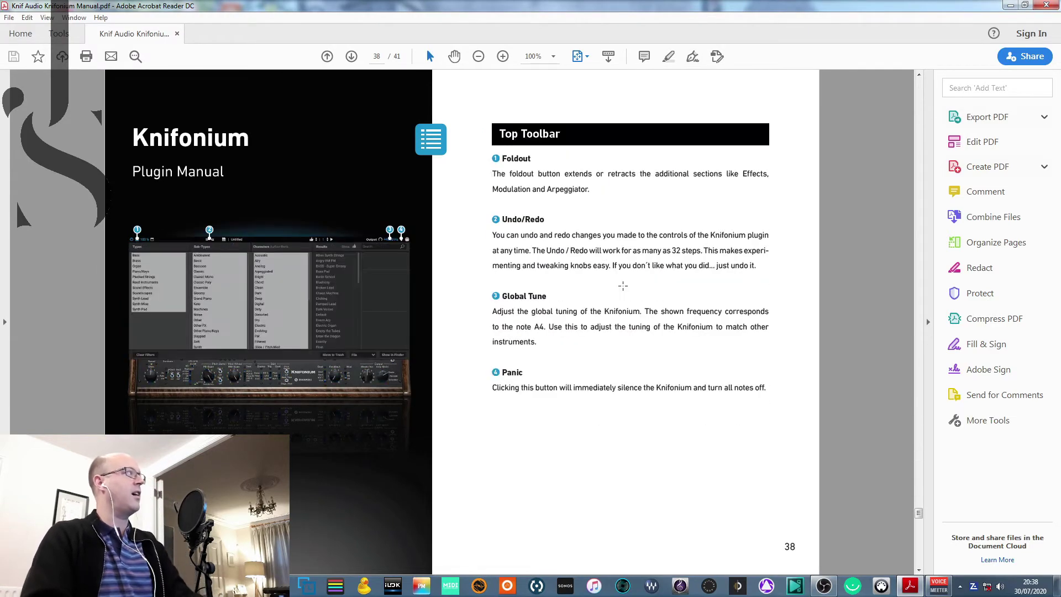
{"action": "scroll", "coordinate": [623, 286], "scroll_direction": "down", "scroll_amount": 2}
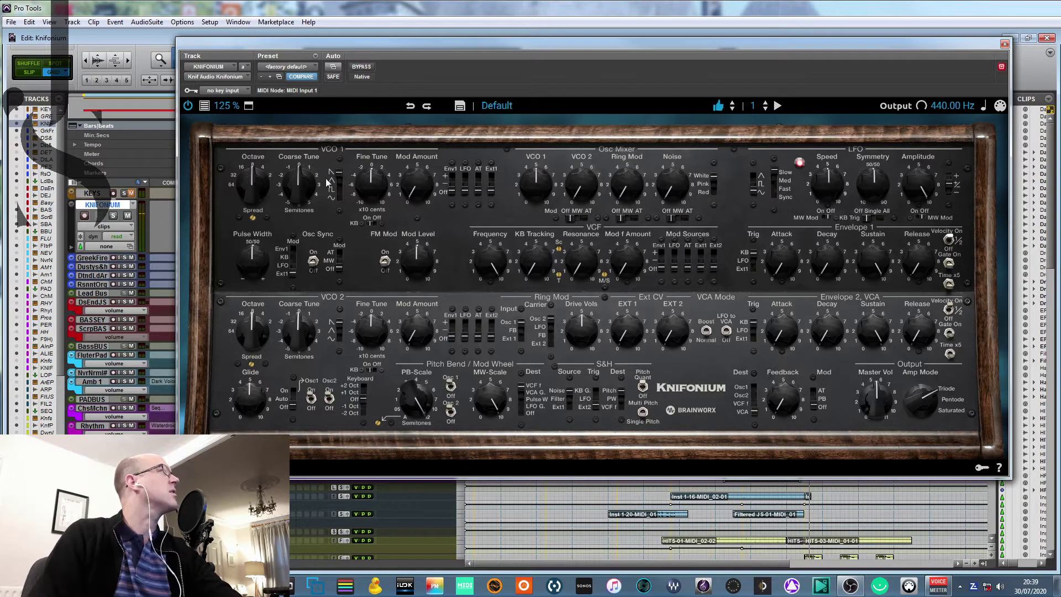
Step: Back in the Knifonium plugin, audition VCO 1's waveforms and compare VCO 1 and VCO 2 levels in the Osc Mixer
{"action": "left_click_drag", "start_coordinate": [339, 178], "coordinate": [342, 223]}
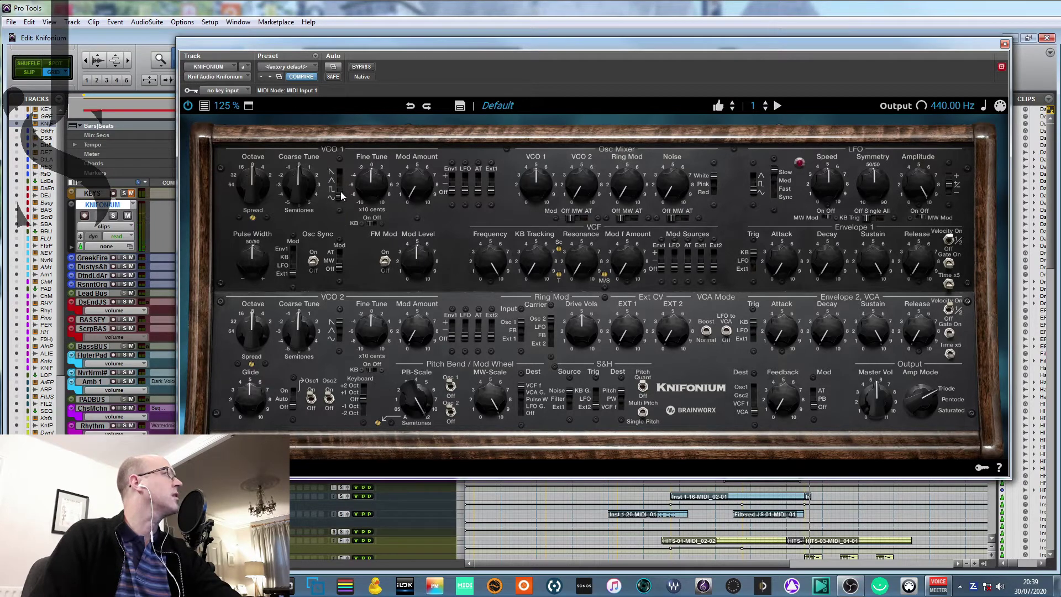
{"action": "mouse_move", "coordinate": [341, 199]}
{"action": "left_mouse_down"}
{"action": "mouse_move", "coordinate": [341, 173]}
{"action": "mouse_move", "coordinate": [338, 198]}
{"action": "left_mouse_up"}
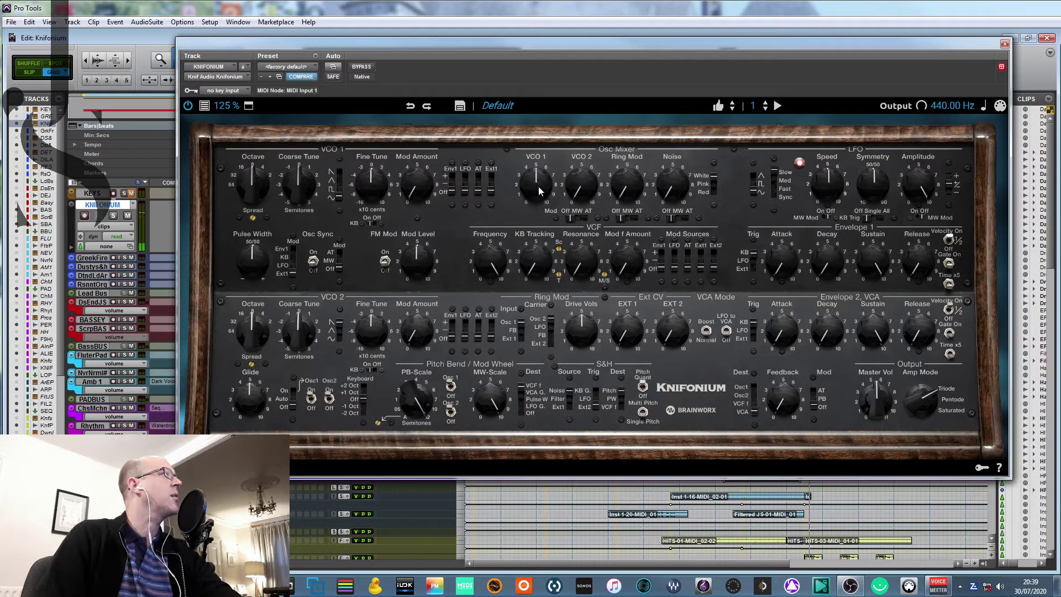
{"action": "mouse_move", "coordinate": [539, 187]}
{"action": "left_mouse_down"}
{"action": "mouse_move", "coordinate": [540, 159]}
{"action": "mouse_move", "coordinate": [542, 176]}
{"action": "left_mouse_up"}
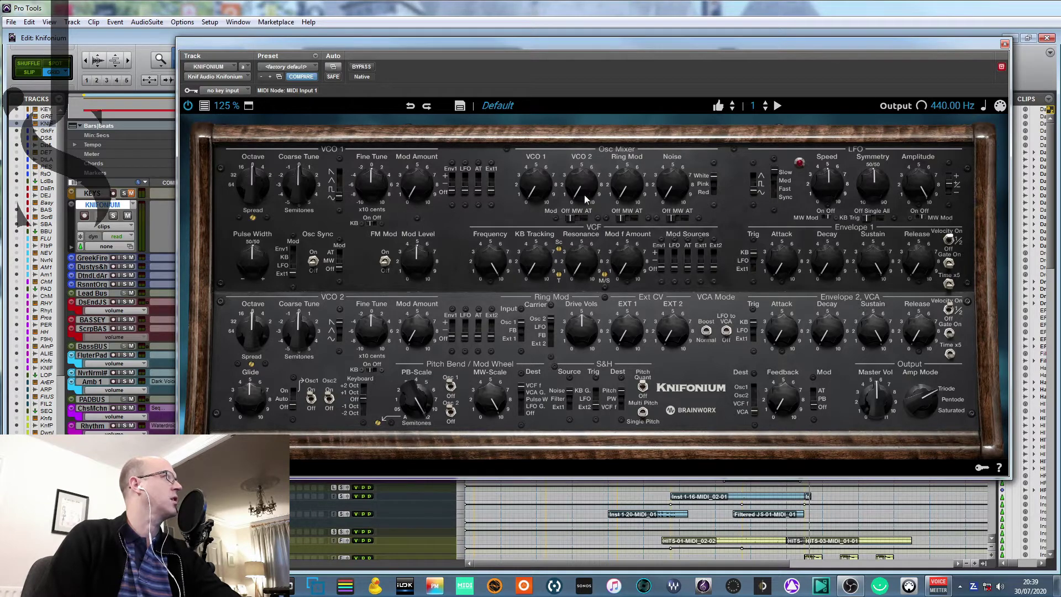
{"action": "left_click_drag", "start_coordinate": [585, 195], "coordinate": [588, 130]}
{"action": "left_click_drag", "start_coordinate": [535, 186], "coordinate": [535, 186]}
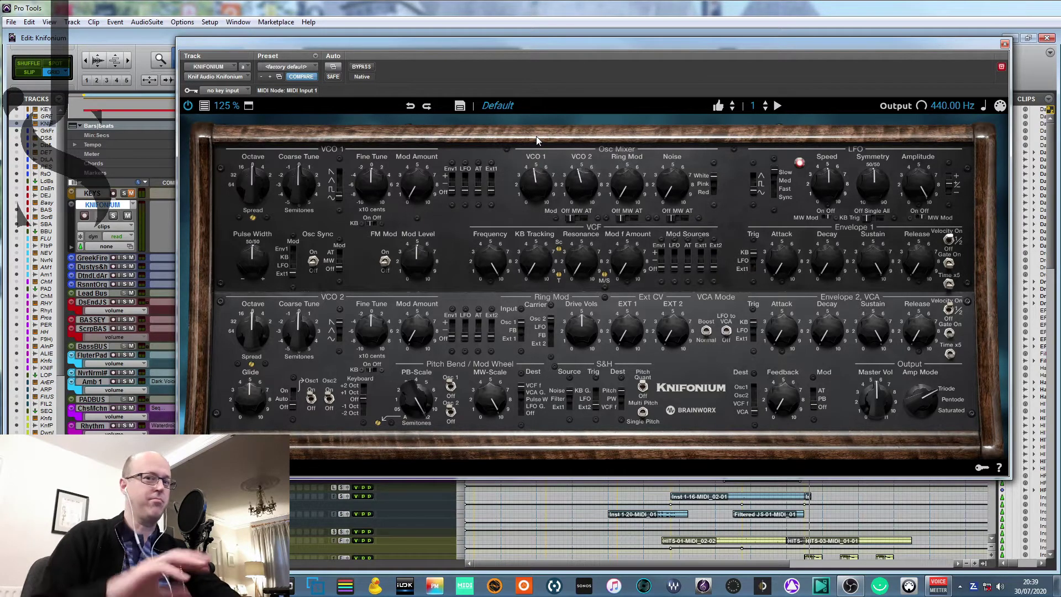
{"action": "left_click_drag", "start_coordinate": [542, 161], "coordinate": [607, 235]}
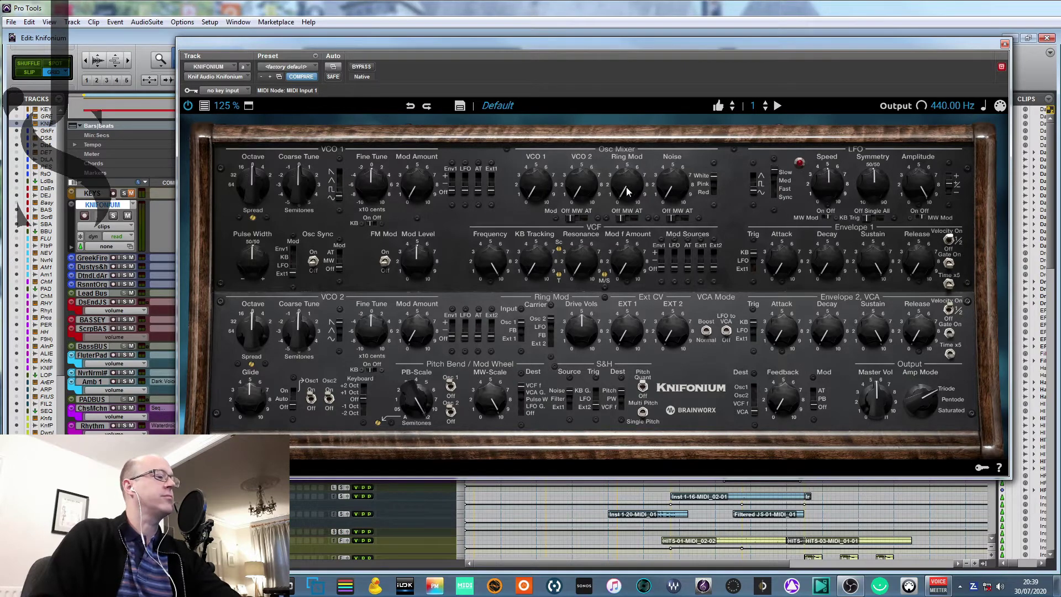
Step: Audition Ring Mod in the Osc Mixer at 5.8 with varying Drive Vols, and turn its level back down
{"action": "left_click_drag", "start_coordinate": [629, 148], "coordinate": [628, 121]}
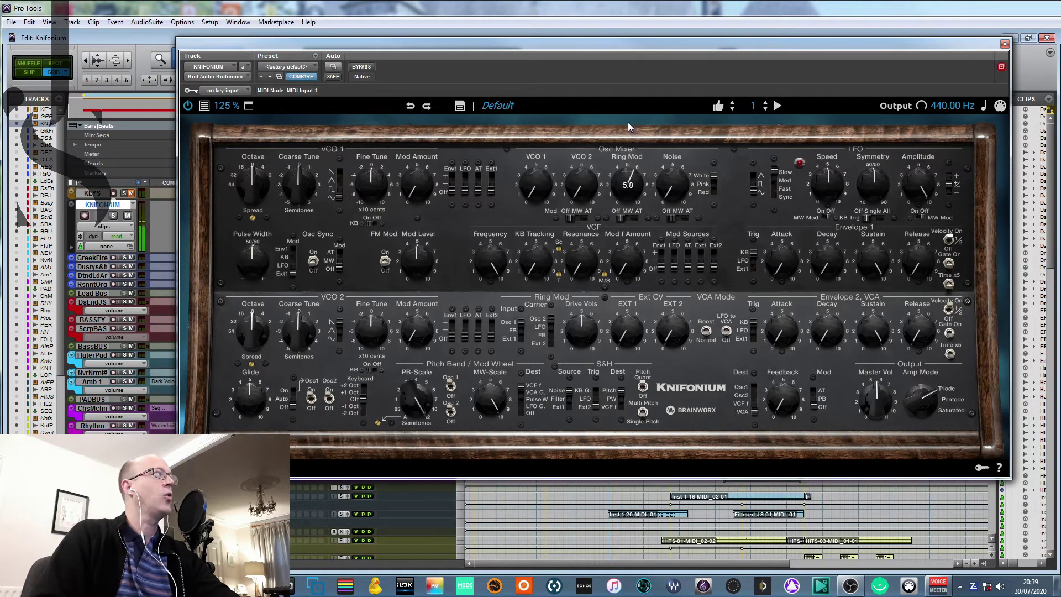
{"action": "mouse_move", "coordinate": [588, 326]}
{"action": "left_mouse_down"}
{"action": "mouse_move", "coordinate": [587, 281]}
{"action": "mouse_move", "coordinate": [584, 312]}
{"action": "left_mouse_up"}
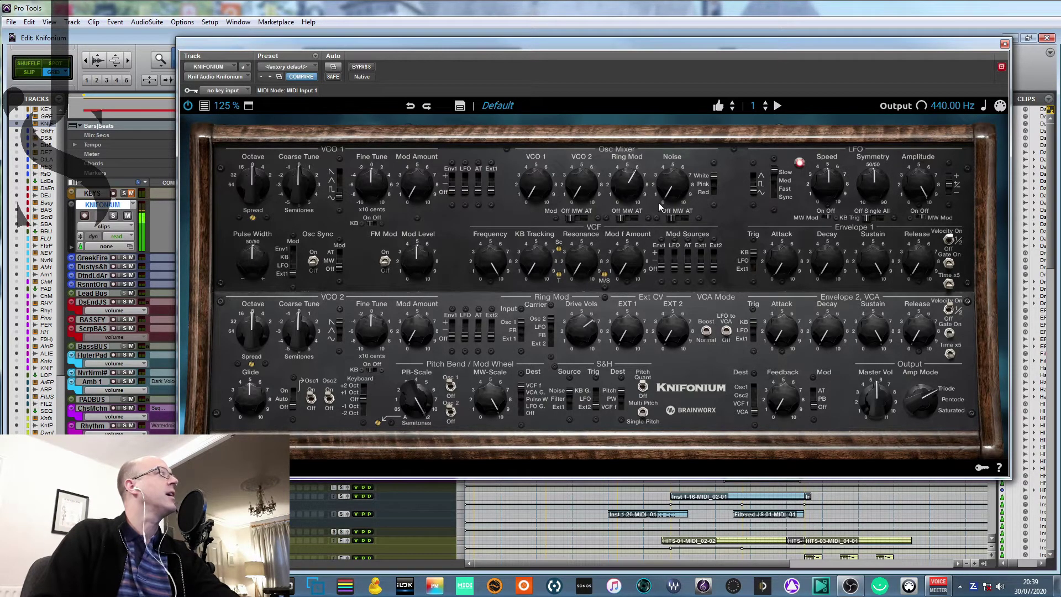
{"action": "left_click_drag", "start_coordinate": [630, 184], "coordinate": [622, 301]}
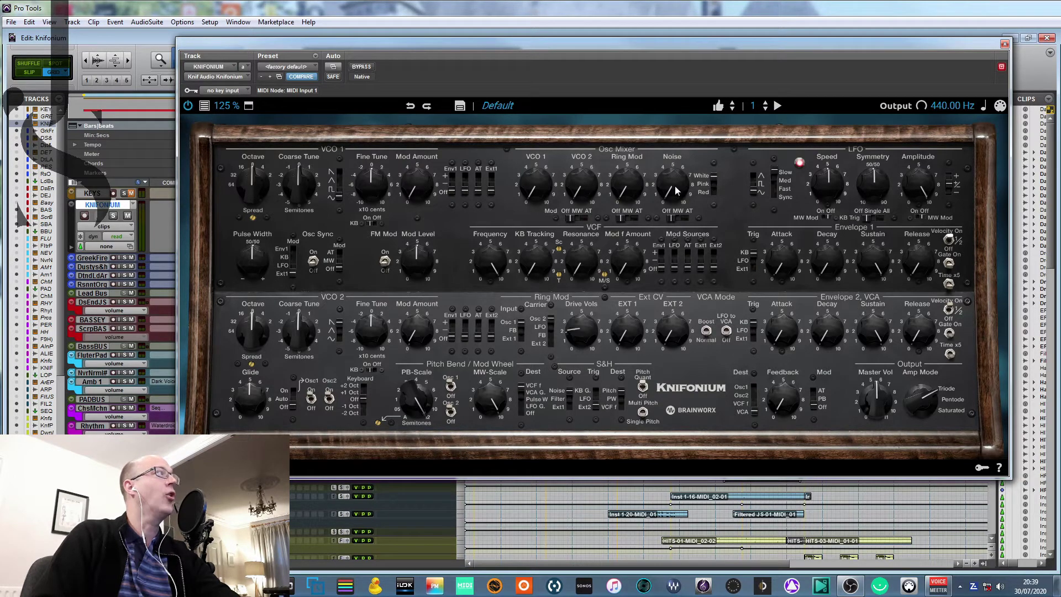
Step: Audition the Noise level in the Osc Mixer, turn it back down, and raise VCO 1 to about 4
{"action": "left_click_drag", "start_coordinate": [676, 189], "coordinate": [684, 161]}
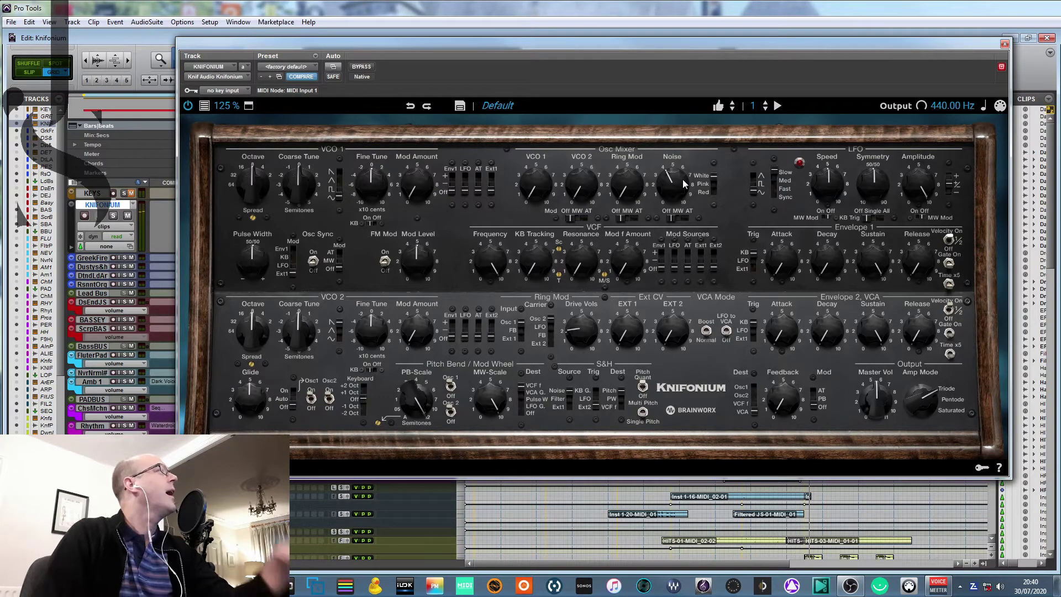
{"action": "left_click_drag", "start_coordinate": [681, 179], "coordinate": [681, 232]}
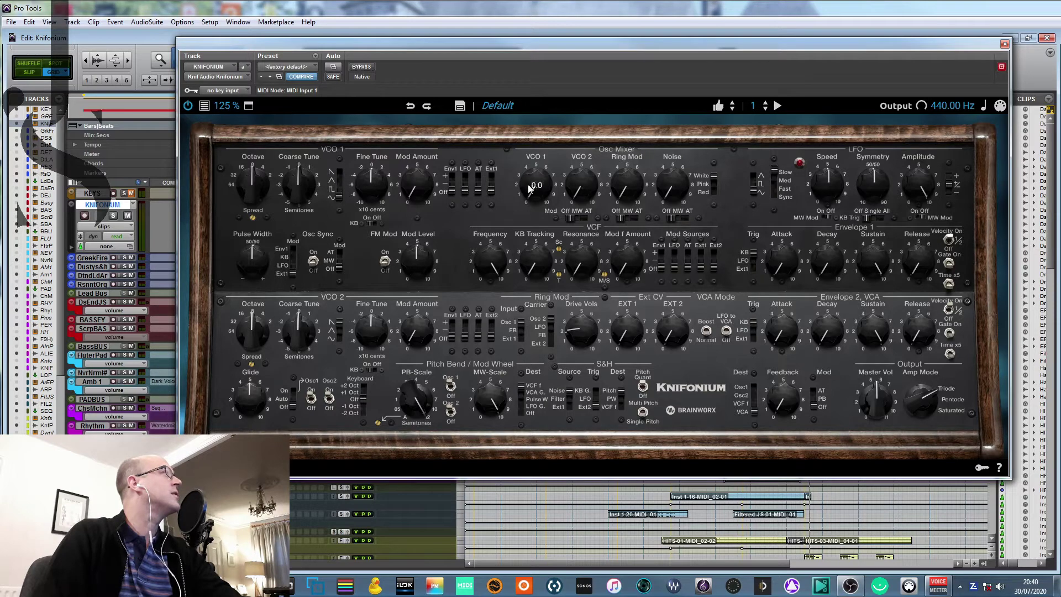
{"action": "left_click_drag", "start_coordinate": [544, 180], "coordinate": [547, 199]}
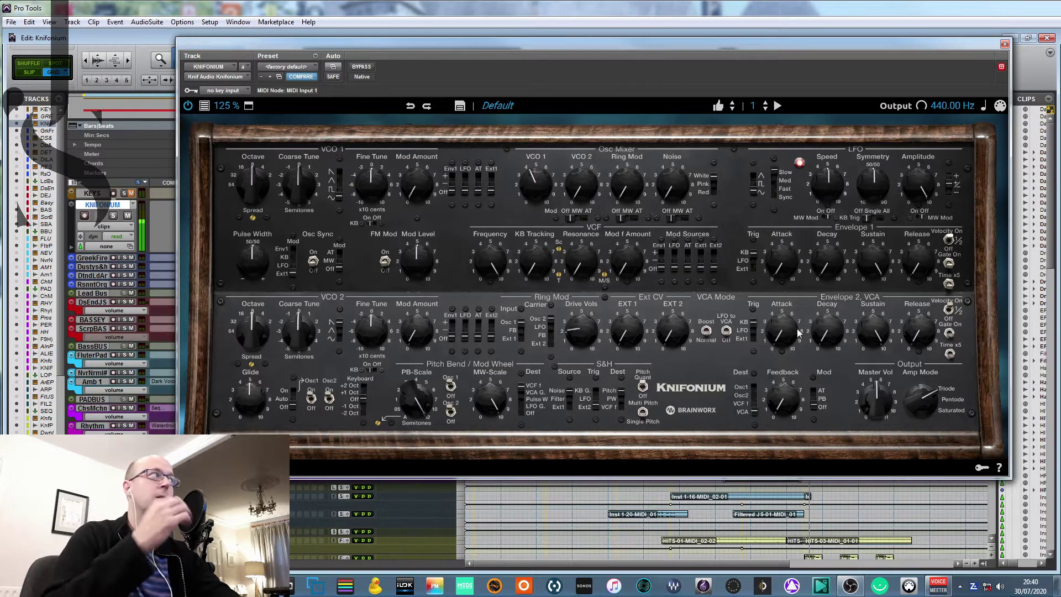
Step: Shape Envelope 2, VCA by adjusting attack and decay, with sustain at about 8 and release at about 9
{"action": "left_click_drag", "start_coordinate": [780, 333], "coordinate": [783, 293]}
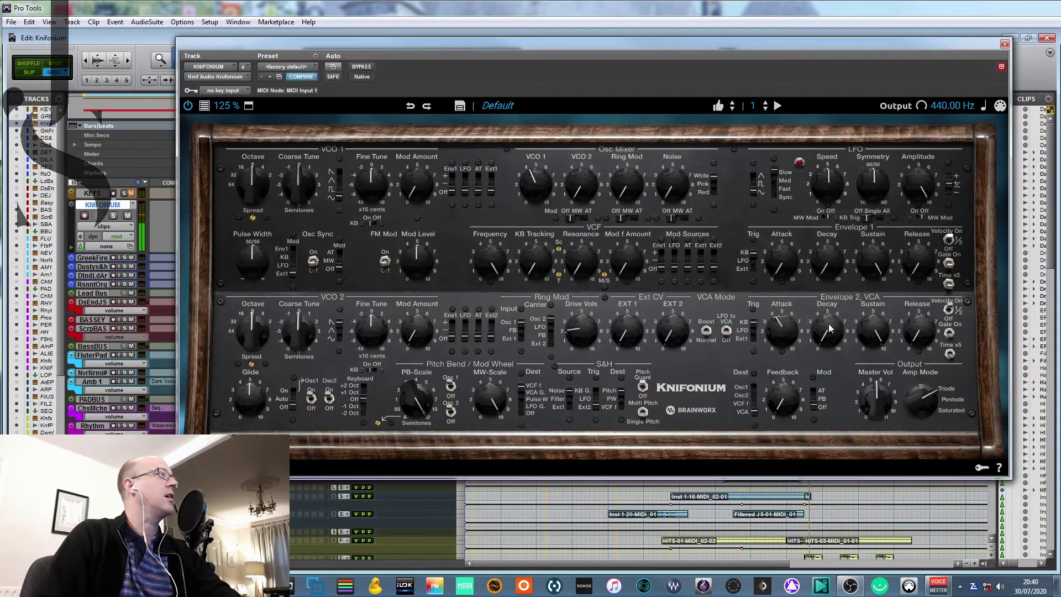
{"action": "left_click_drag", "start_coordinate": [829, 330], "coordinate": [835, 297]}
{"action": "left_click", "coordinate": [876, 332]}
{"action": "left_click_drag", "start_coordinate": [877, 331], "coordinate": [919, 318]}
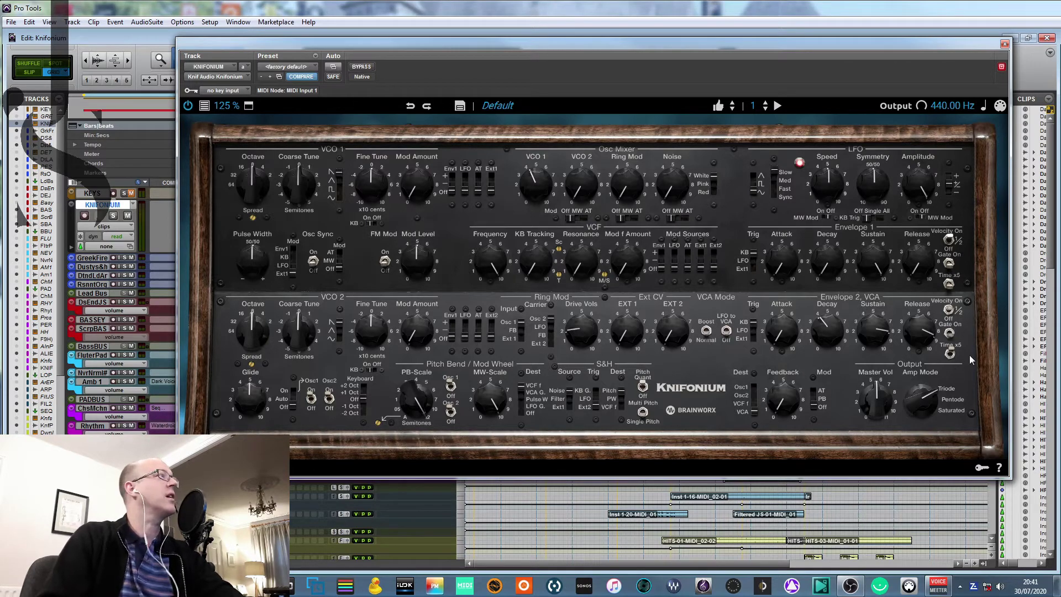
Step: Raise Master Vol to about 7 and compare the Amp Mode settings, ending on Triode
{"action": "mouse_move", "coordinate": [878, 398]}
{"action": "left_mouse_down"}
{"action": "mouse_move", "coordinate": [916, 412]}
{"action": "mouse_move", "coordinate": [876, 416]}
{"action": "left_mouse_up"}
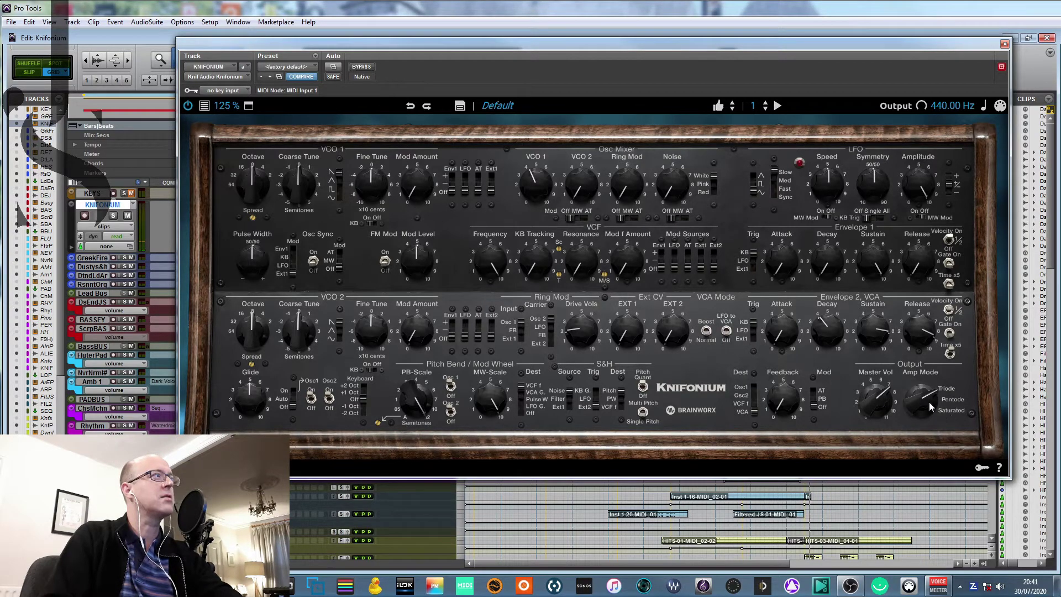
{"action": "mouse_move", "coordinate": [930, 404]}
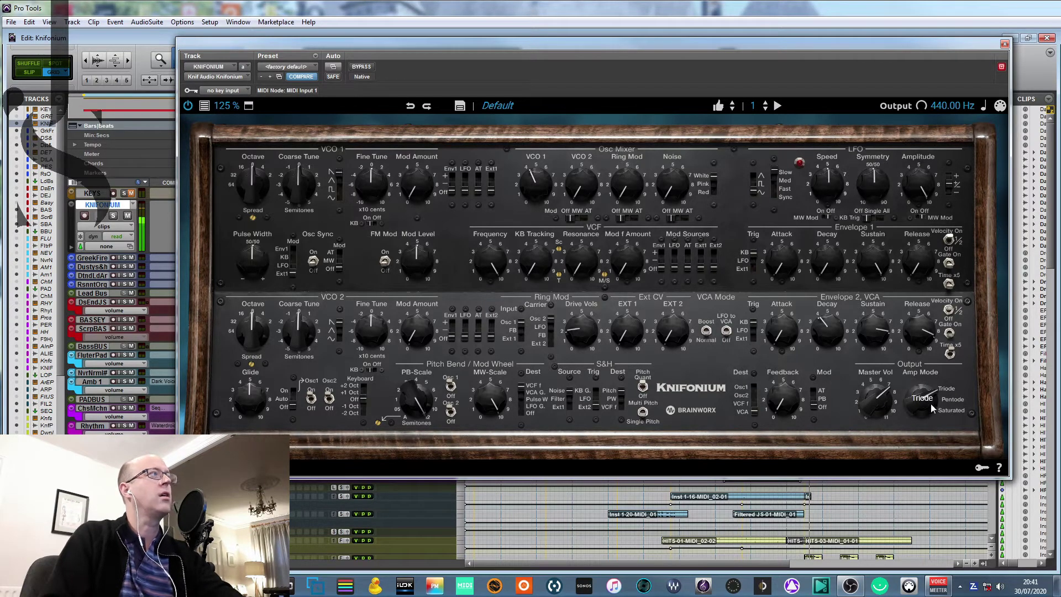
{"action": "left_click_drag", "start_coordinate": [932, 407], "coordinate": [936, 396]}
{"action": "left_click", "coordinate": [951, 411]}
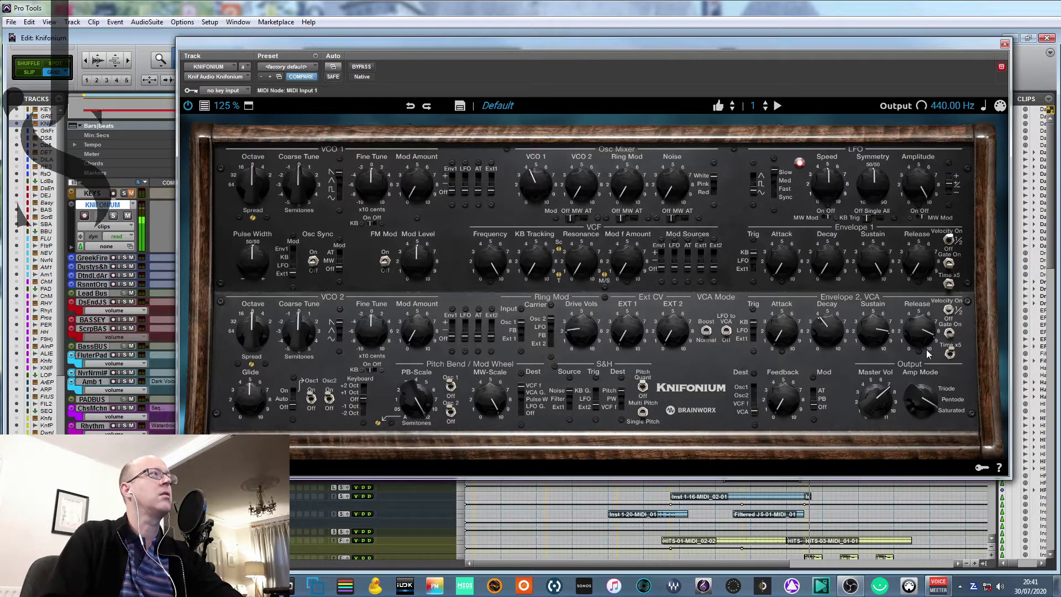
{"action": "left_click_drag", "start_coordinate": [927, 384], "coordinate": [921, 409]}
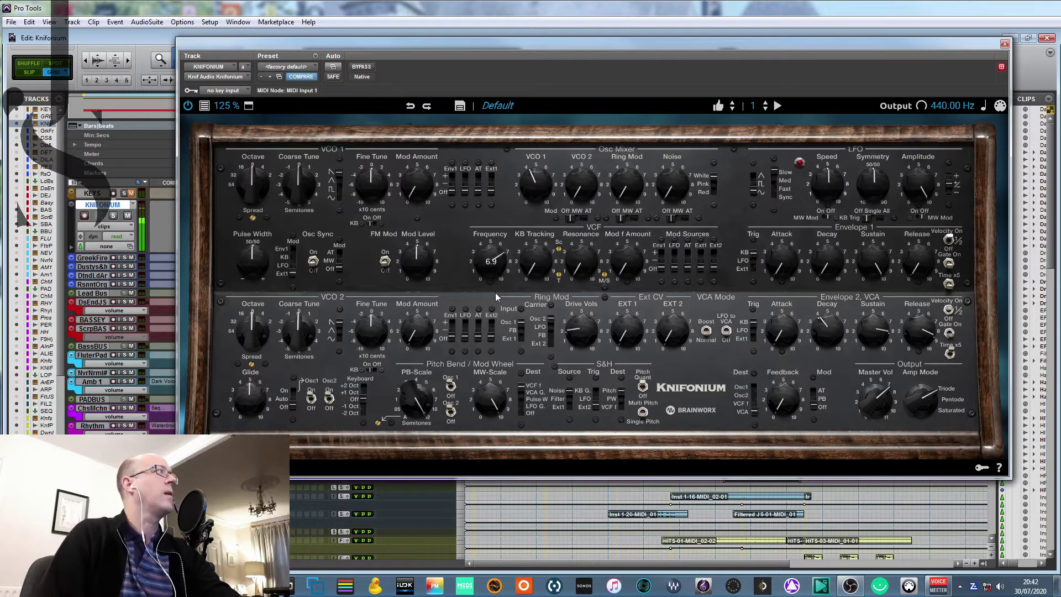
Step: Lower the VCF Frequency to about 6
{"action": "mouse_move", "coordinate": [496, 293]}
{"action": "left_mouse_down"}
{"action": "mouse_move", "coordinate": [495, 267]}
{"action": "mouse_move", "coordinate": [496, 302]}
{"action": "left_mouse_up"}
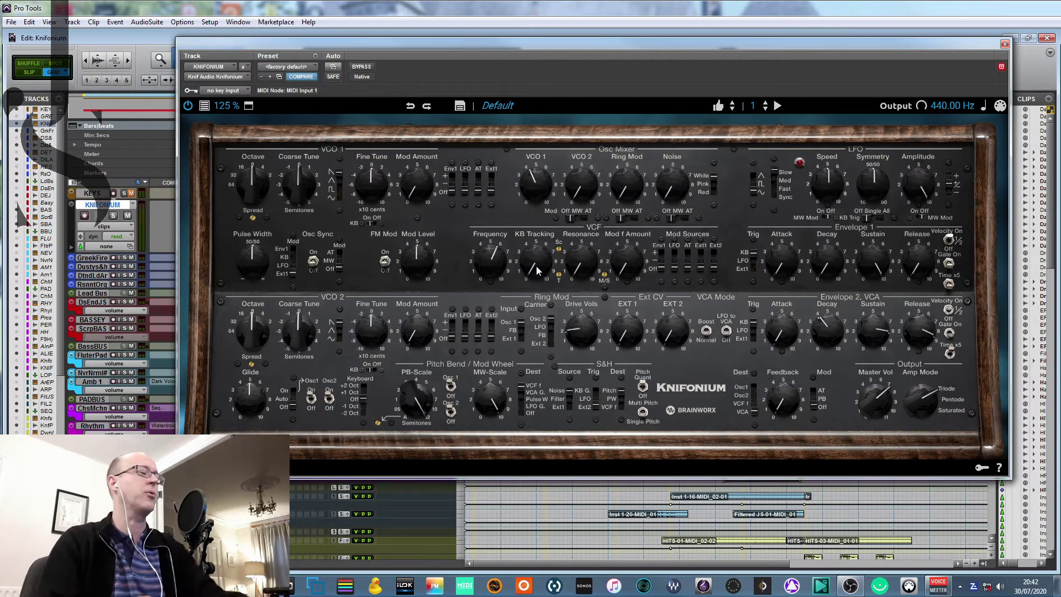
Step: Audition the VCF's KB Tracking and raise its Resonance to about 4
{"action": "left_click_drag", "start_coordinate": [536, 266], "coordinate": [539, 244]}
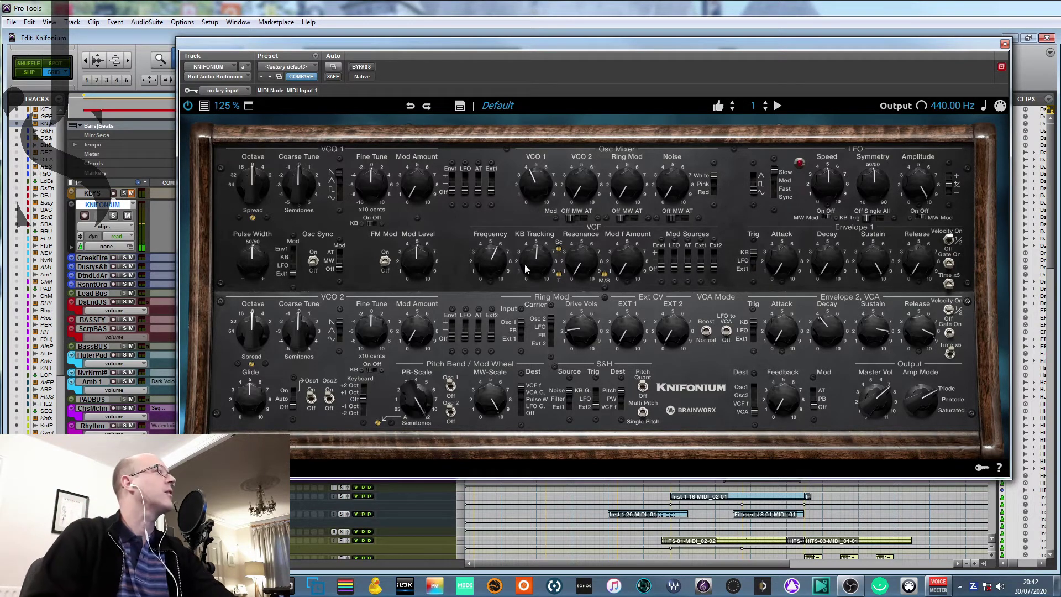
{"action": "left_click_drag", "start_coordinate": [578, 285], "coordinate": [582, 220]}
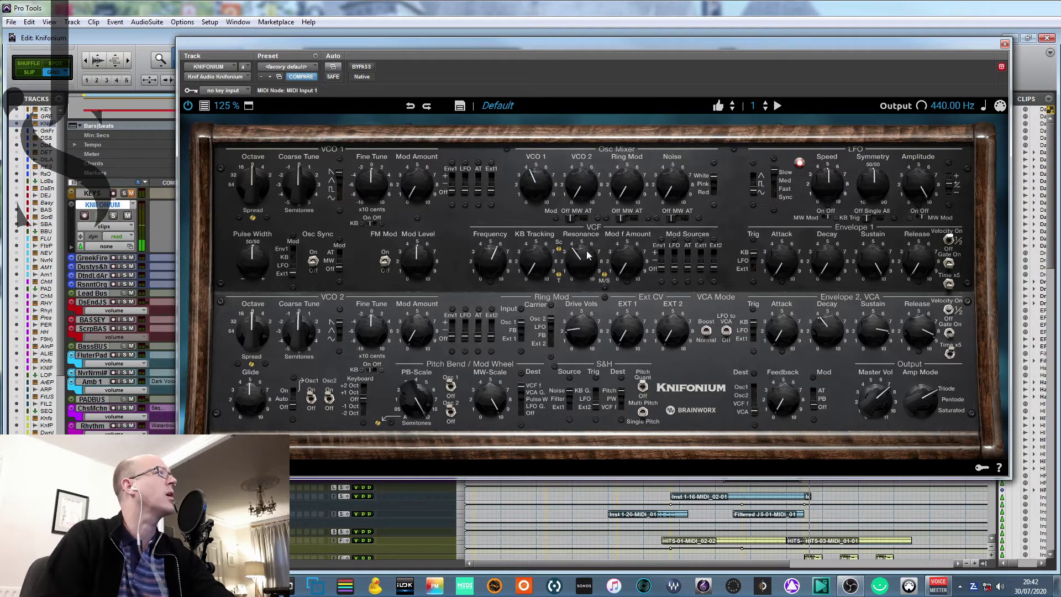
Step: Load the High Five preset from the Bass category
{"action": "left_click", "coordinate": [510, 109]}
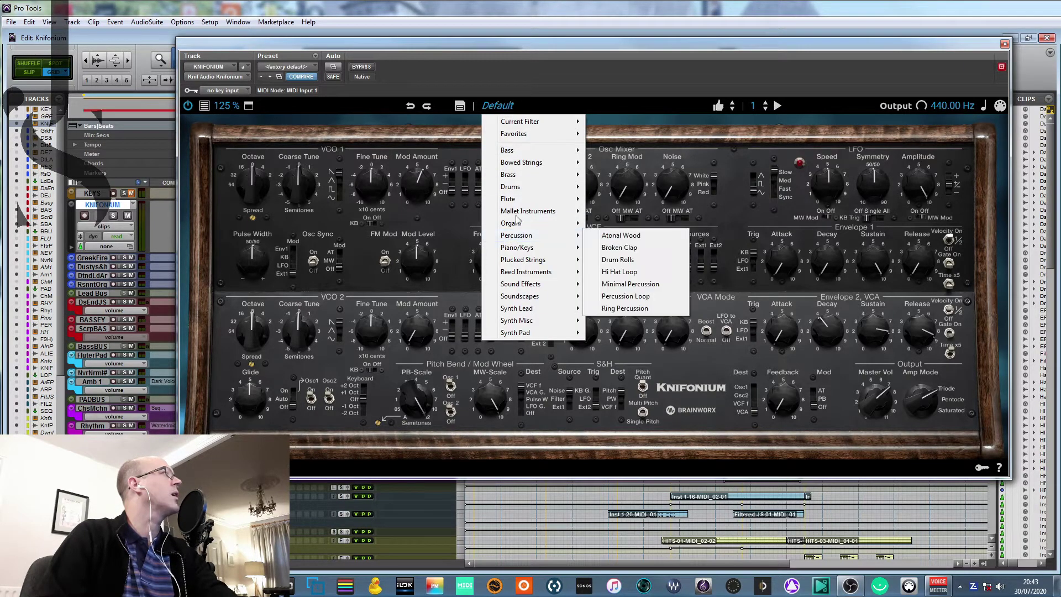
{"action": "mouse_move", "coordinate": [519, 189]}
{"action": "mouse_move", "coordinate": [553, 150]}
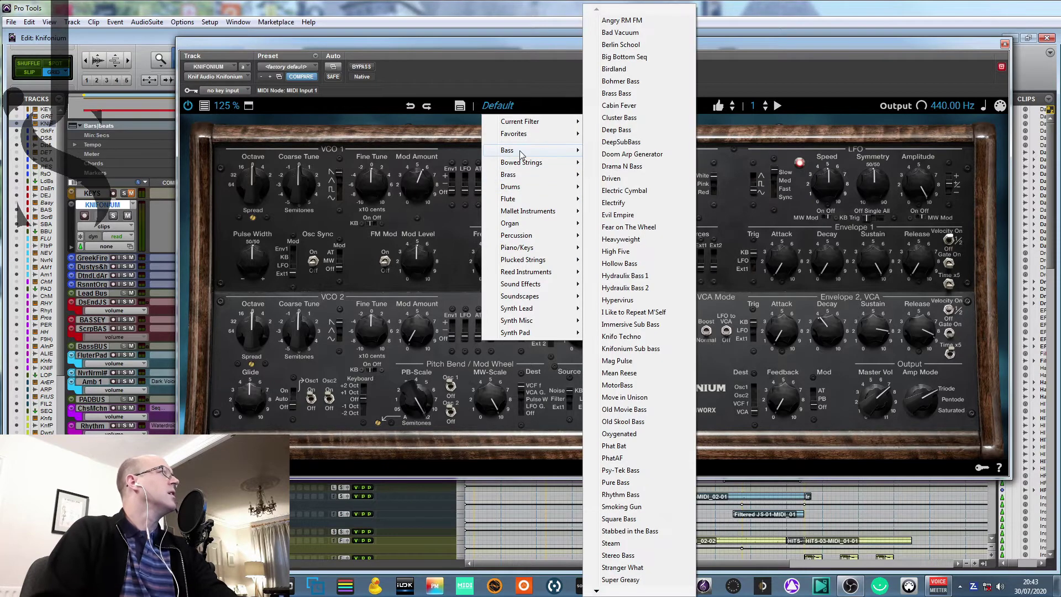
{"action": "left_click", "coordinate": [622, 252]}
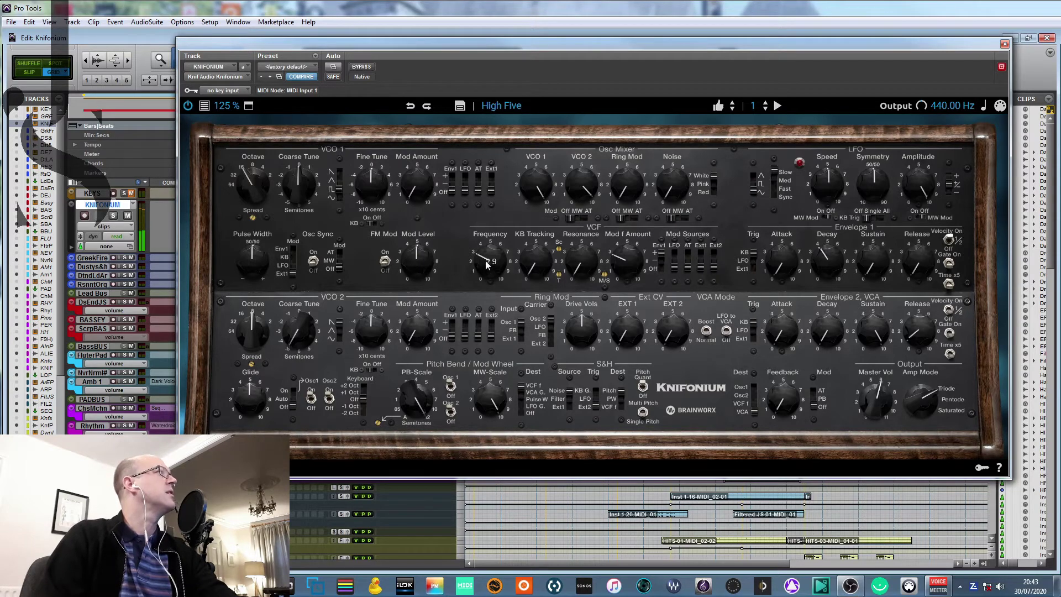
Step: Shape the VCF with Frequency at about 6, Resonance at about 7 and a raised Mod f Amount
{"action": "left_click_drag", "start_coordinate": [486, 261], "coordinate": [492, 235]}
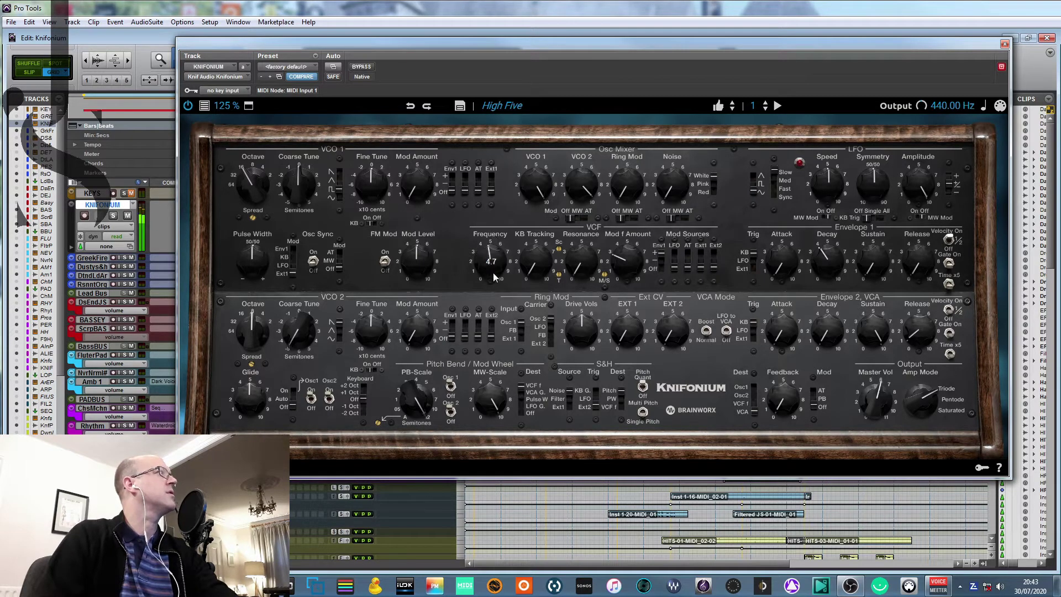
{"action": "left_click_drag", "start_coordinate": [626, 261], "coordinate": [628, 197]}
{"action": "left_click_drag", "start_coordinate": [579, 254], "coordinate": [596, 194]}
{"action": "mouse_move", "coordinate": [635, 251]}
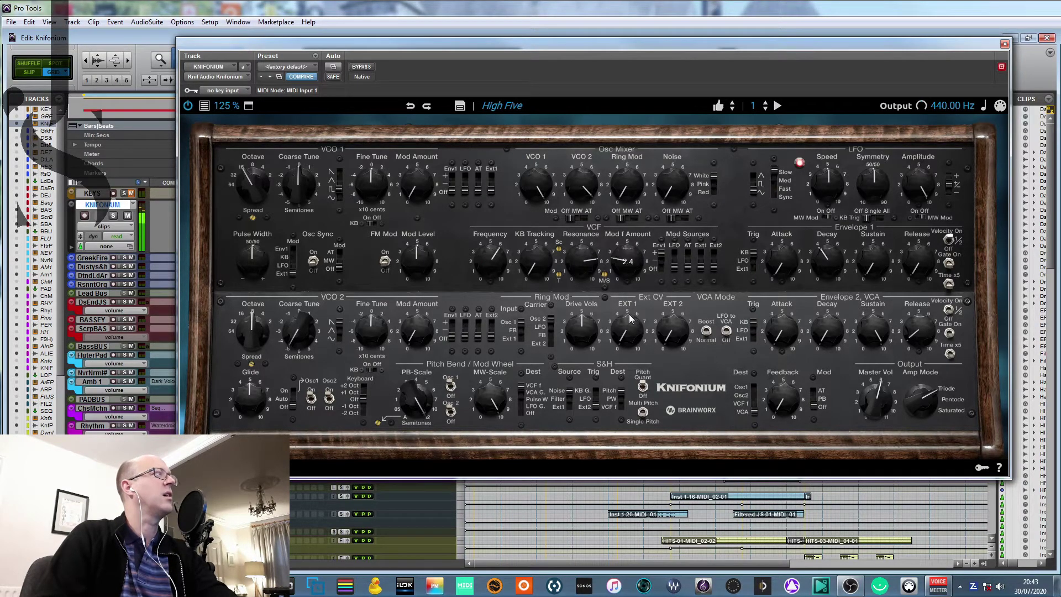
{"action": "mouse_move", "coordinate": [628, 330]}
{"action": "left_mouse_down"}
{"action": "mouse_move", "coordinate": [628, 215]}
{"action": "mouse_move", "coordinate": [625, 323]}
{"action": "left_mouse_up"}
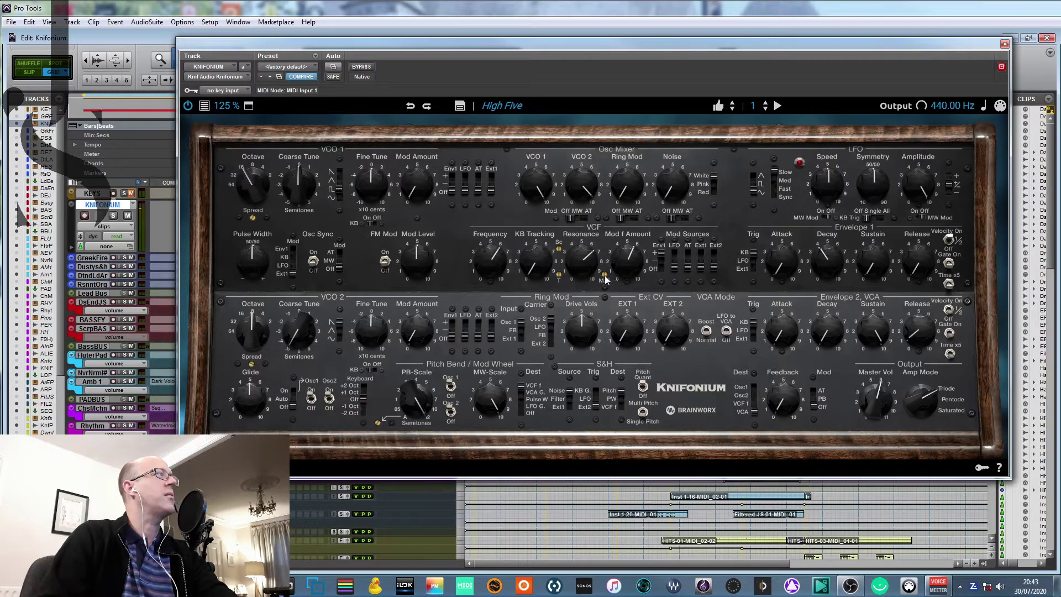
Step: Audition different settings of the VCF's M/S trimmer
{"action": "mouse_move", "coordinate": [605, 278]}
{"action": "left_click_drag", "start_coordinate": [606, 261], "coordinate": [608, 197]}
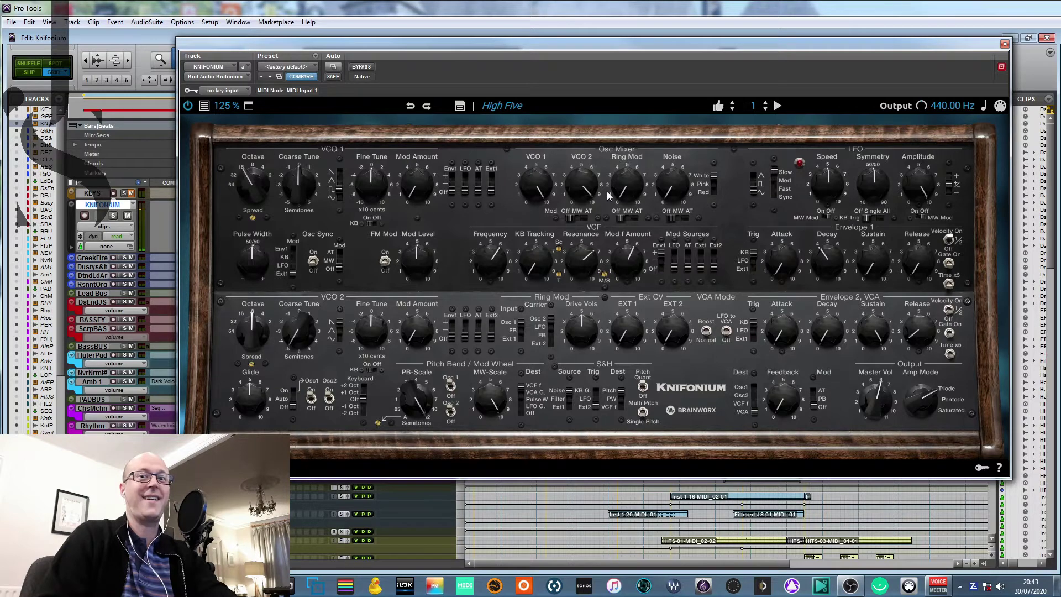
{"action": "mouse_move", "coordinate": [606, 280]}
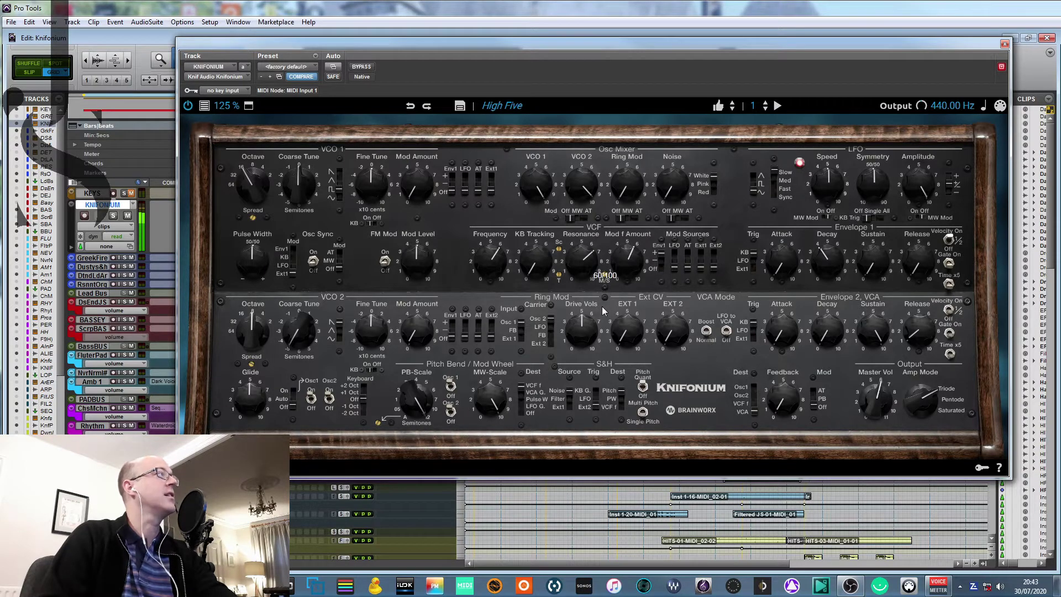
{"action": "left_click_drag", "start_coordinate": [602, 306], "coordinate": [599, 403]}
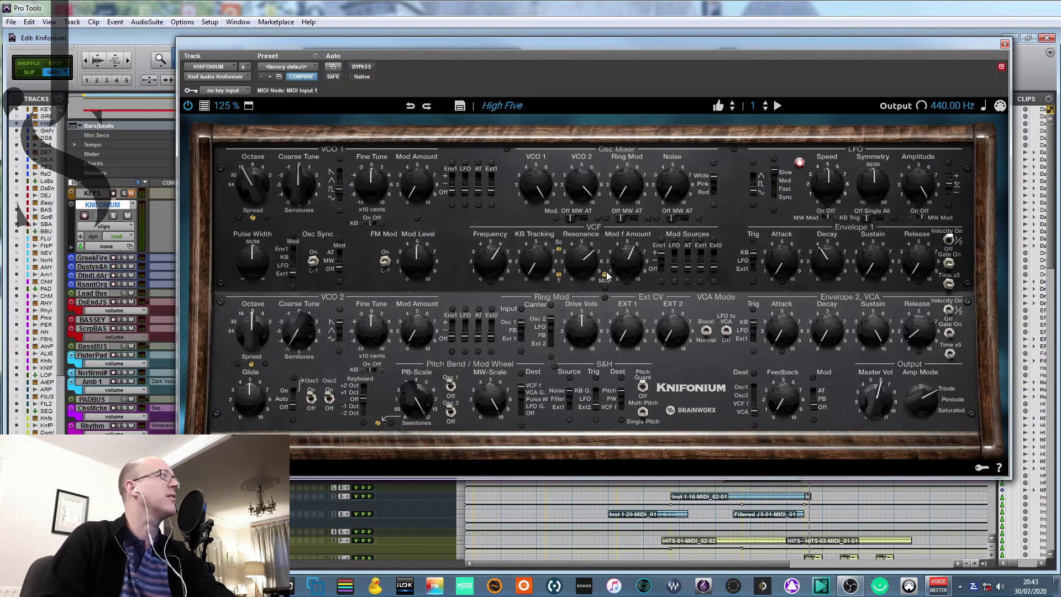
{"action": "left_click_drag", "start_coordinate": [607, 274], "coordinate": [658, 277]}
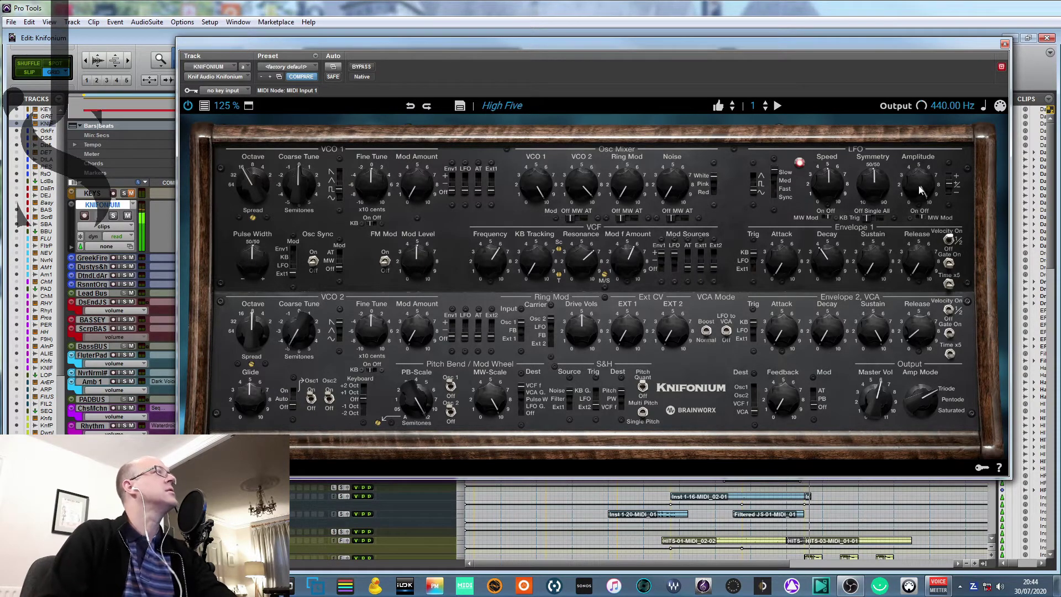
Step: Try the LFO in Sync mode at different speeds, return it to a free-running range, and lower Symmetry and Amplitude, with Amplitude at about 7
{"action": "left_click", "coordinate": [777, 191]}
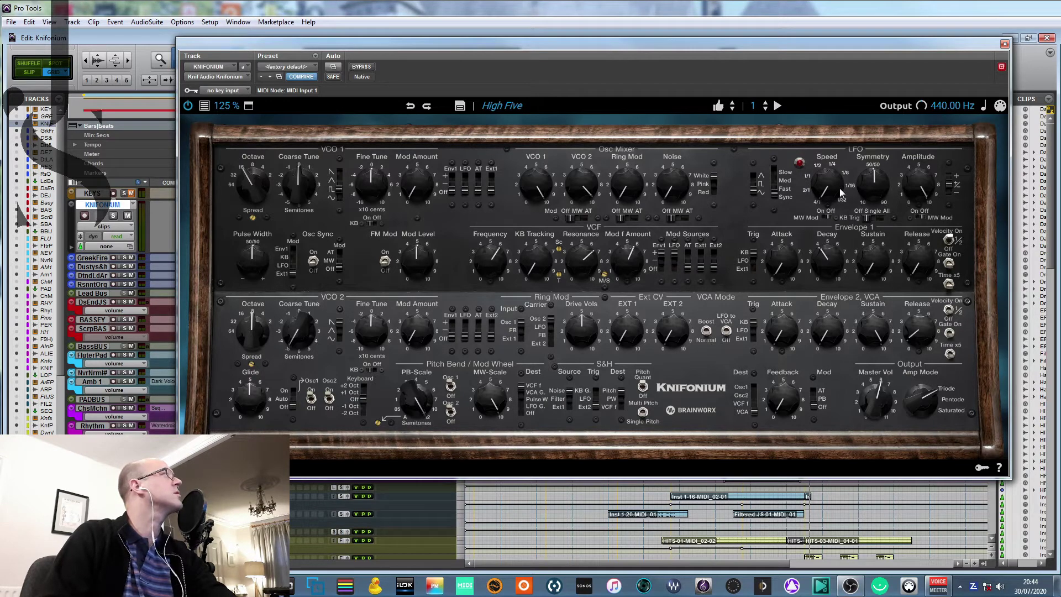
{"action": "left_click_drag", "start_coordinate": [840, 196], "coordinate": [828, 172]}
{"action": "left_click", "coordinate": [760, 195]}
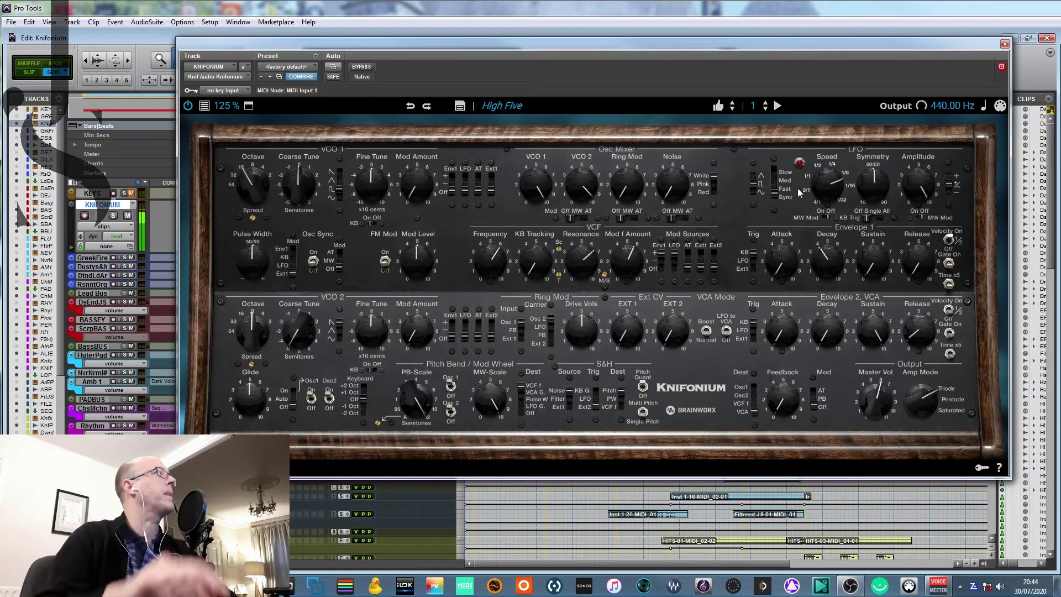
{"action": "left_click_drag", "start_coordinate": [775, 195], "coordinate": [780, 171]}
{"action": "left_click_drag", "start_coordinate": [929, 172], "coordinate": [872, 197]}
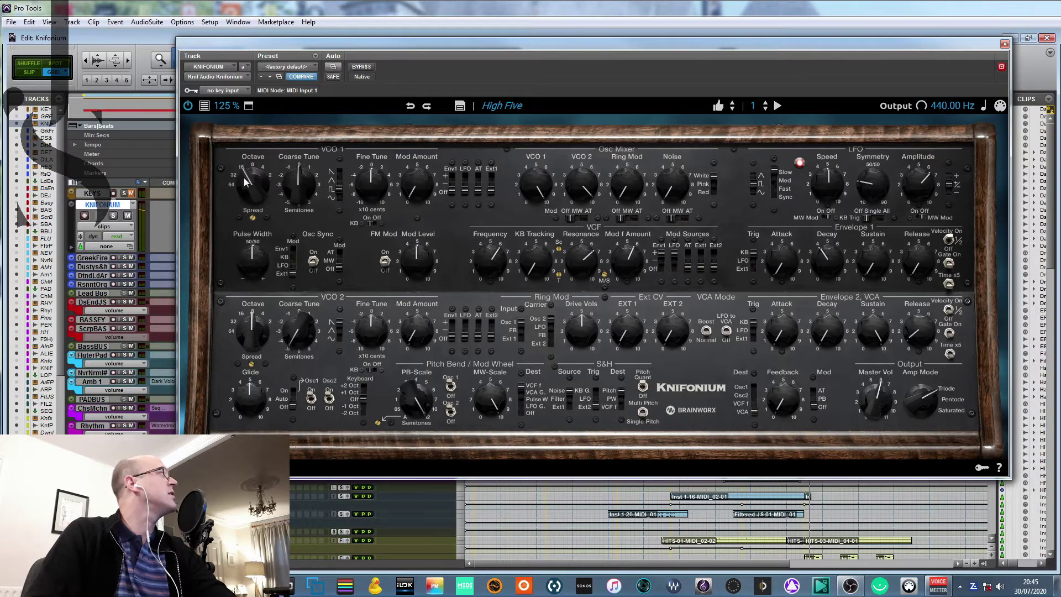
Step: Audition higher Octave settings on VCO 1 and VCO 2, and reset VCO 1's Octave to its default
{"action": "left_click_drag", "start_coordinate": [254, 188], "coordinate": [253, 121]}
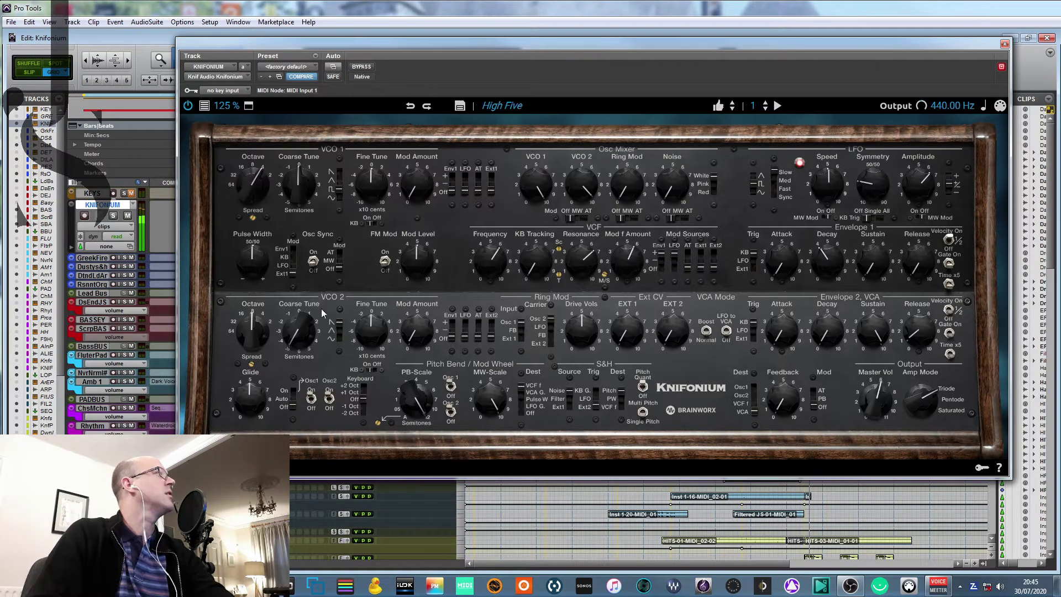
{"action": "left_click_drag", "start_coordinate": [254, 327], "coordinate": [254, 276]}
{"action": "double_click", "coordinate": [252, 189]}
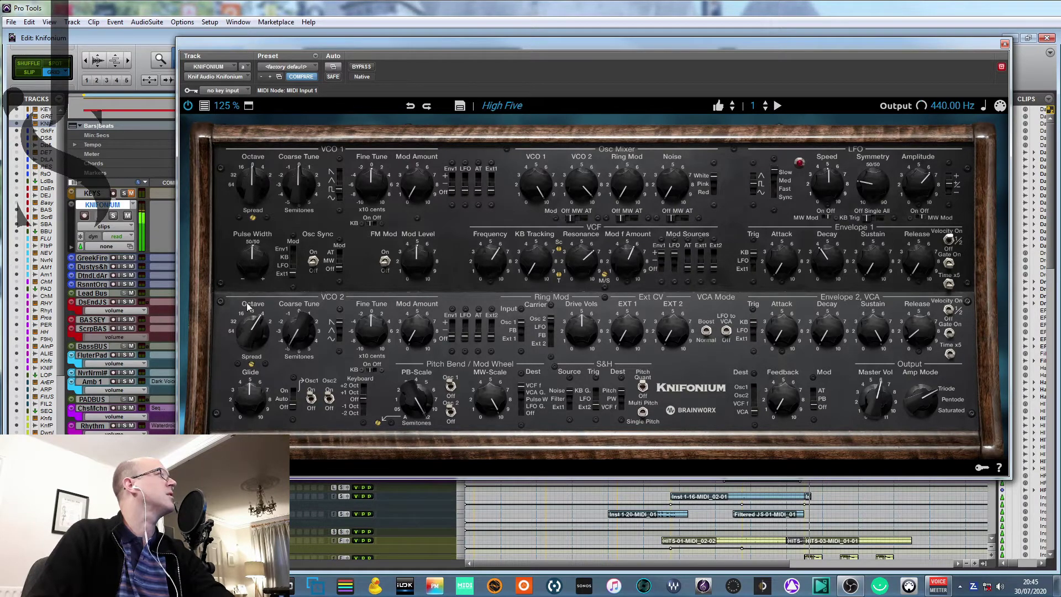
Step: Detune VCO 1 and VCO 2 against each other with their Coarse Tune and Fine Tune controls
{"action": "mouse_move", "coordinate": [299, 186]}
{"action": "left_click_drag", "start_coordinate": [299, 187], "coordinate": [299, 166]}
{"action": "left_click_drag", "start_coordinate": [300, 332], "coordinate": [301, 309]}
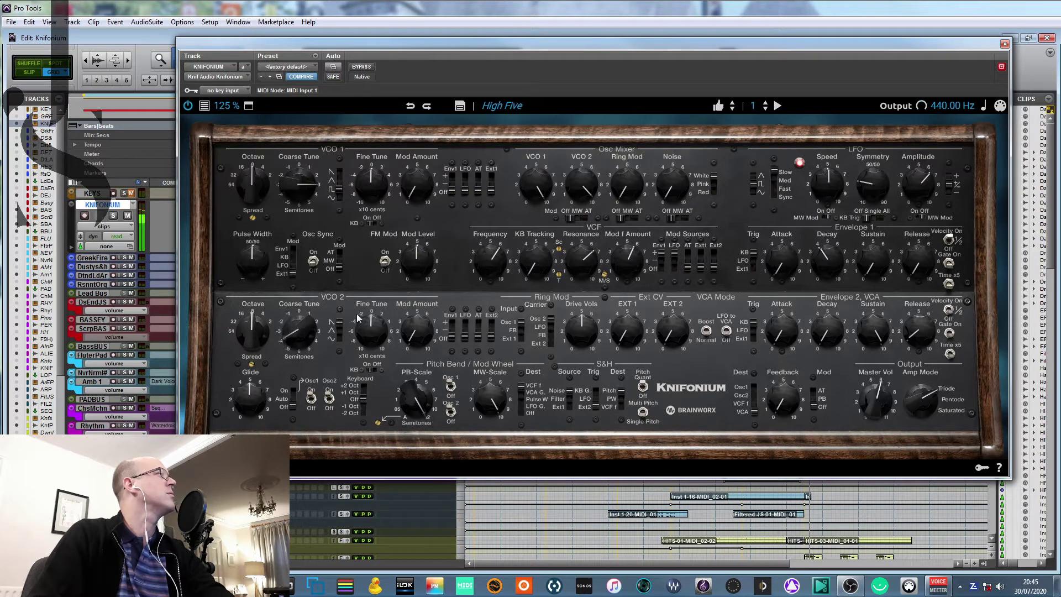
{"action": "left_click_drag", "start_coordinate": [370, 330], "coordinate": [371, 339]}
{"action": "left_click_drag", "start_coordinate": [365, 198], "coordinate": [372, 172]}
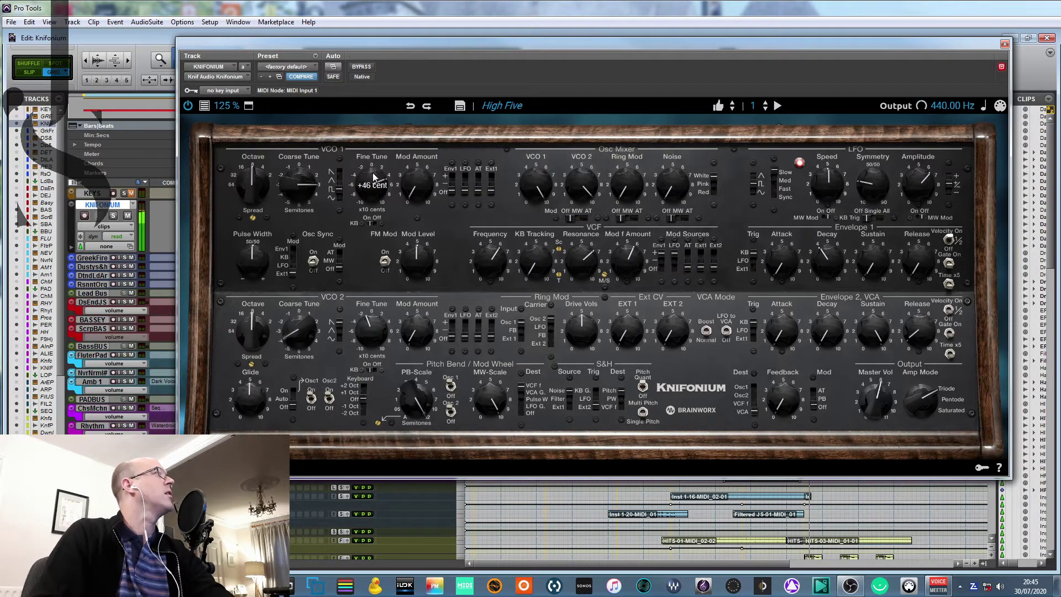
{"action": "left_click_drag", "start_coordinate": [371, 332], "coordinate": [372, 318]}
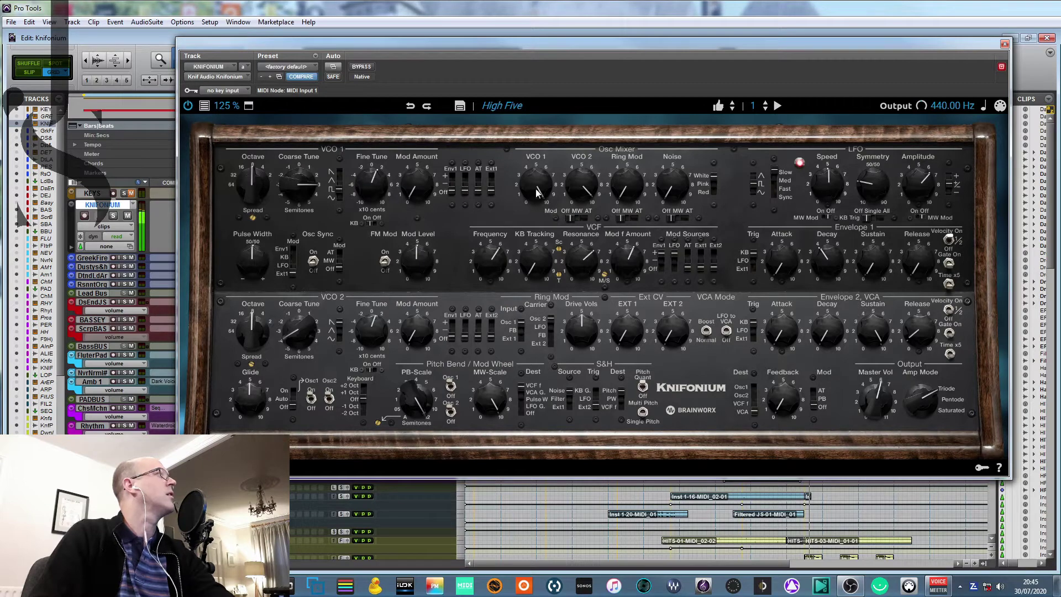
Step: Audition the VCO 2 level in the Osc Mixer and lower VCO 1's Octave to 32
{"action": "left_click_drag", "start_coordinate": [578, 177], "coordinate": [573, 387]}
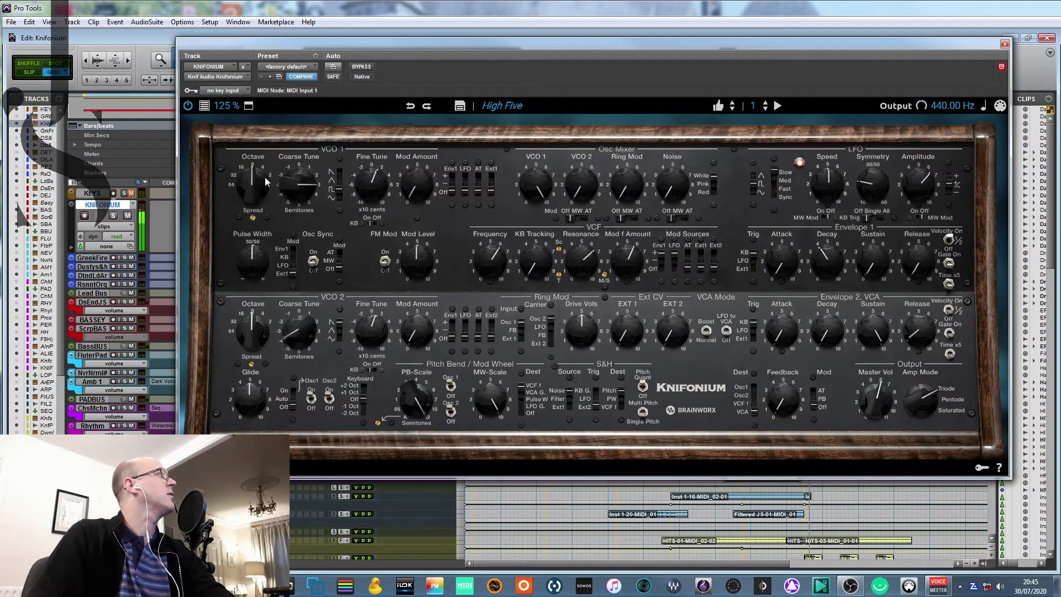
{"action": "left_click_drag", "start_coordinate": [264, 180], "coordinate": [257, 221]}
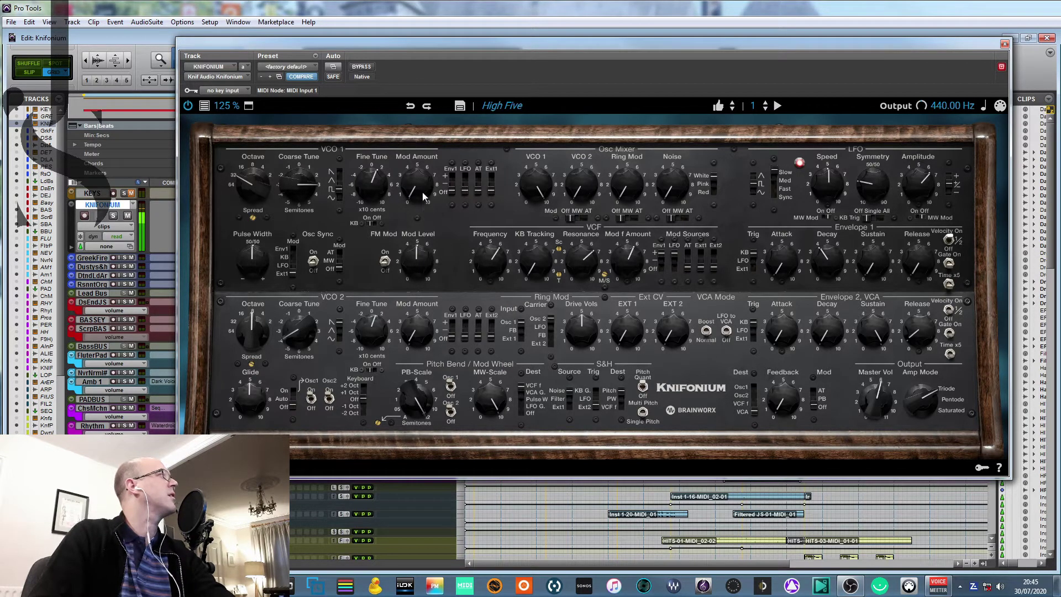
{"action": "scroll", "coordinate": [565, 105], "scroll_direction": "down", "scroll_amount": 1}
Step: Load the Evil Empire preset from the Synth Lead category
{"action": "left_click", "coordinate": [566, 105]}
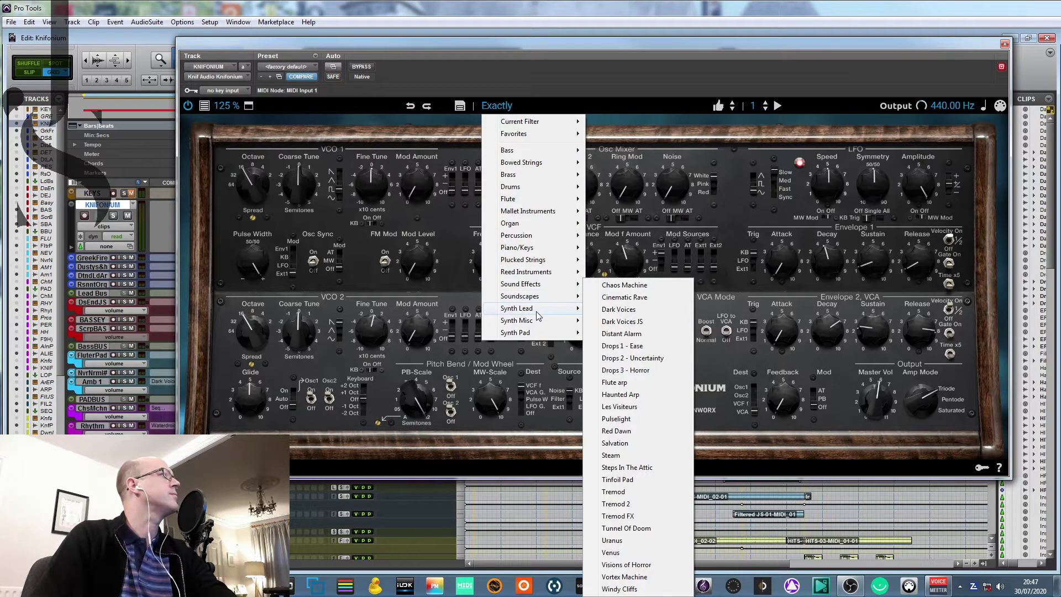
{"action": "mouse_move", "coordinate": [537, 314]}
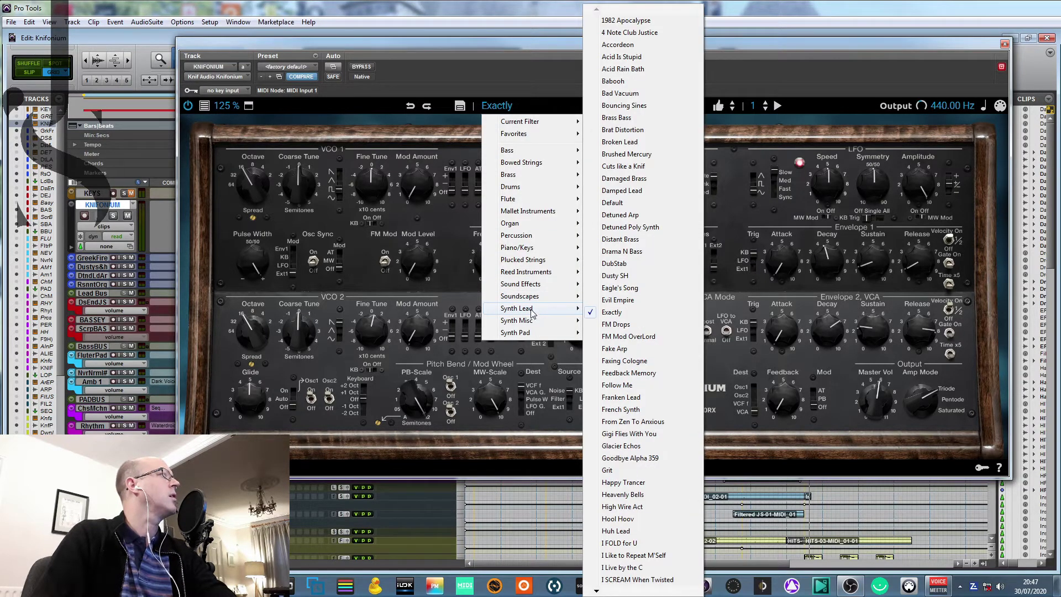
{"action": "left_click", "coordinate": [630, 300]}
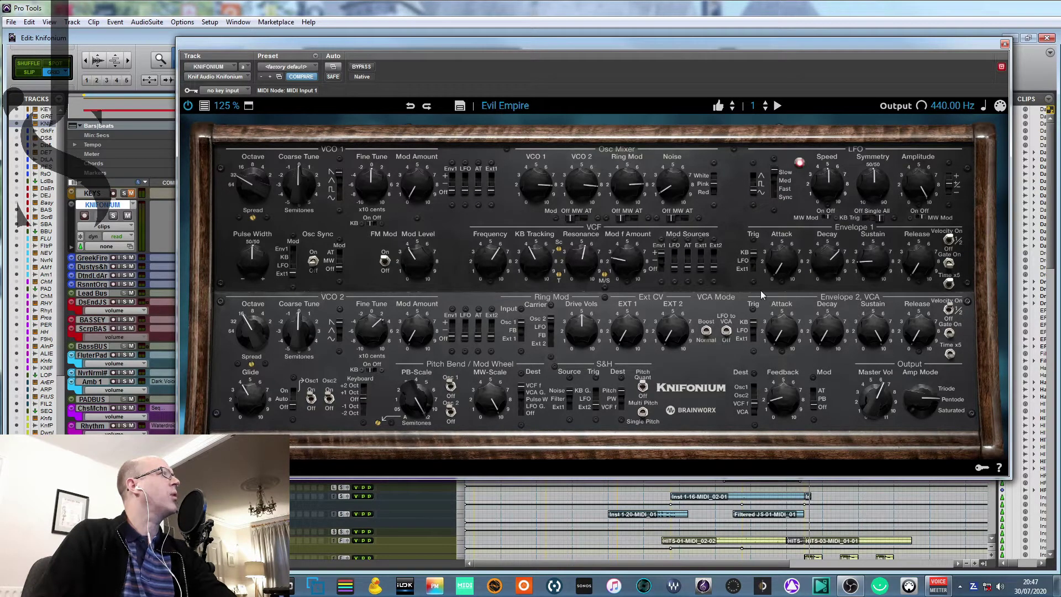
Step: Shape Envelope 1 by varying its controls, ending with Attack at about 6 and Sustain at about 7.5
{"action": "left_click_drag", "start_coordinate": [809, 267], "coordinate": [819, 394]}
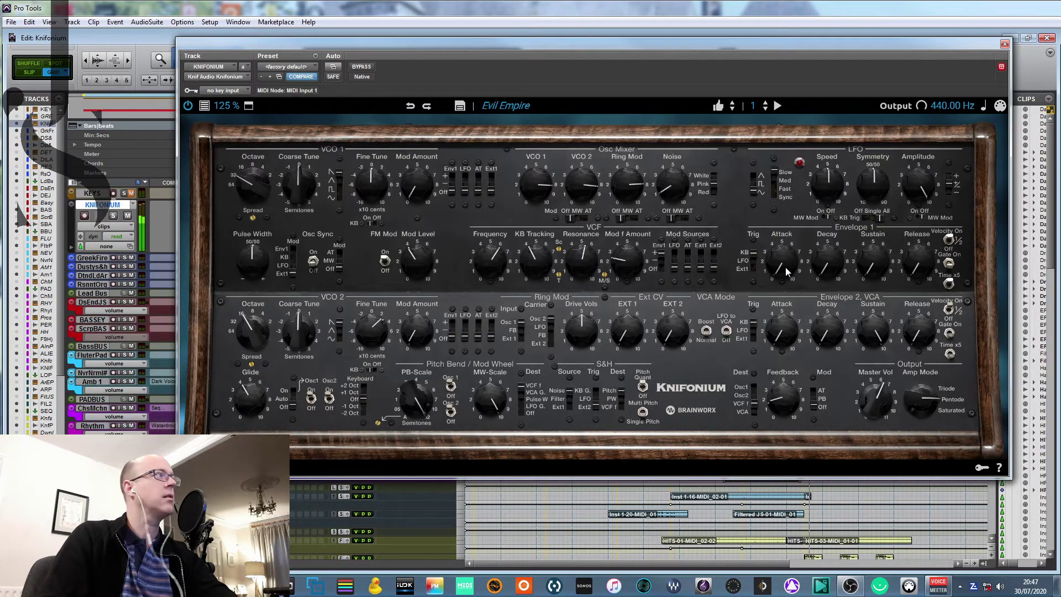
{"action": "left_click_drag", "start_coordinate": [786, 268], "coordinate": [782, 198]}
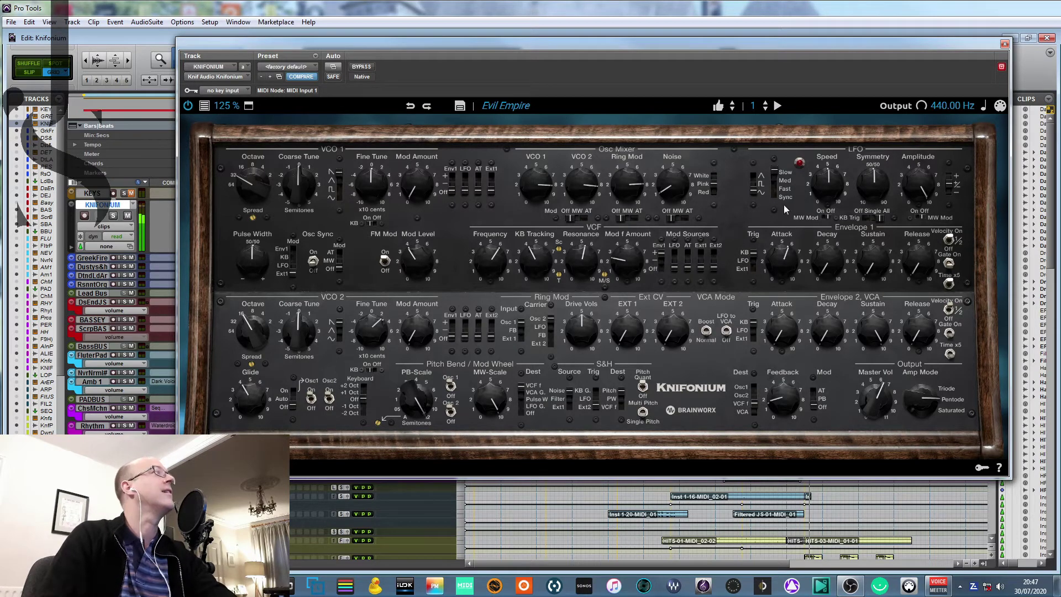
{"action": "mouse_move", "coordinate": [786, 266]}
{"action": "left_click_drag", "start_coordinate": [786, 265], "coordinate": [783, 343]}
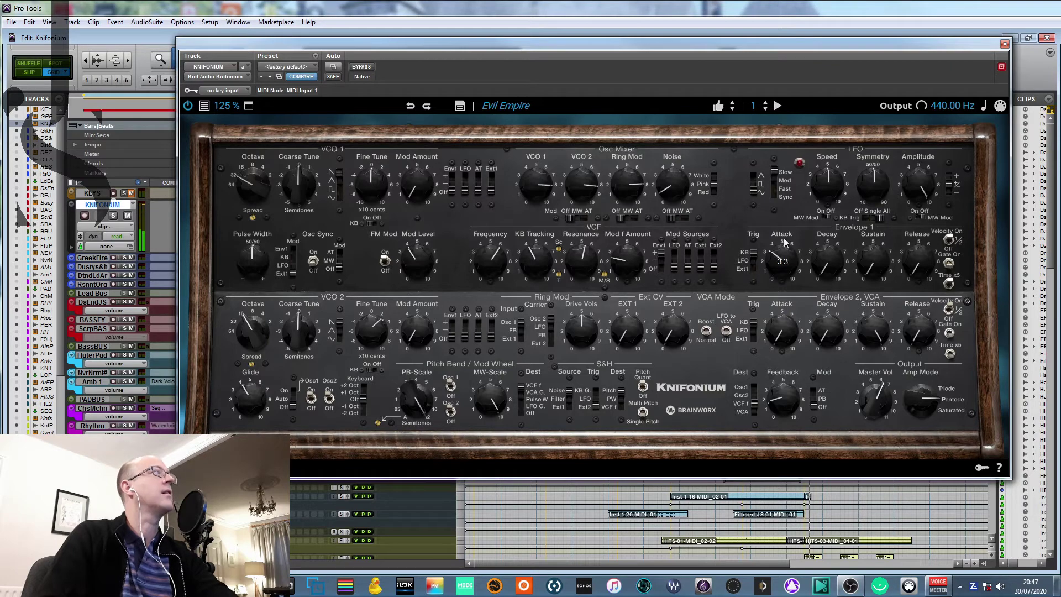
{"action": "left_click_drag", "start_coordinate": [782, 261], "coordinate": [785, 207]}
{"action": "left_click_drag", "start_coordinate": [832, 269], "coordinate": [873, 235]}
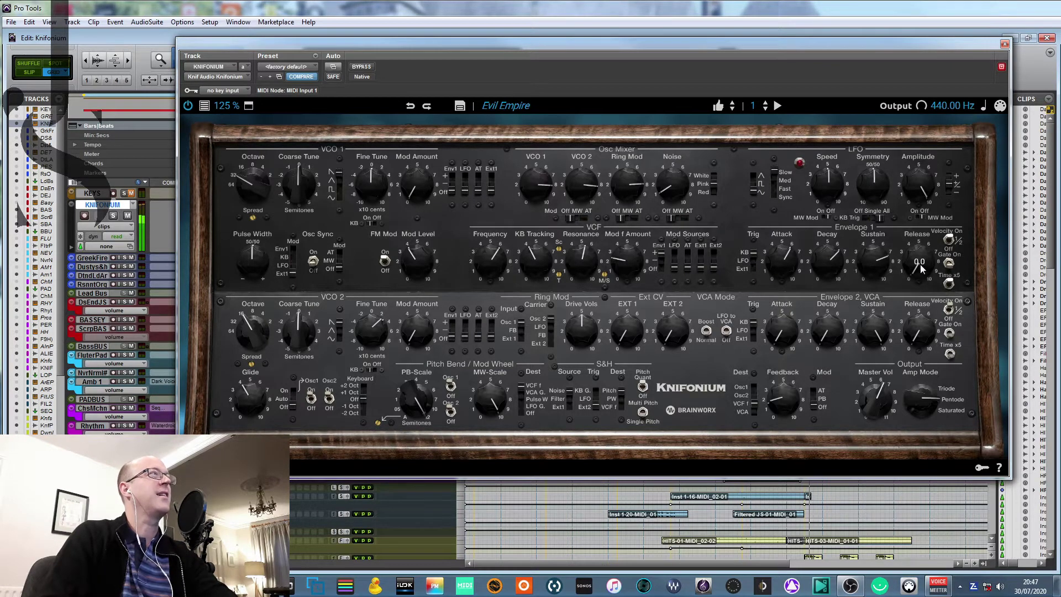
{"action": "left_click_drag", "start_coordinate": [918, 269], "coordinate": [919, 246]}
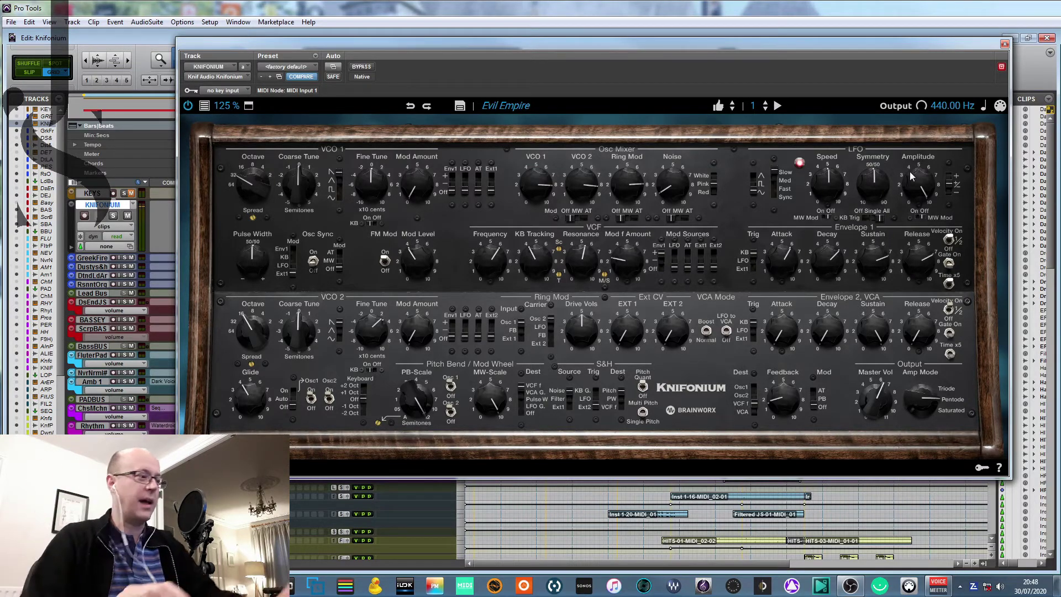
Step: Load the Broken Clap preset from the Percussion category
{"action": "left_click", "coordinate": [511, 107]}
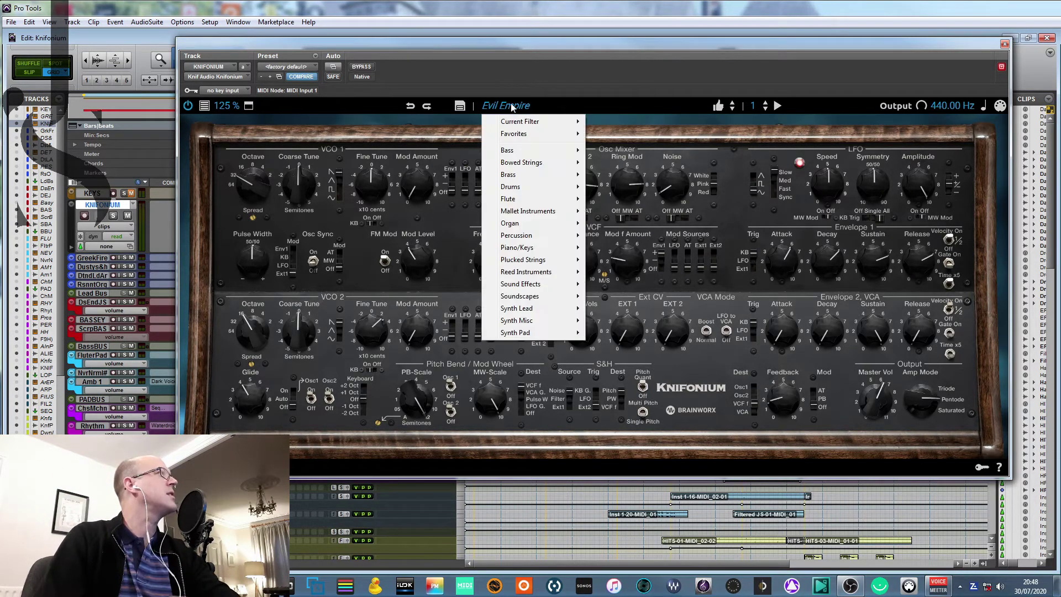
{"action": "mouse_move", "coordinate": [527, 283]}
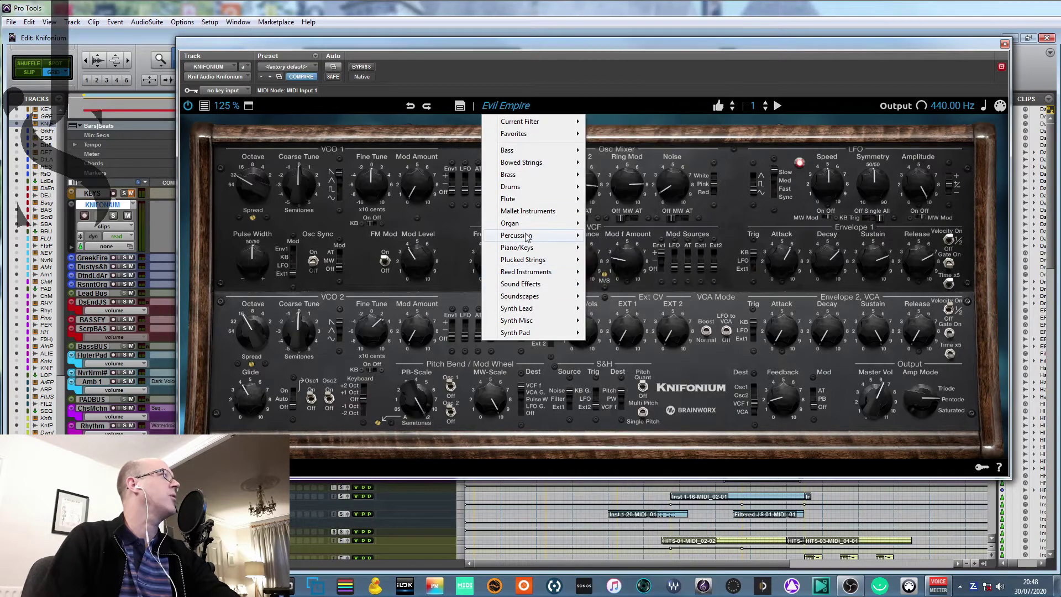
{"action": "mouse_move", "coordinate": [525, 236]}
{"action": "left_click", "coordinate": [614, 247]}
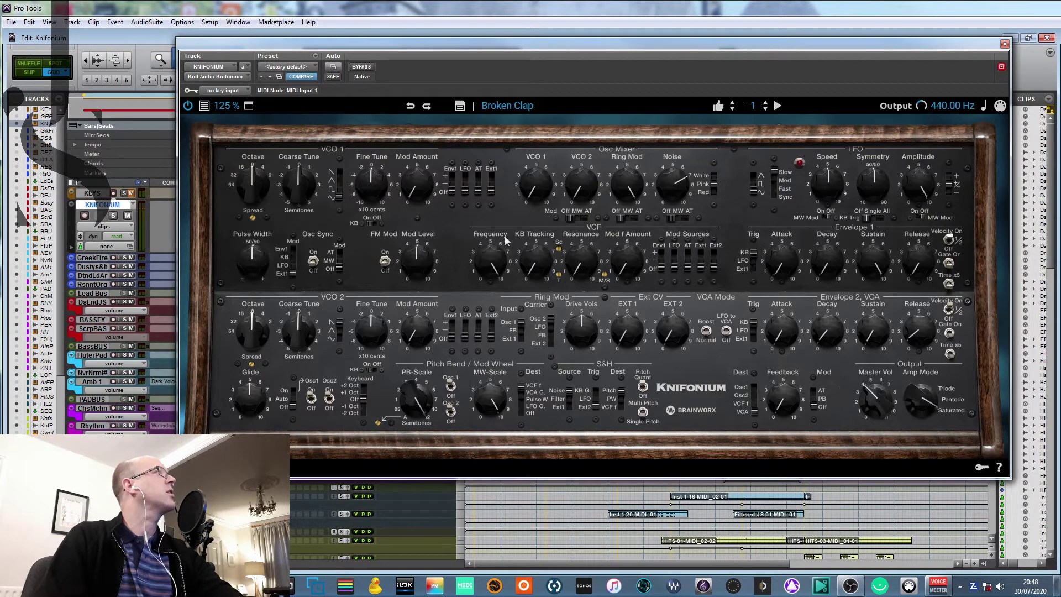
Step: Audition the Electric Organ preset from the Organ category, filtered to the Pipe sub-type and Clean character
{"action": "left_click", "coordinate": [206, 108]}
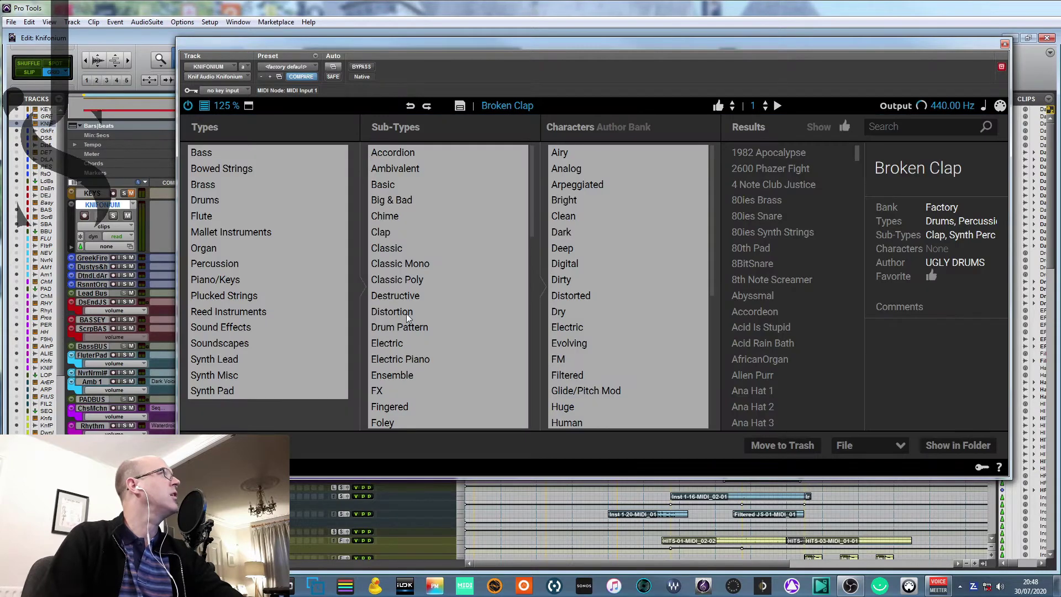
{"action": "left_click", "coordinate": [209, 252]}
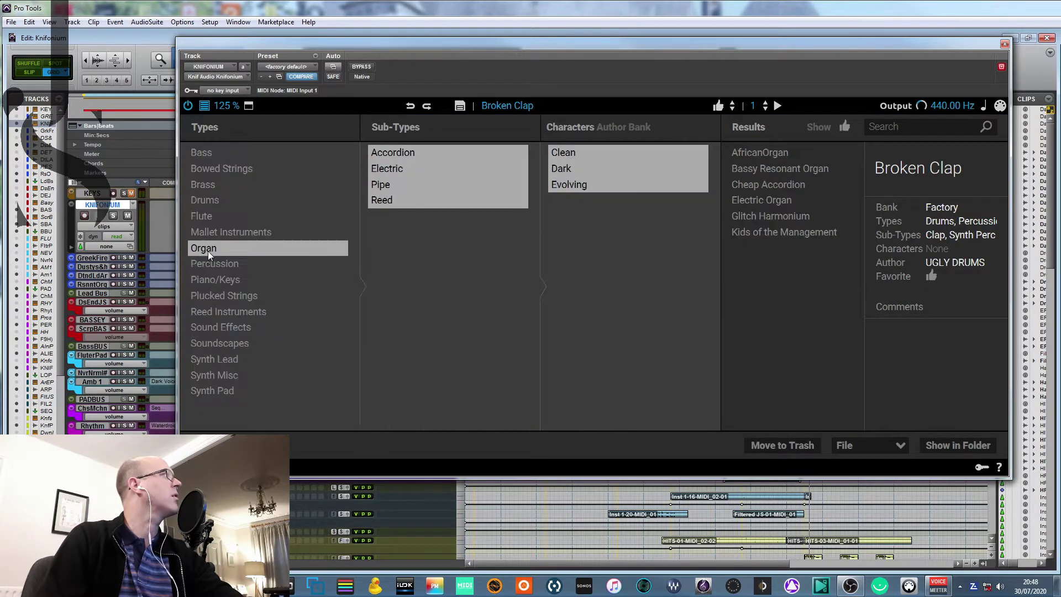
{"action": "left_click", "coordinate": [387, 188]}
{"action": "left_click", "coordinate": [567, 152]}
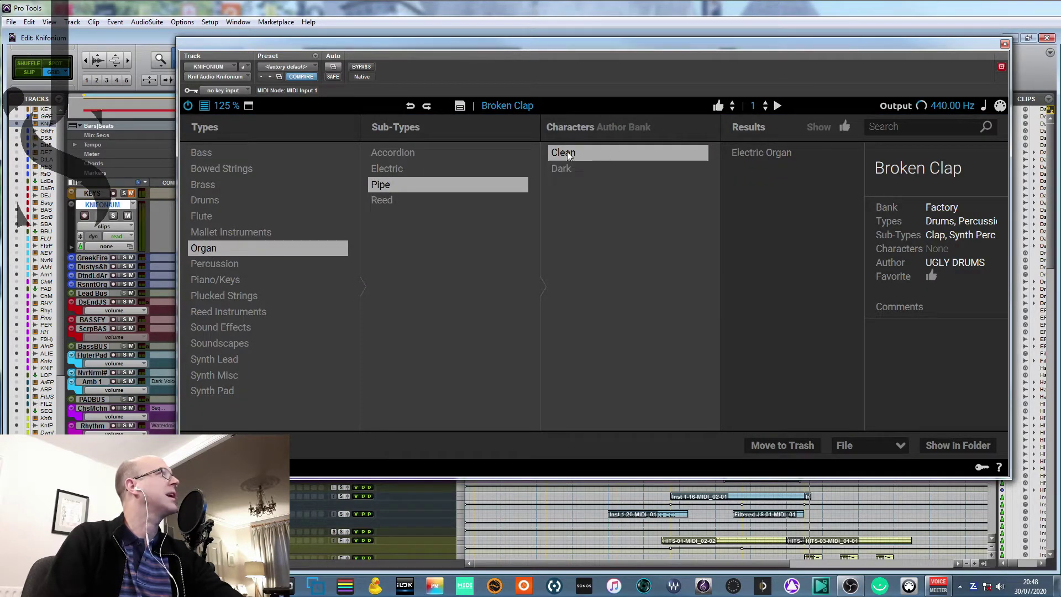
{"action": "left_click", "coordinate": [771, 154]}
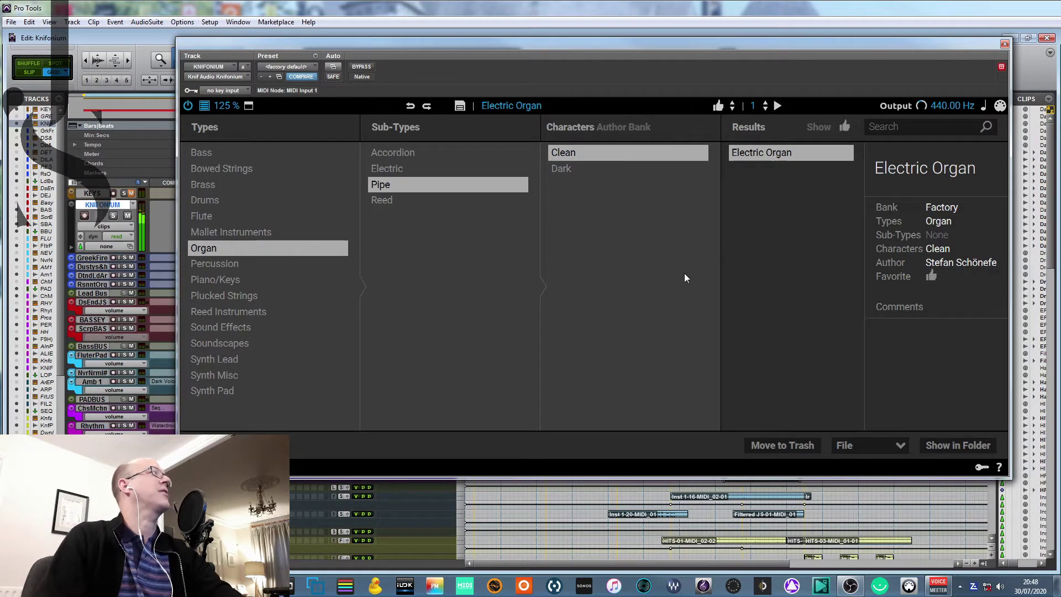
Step: Audition the Bowed Analog preset from Bowed Strings and the One for Thom preset from Piano/Keys
{"action": "left_click", "coordinate": [216, 169]}
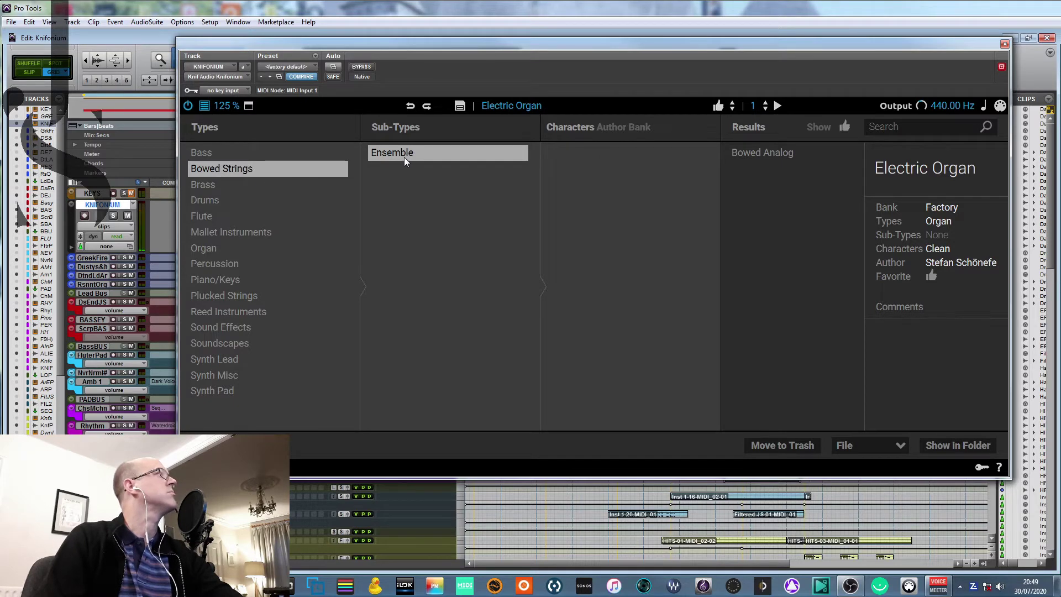
{"action": "left_click", "coordinate": [741, 156]}
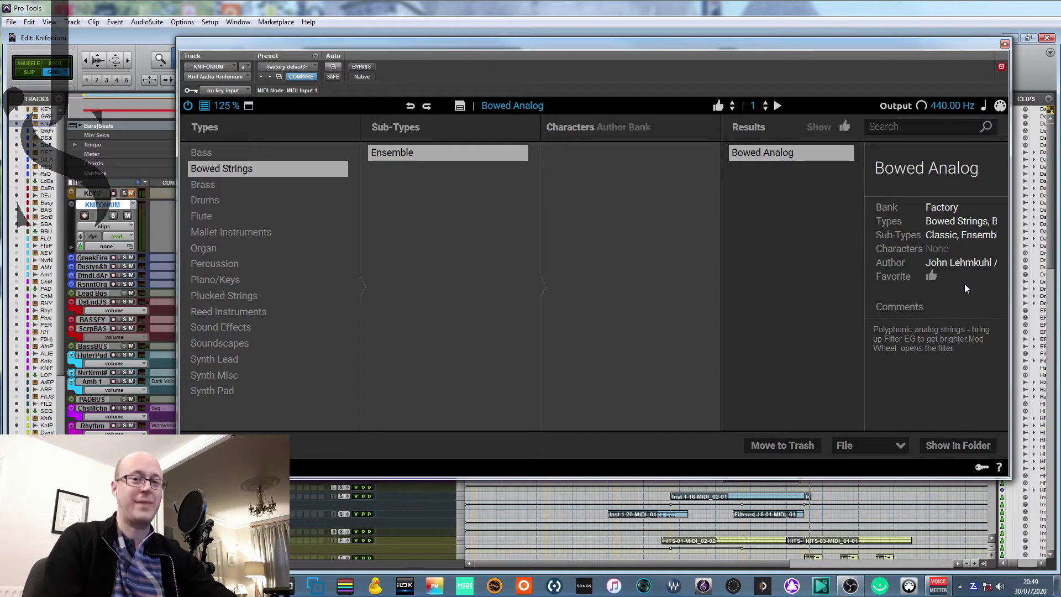
{"action": "left_click", "coordinate": [214, 280]}
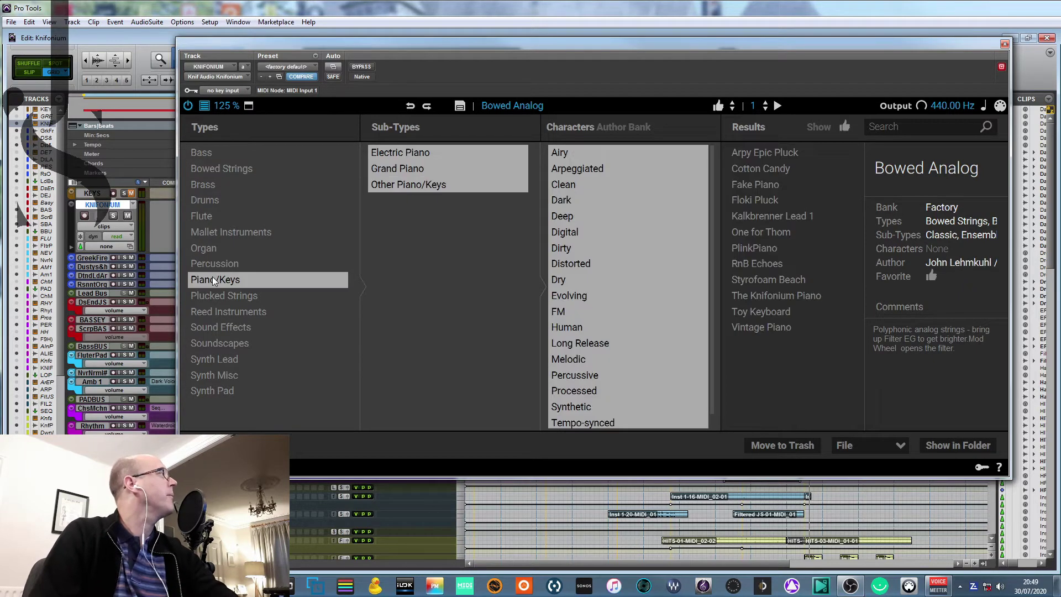
{"action": "left_click", "coordinate": [737, 235]}
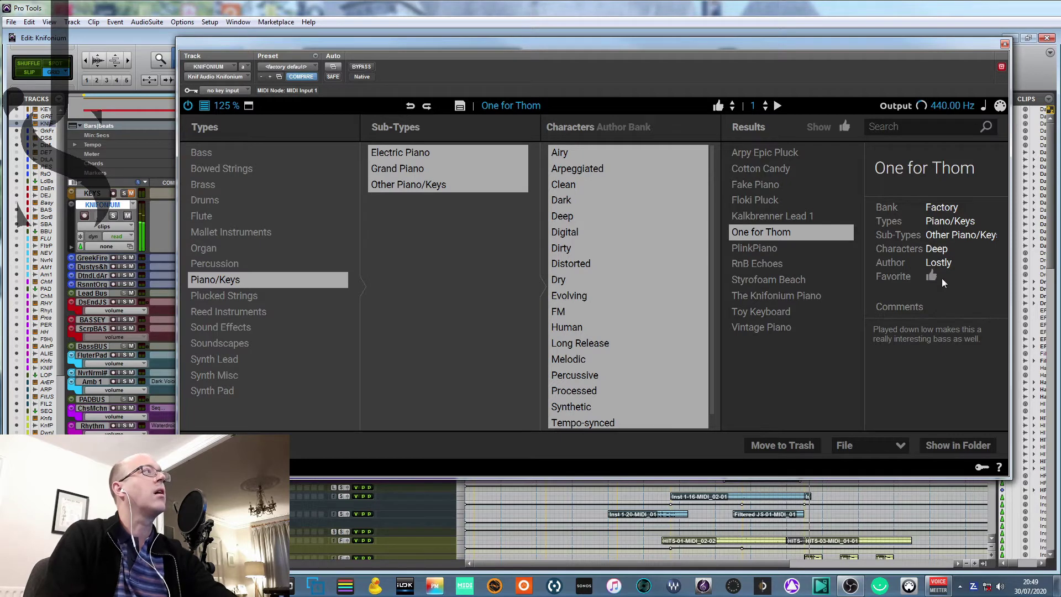
Step: Audition the Piano/Keys presets Kalkbrenner Lead 1, Styrofoam Beach, The Knifonium Piano, Toy Keyboard and Vintage Piano
{"action": "left_click", "coordinate": [753, 215]}
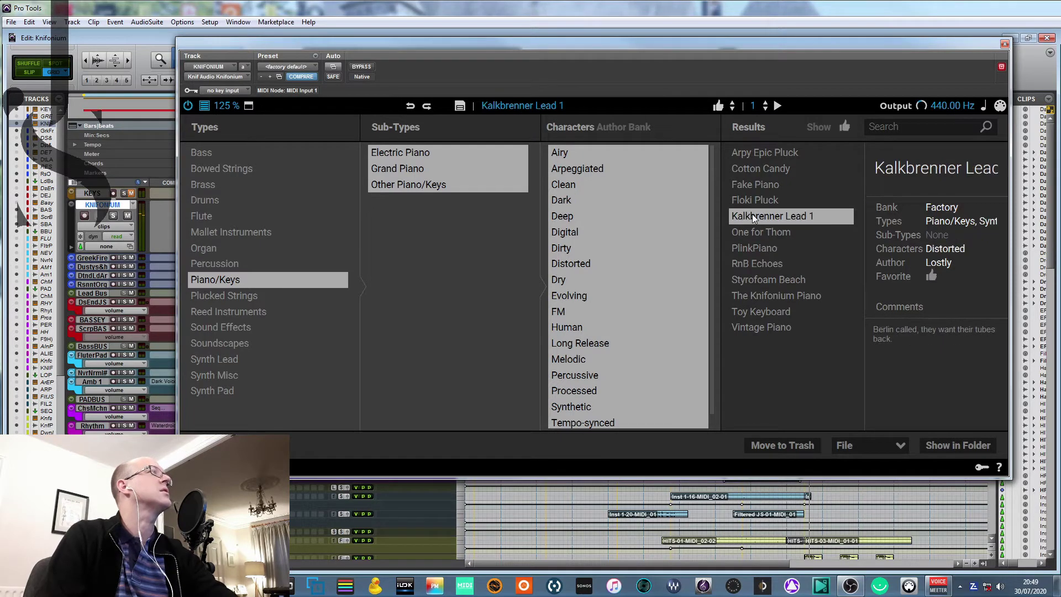
{"action": "left_click", "coordinate": [774, 281]}
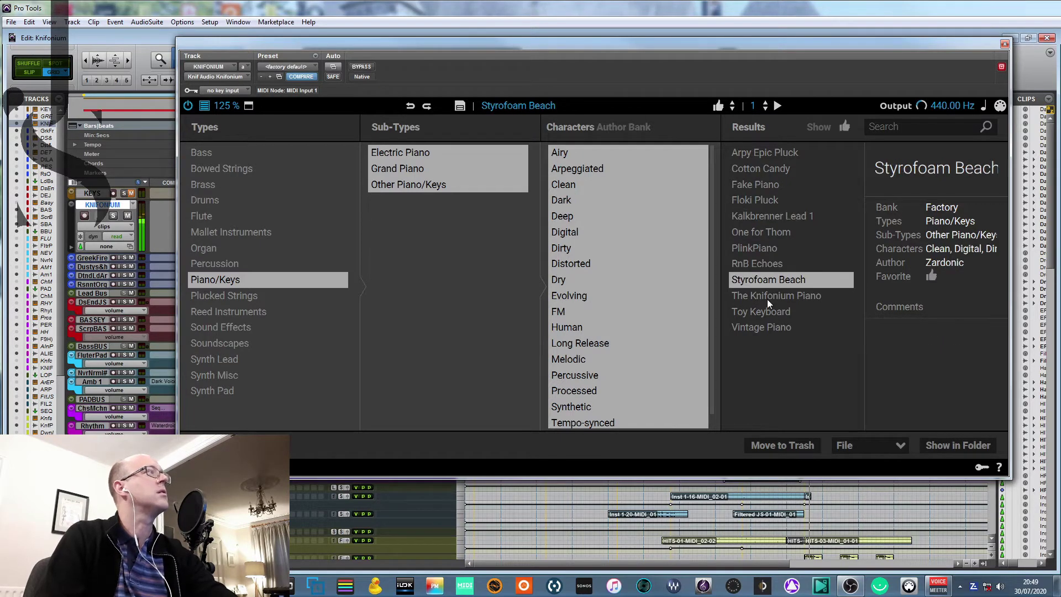
{"action": "left_click", "coordinate": [768, 299]}
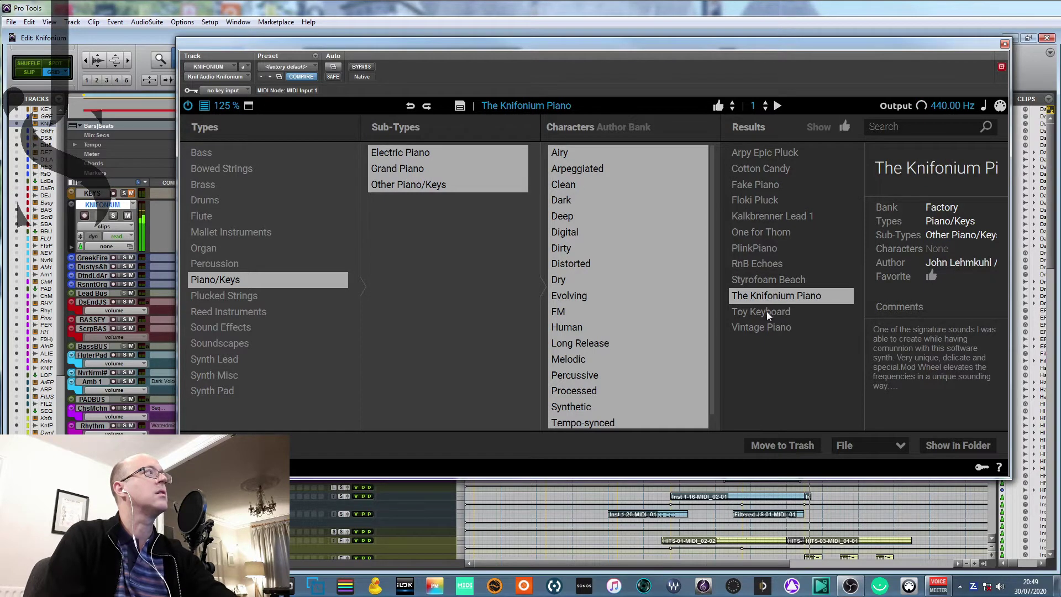
{"action": "left_click", "coordinate": [767, 311]}
{"action": "left_click", "coordinate": [766, 332]}
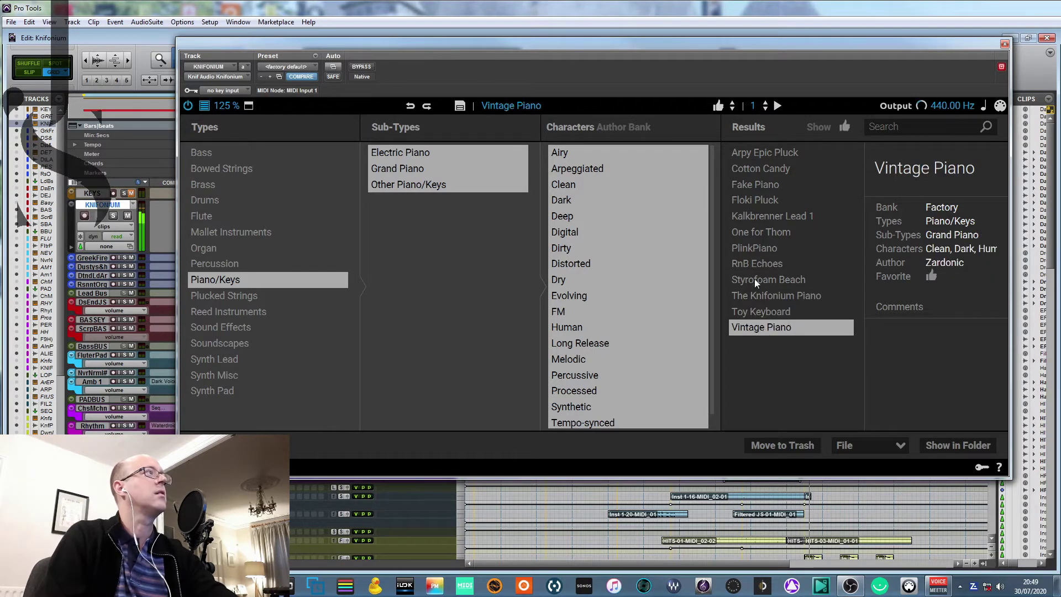
Step: Audition Floki Pluck, Fake Piano, Cotton Candy and Arpy Epic Pluck, ending with RnB Echoes loaded and the preset browser closed
{"action": "left_click", "coordinate": [742, 199]}
{"action": "left_click", "coordinate": [760, 183]}
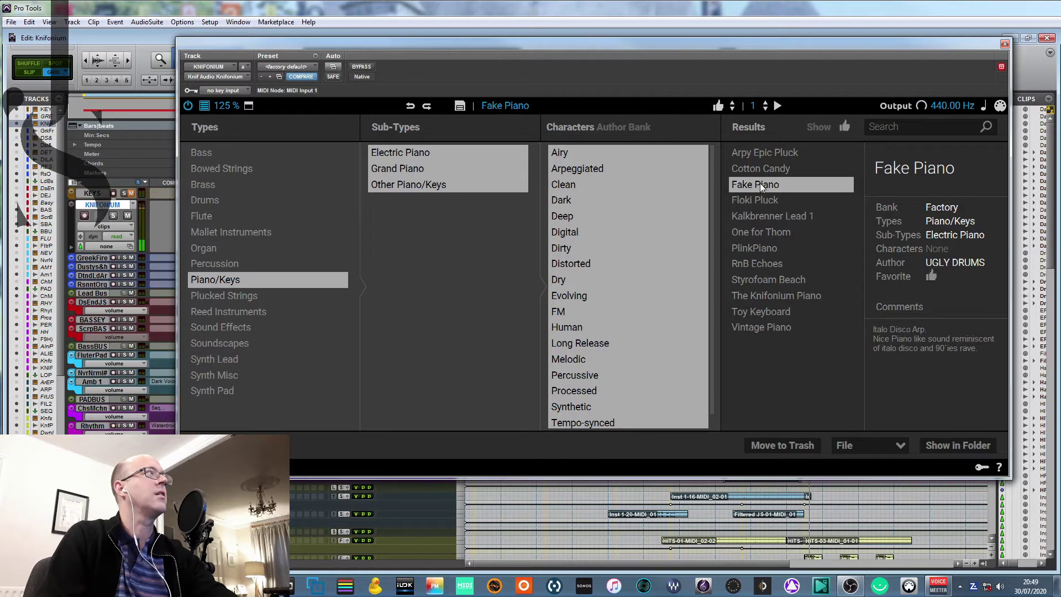
{"action": "left_click", "coordinate": [761, 168]}
{"action": "left_click", "coordinate": [765, 155]}
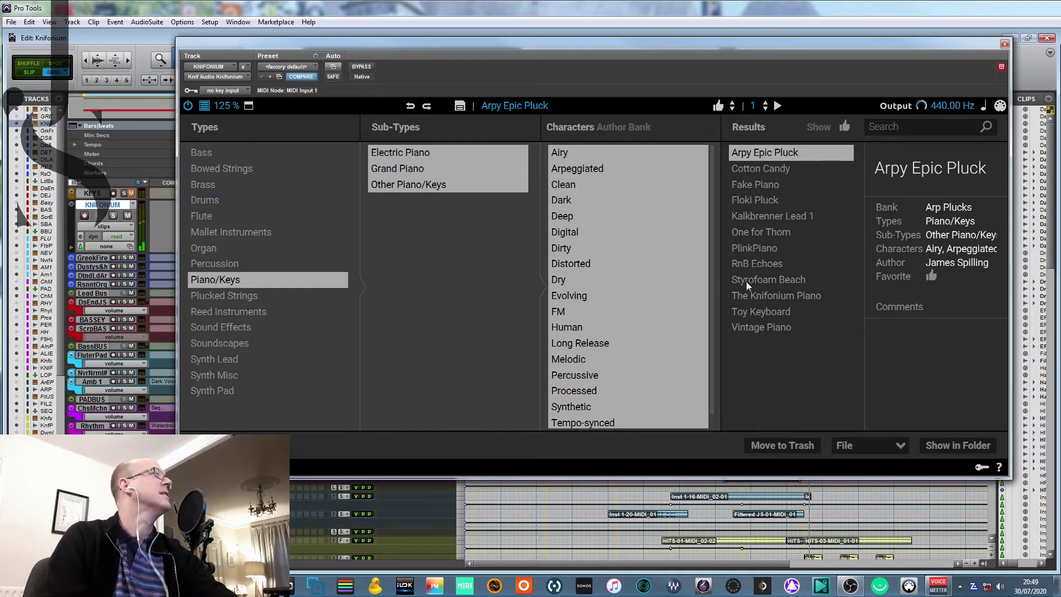
{"action": "left_click", "coordinate": [749, 265]}
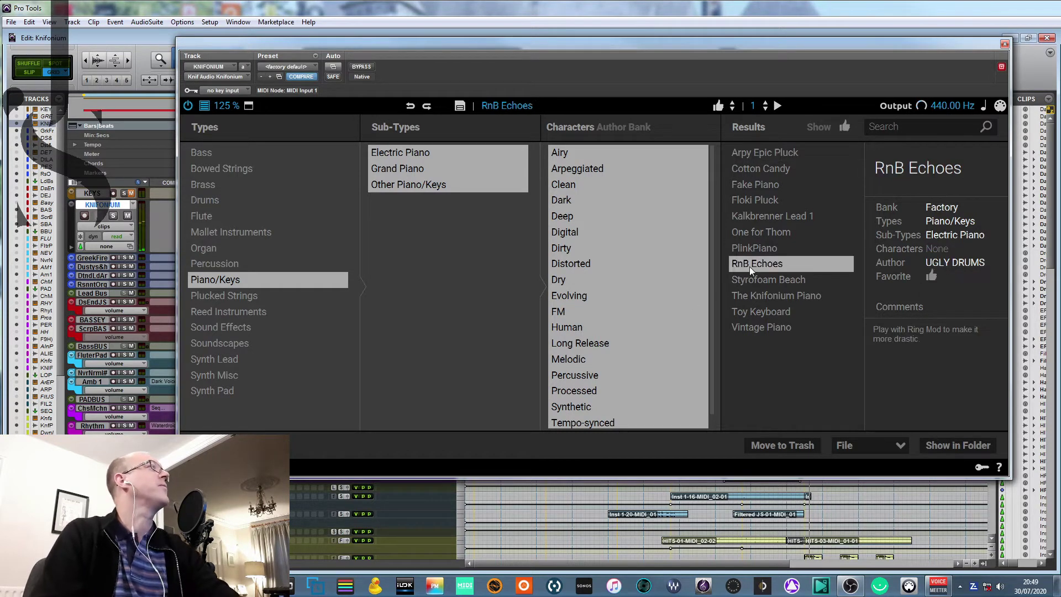
{"action": "left_click", "coordinate": [203, 106]}
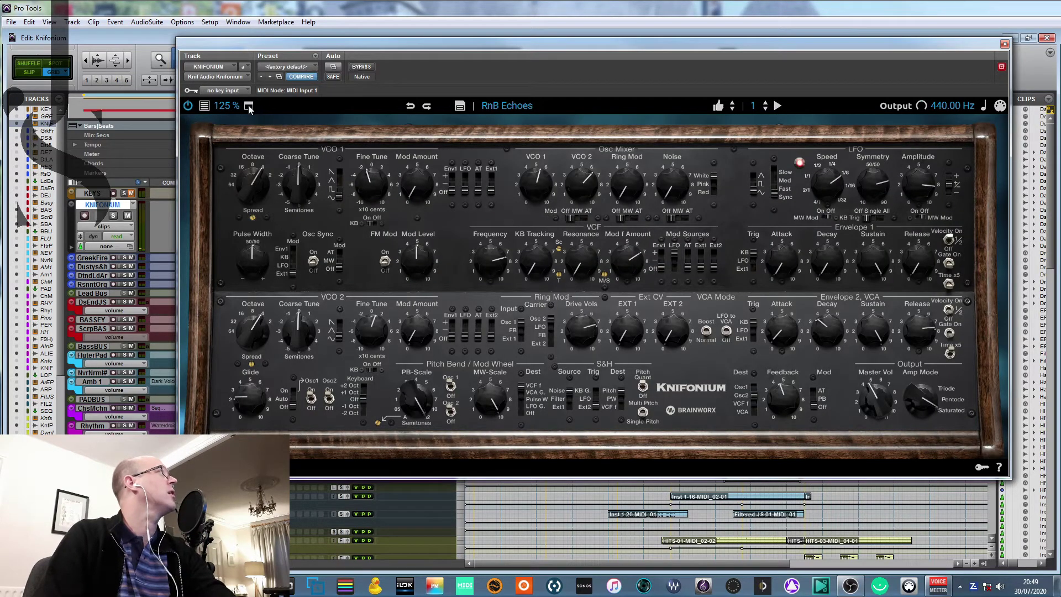
Step: Step through the neighbouring Piano/Keys presets without the browser, ending on Toy Keyboard
{"action": "left_click", "coordinate": [733, 109]}
{"action": "left_click", "coordinate": [733, 102]}
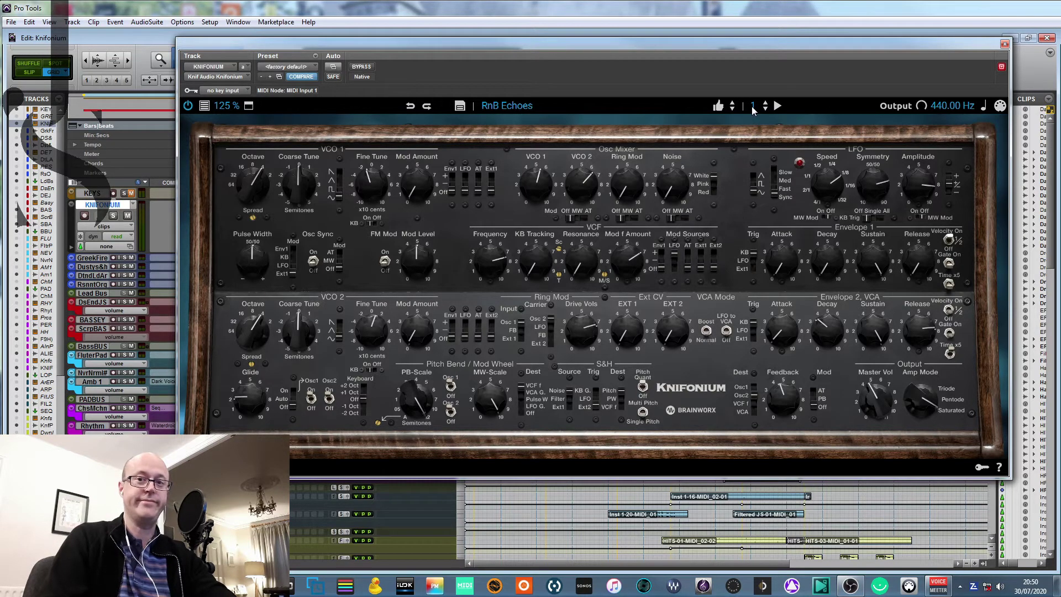
{"action": "left_click", "coordinate": [778, 106]}
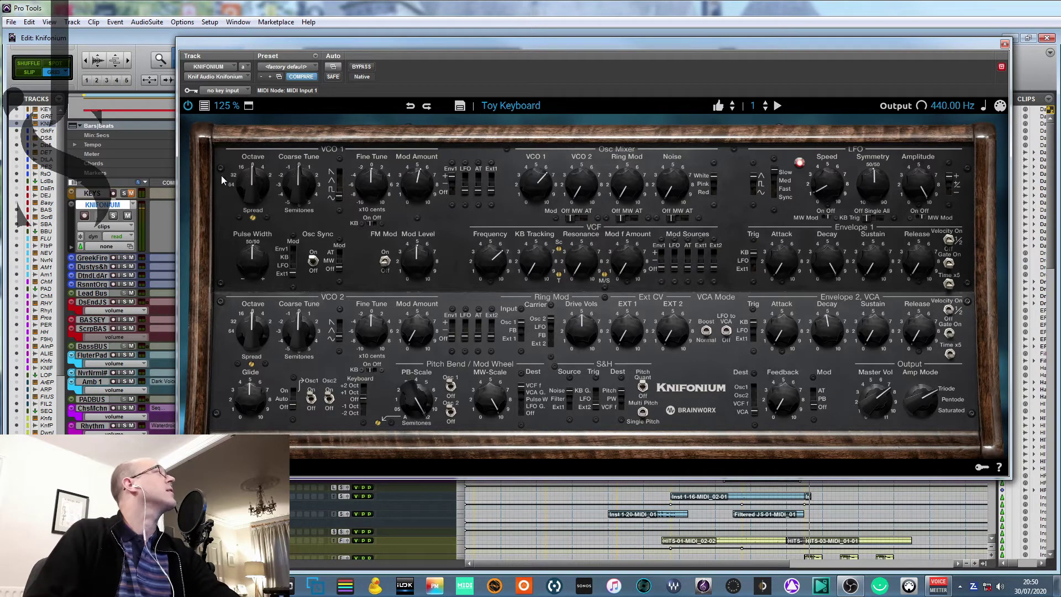
Step: Map Envelope 1's Attack to MIDI CC 1 in MIDI learn mode and leave the mode
{"action": "left_click", "coordinate": [1000, 106]}
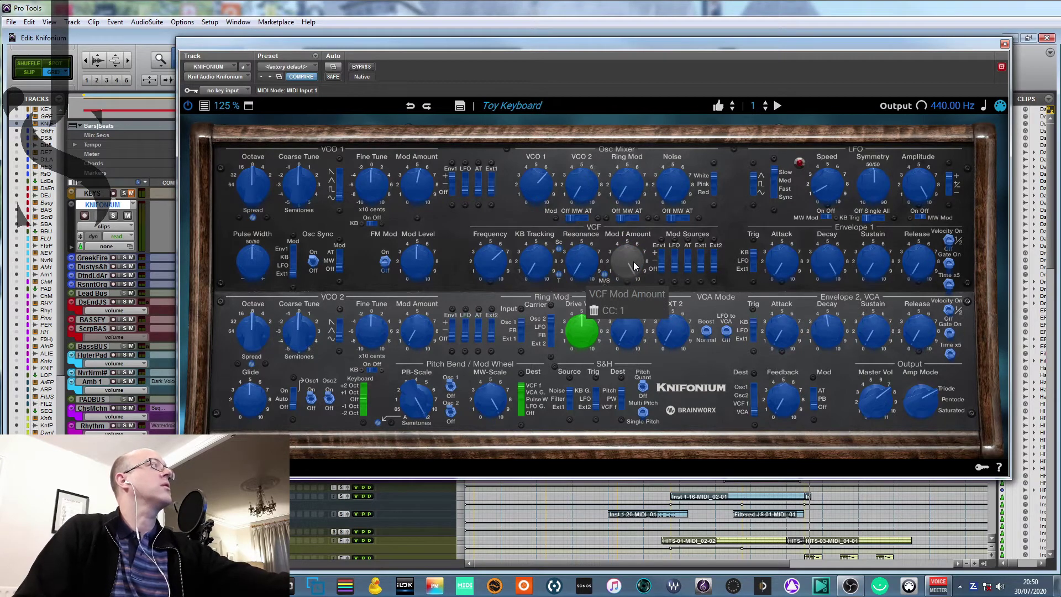
{"action": "left_click", "coordinate": [788, 265]}
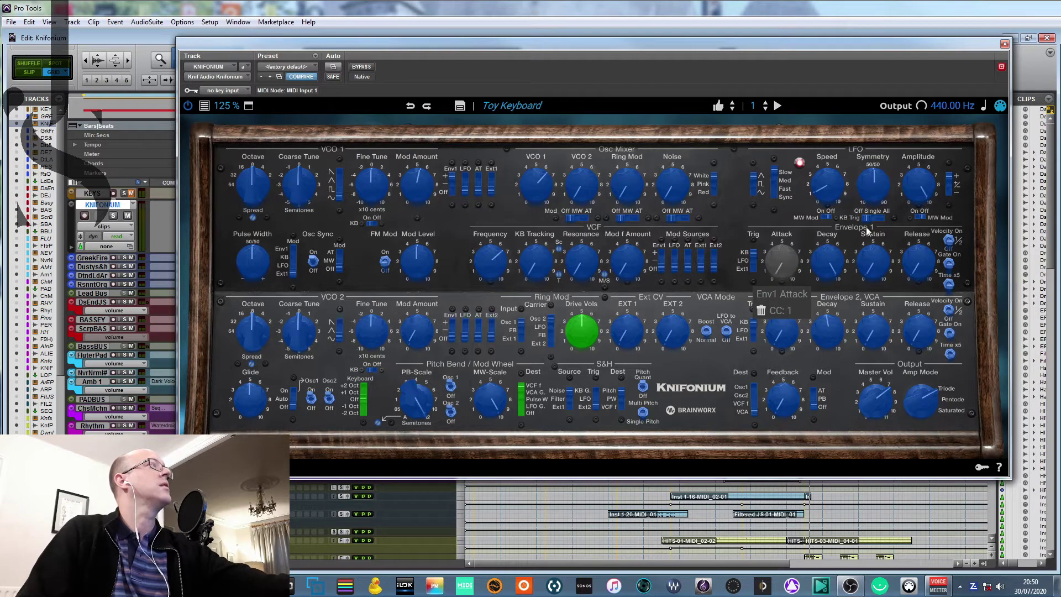
{"action": "left_click", "coordinate": [1001, 105]}
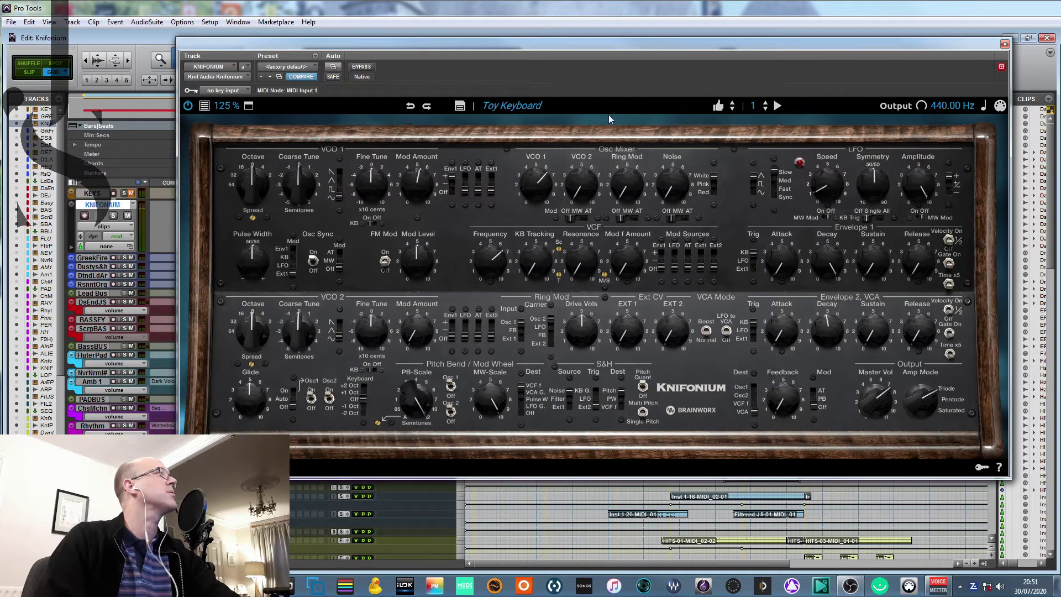
Step: On the Vintage Piano preset, raise VCO 1's Mod Amount to about 9 and the LFO Speed to about 4
{"action": "left_click", "coordinate": [732, 109]}
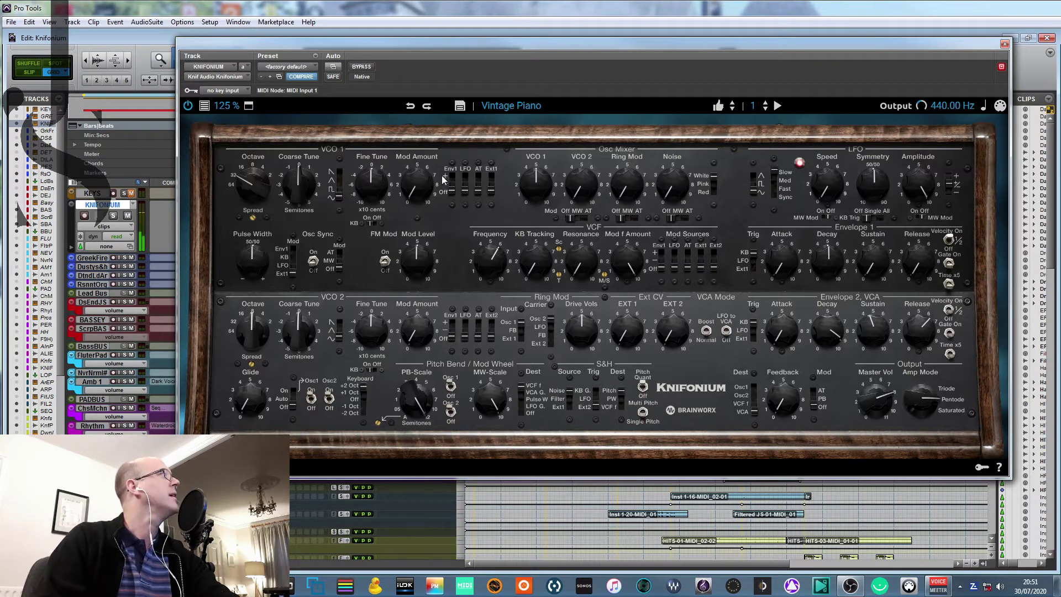
{"action": "left_click_drag", "start_coordinate": [417, 185], "coordinate": [419, 136]}
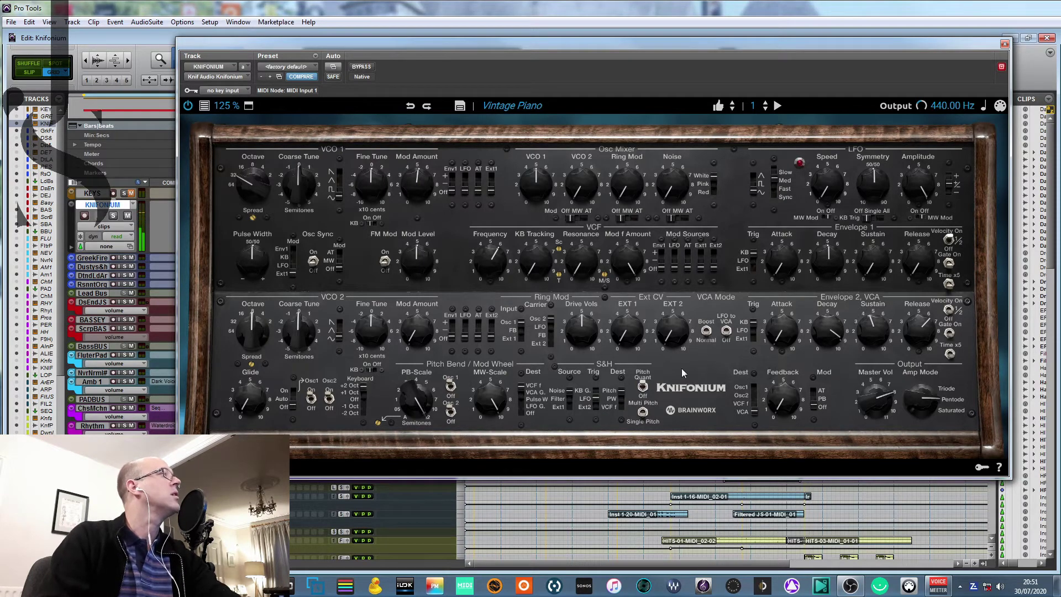
{"action": "left_click_drag", "start_coordinate": [827, 185], "coordinate": [833, 149]}
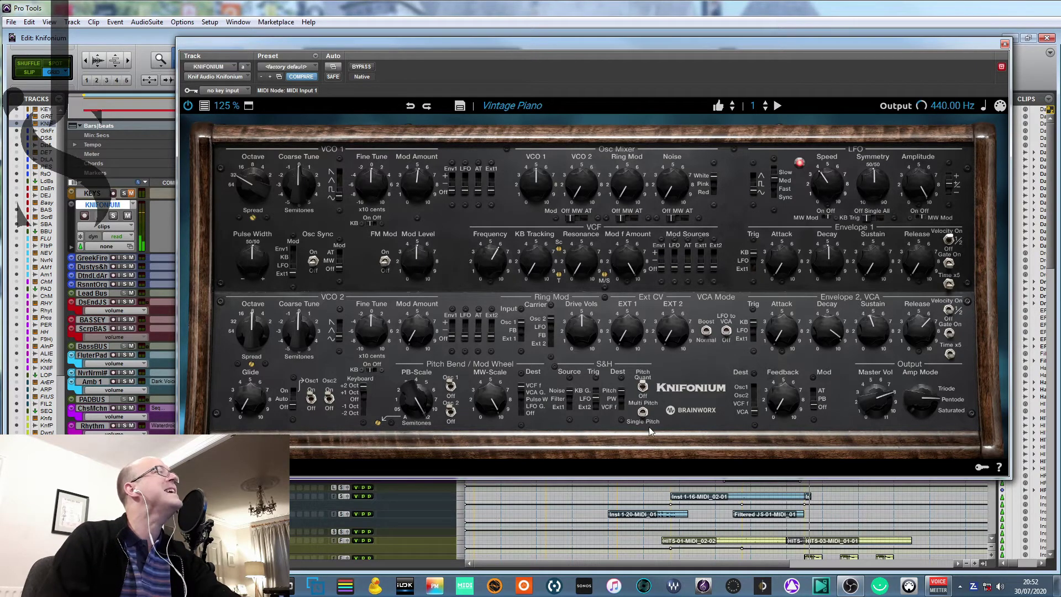
{"action": "left_click_drag", "start_coordinate": [419, 186], "coordinate": [419, 144]}
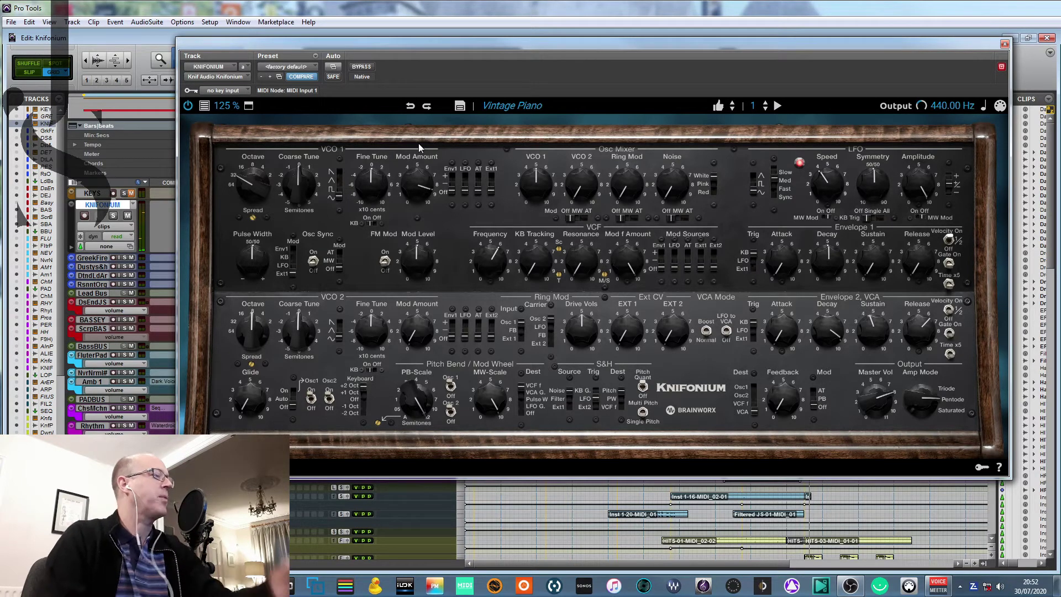
Step: Move the Air Band effect directly after Digital Delay in the FX chain and adjust the EQ Ranger's band sliders
{"action": "left_click", "coordinate": [249, 106]}
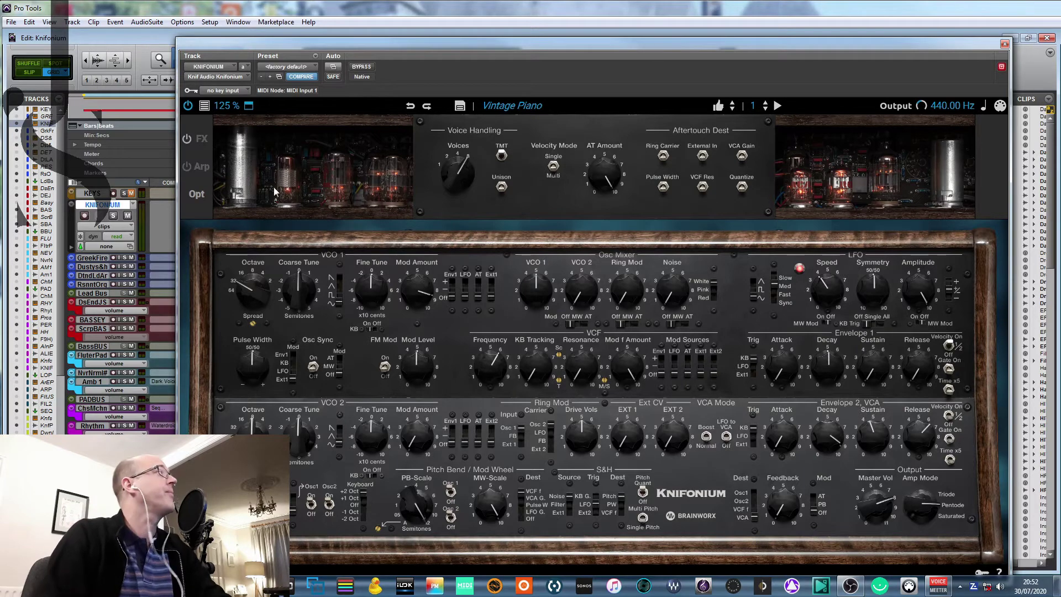
{"action": "left_click", "coordinate": [200, 142]}
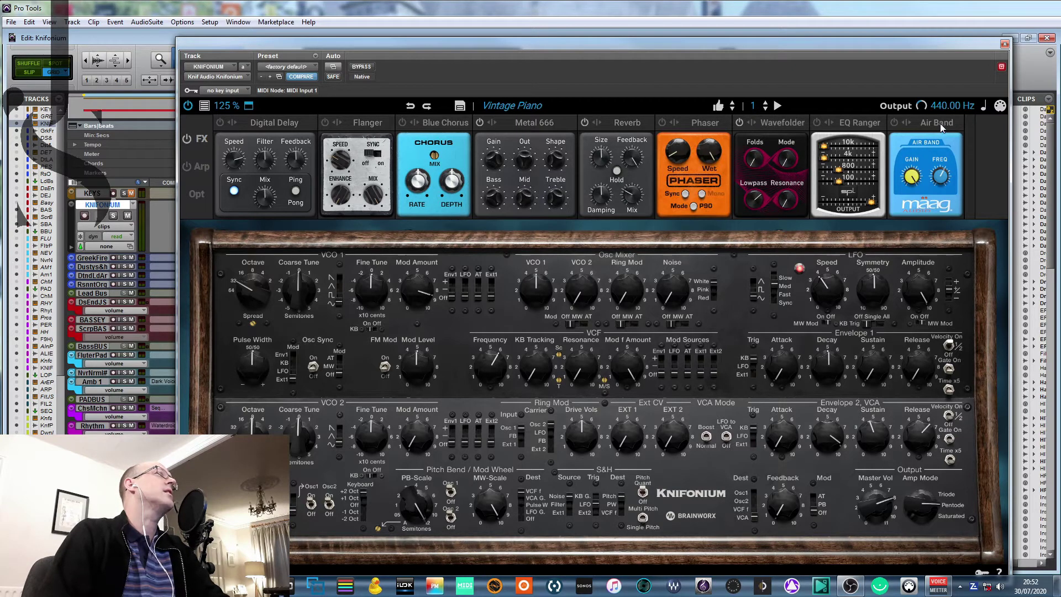
{"action": "left_click_drag", "start_coordinate": [941, 127], "coordinate": [367, 127]}
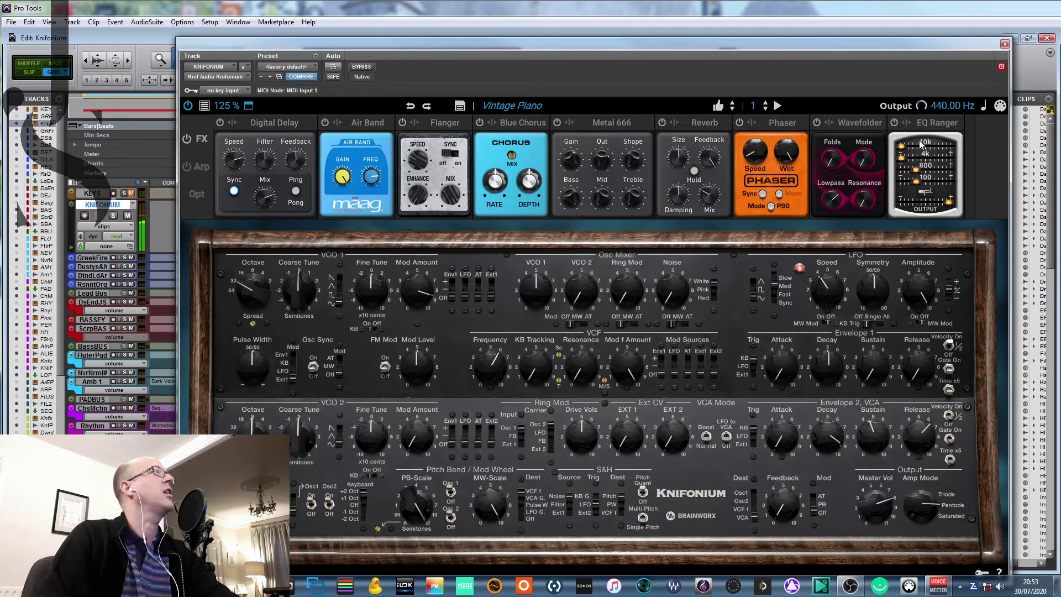
{"action": "mouse_move", "coordinate": [919, 148]}
{"action": "left_mouse_down"}
{"action": "mouse_move", "coordinate": [917, 158]}
{"action": "mouse_move", "coordinate": [946, 160]}
{"action": "mouse_move", "coordinate": [923, 172]}
{"action": "mouse_move", "coordinate": [933, 171]}
{"action": "left_mouse_up"}
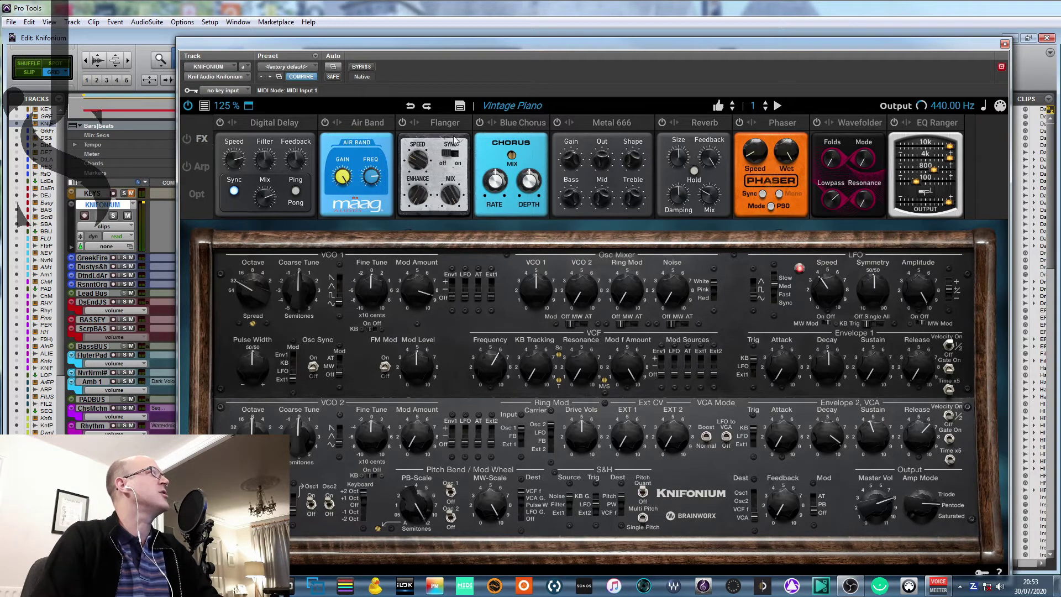
Step: Step through the Piano/Keys presets with the FX chain shown, from Arpy Epic Pluck to Toy Keyboard
{"action": "left_click", "coordinate": [733, 109]}
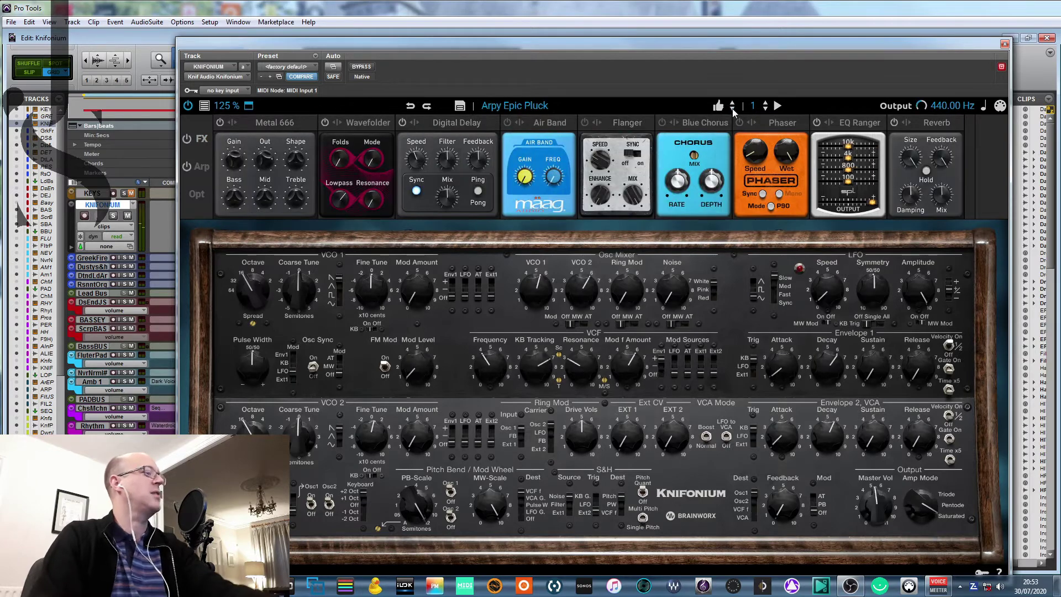
{"action": "left_click", "coordinate": [733, 110]}
{"action": "left_click", "coordinate": [733, 109]}
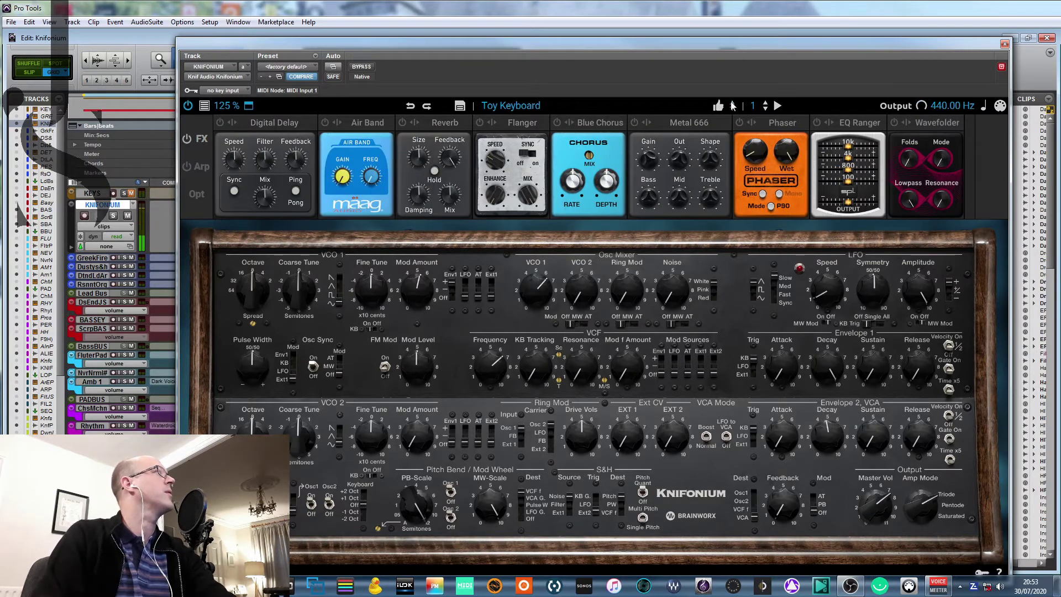
Step: Enable the arpeggiator and try its ascending mode, ending on the descending mode
{"action": "left_click", "coordinate": [199, 168]}
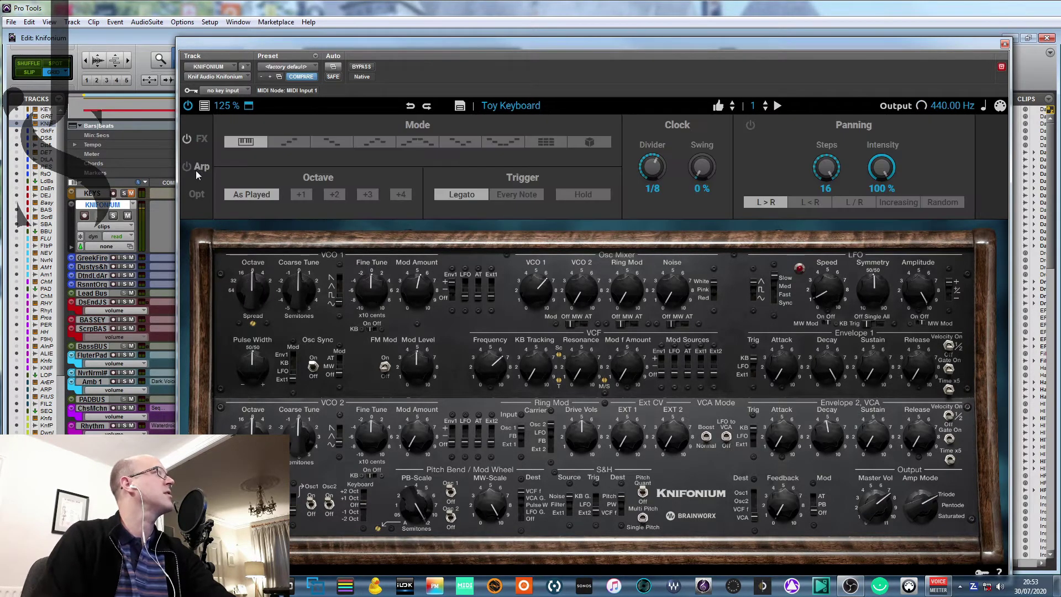
{"action": "left_click", "coordinate": [187, 166]}
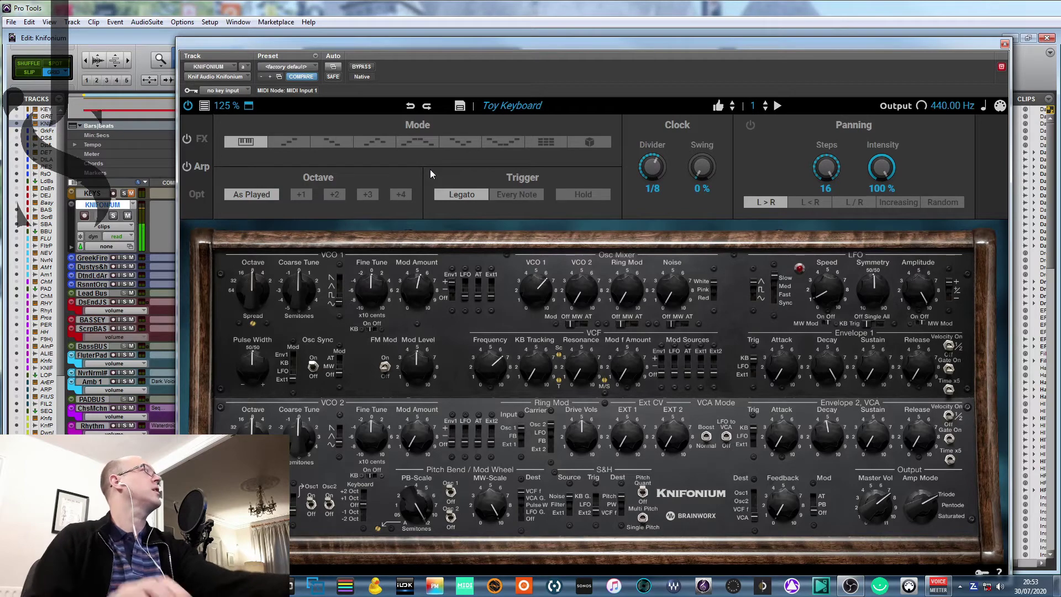
{"action": "left_click", "coordinate": [293, 144]}
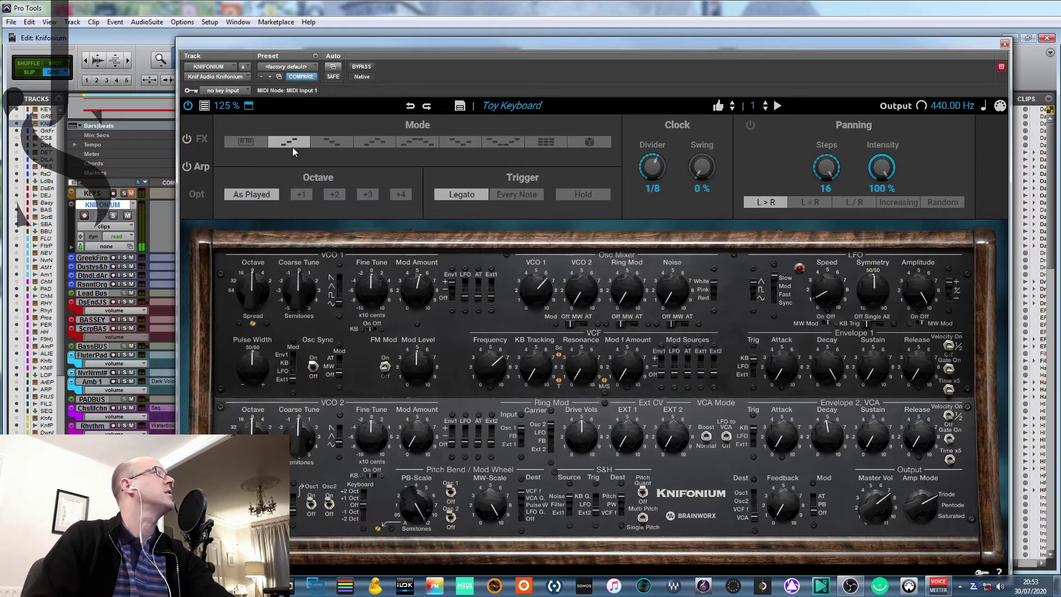
{"action": "left_click", "coordinate": [328, 145]}
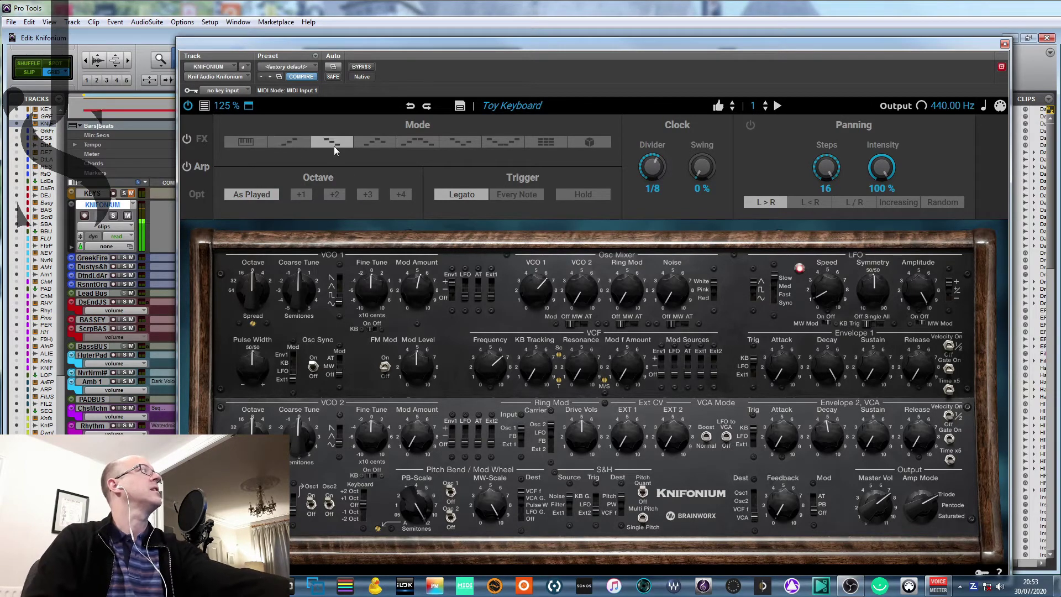
Step: Audition the arpeggiator's remaining combined up-and-down modes and return it to the ascending mode
{"action": "left_click", "coordinate": [370, 141]}
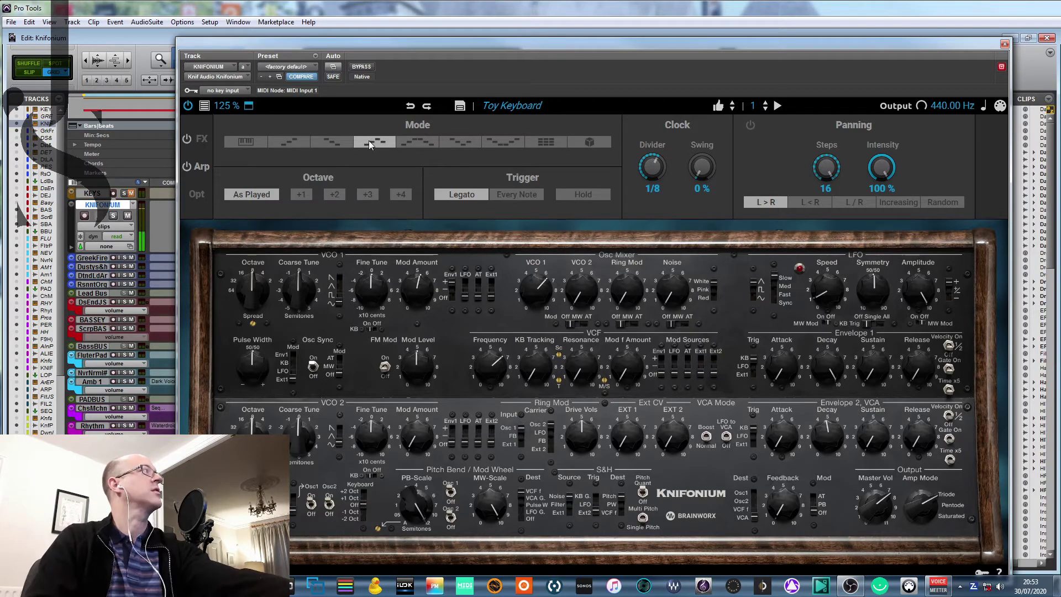
{"action": "left_click", "coordinate": [409, 146]}
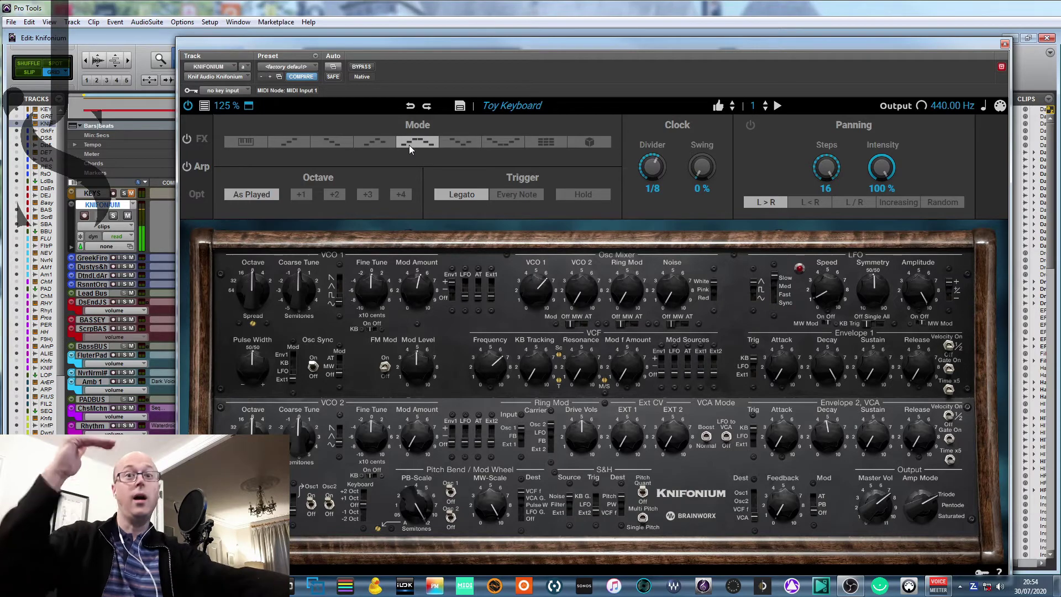
{"action": "left_click", "coordinate": [453, 144]}
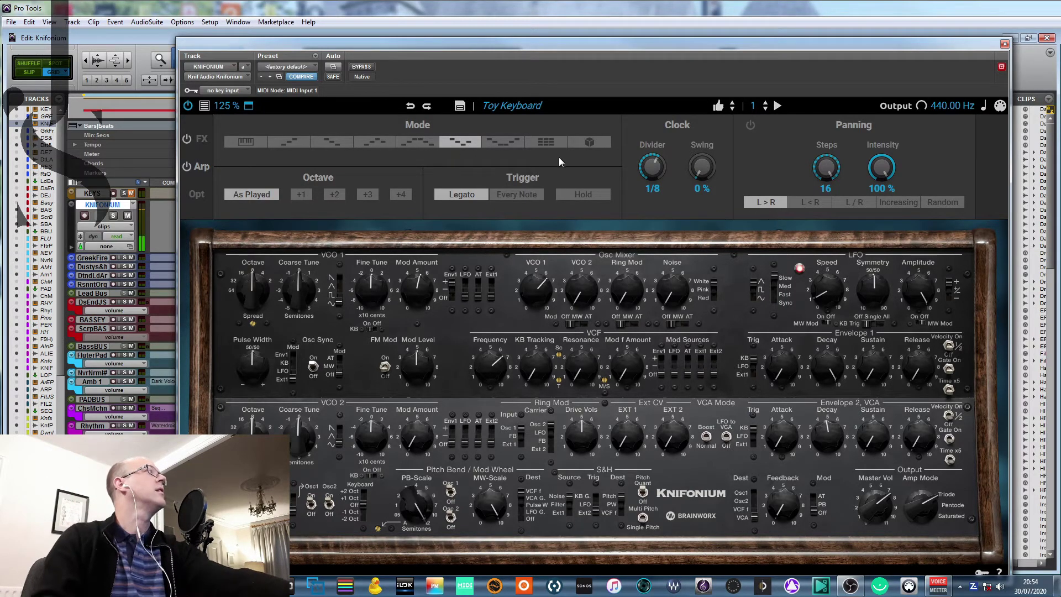
{"action": "left_click", "coordinate": [505, 141]}
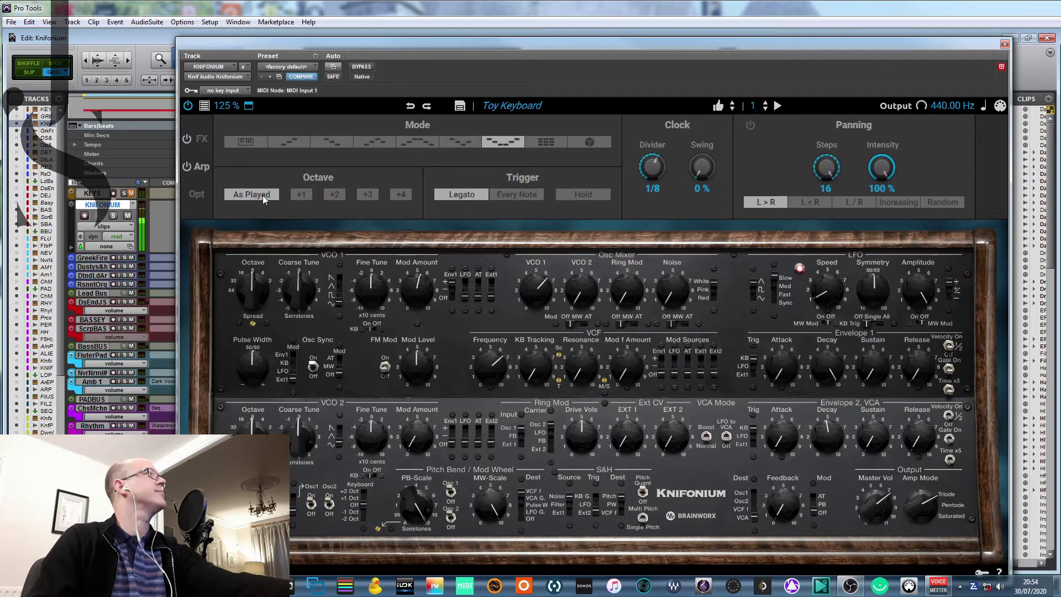
{"action": "left_click", "coordinate": [291, 141]}
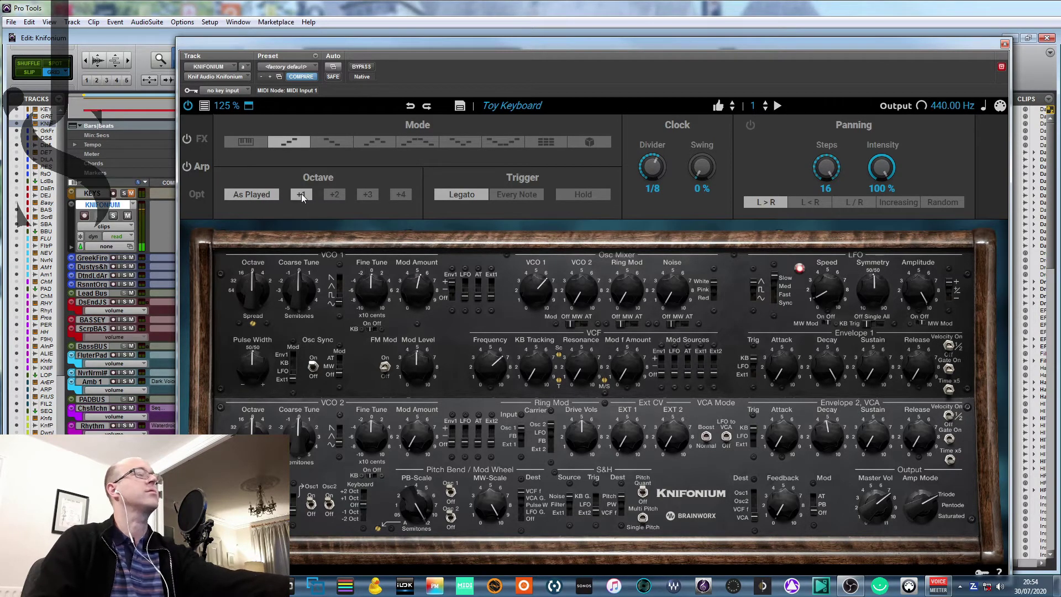
Step: Try the arpeggiator across all added octaves, set the clock divider to 1/16D, and keep only As Played and +4 enabled
{"action": "left_click", "coordinate": [335, 194]}
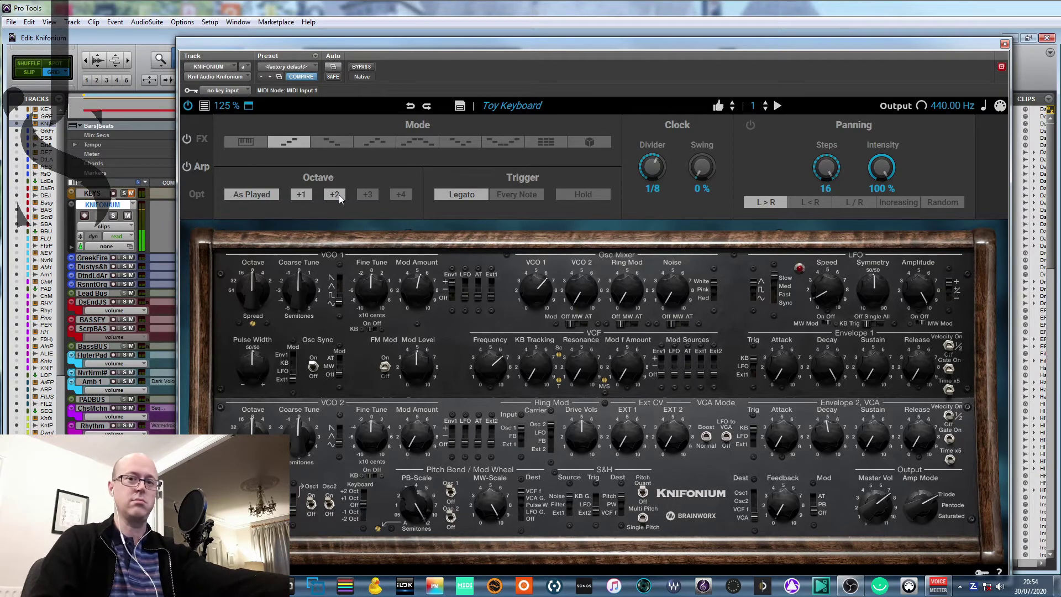
{"action": "left_click", "coordinate": [405, 193]}
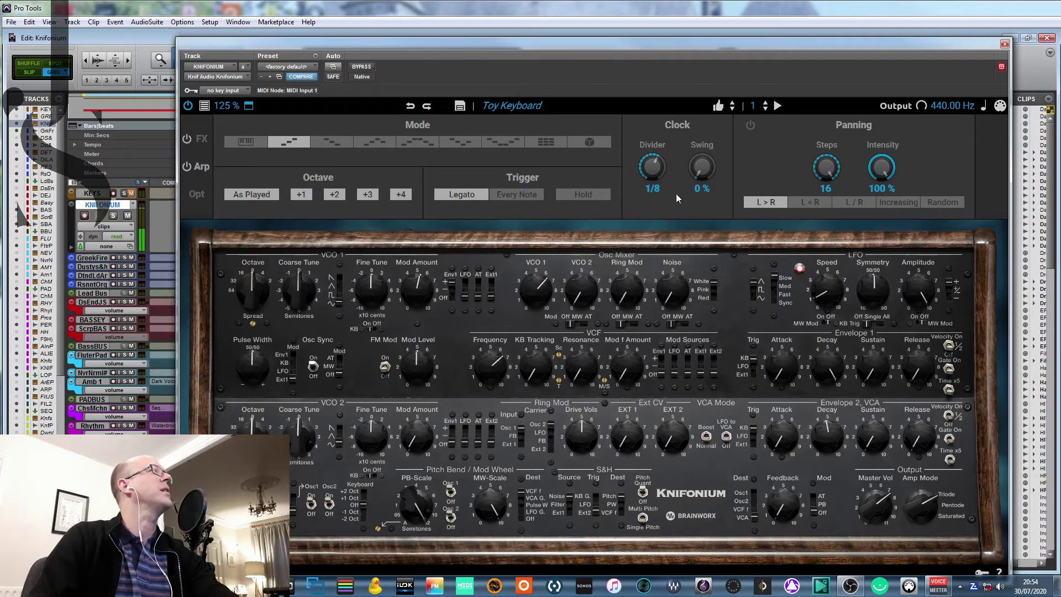
{"action": "left_click_drag", "start_coordinate": [654, 172], "coordinate": [664, 185]}
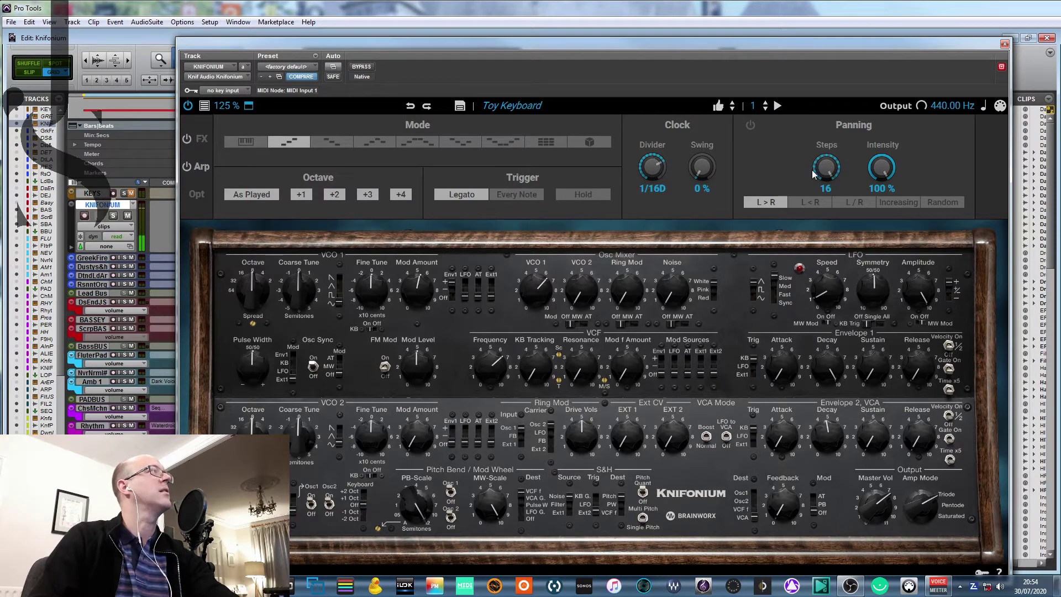
{"action": "left_click", "coordinate": [303, 196]}
{"action": "left_click", "coordinate": [334, 195]}
{"action": "left_click", "coordinate": [368, 194]}
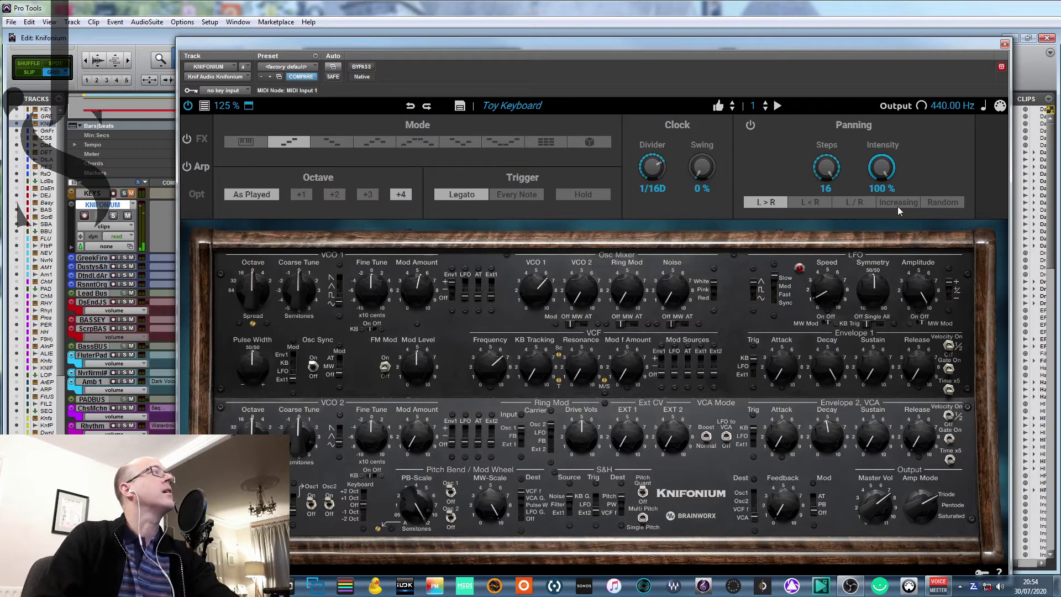
Step: Try Random arpeggiator panning, switch it to L < R with 9 steps and 51 % intensity, and set the clock divider to 1/8T
{"action": "left_click", "coordinate": [952, 207]}
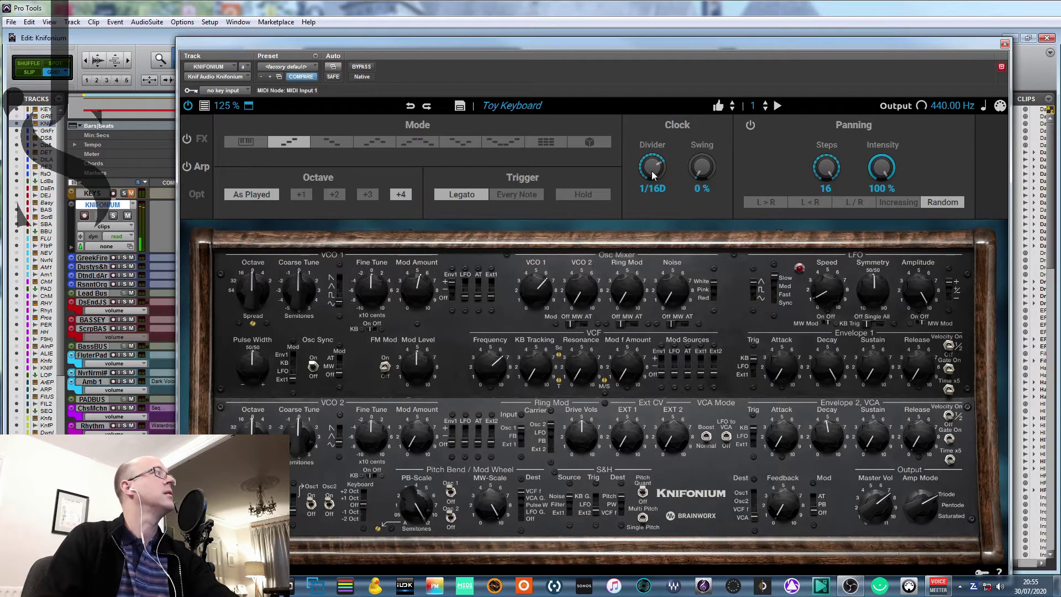
{"action": "left_click_drag", "start_coordinate": [655, 176], "coordinate": [656, 165]}
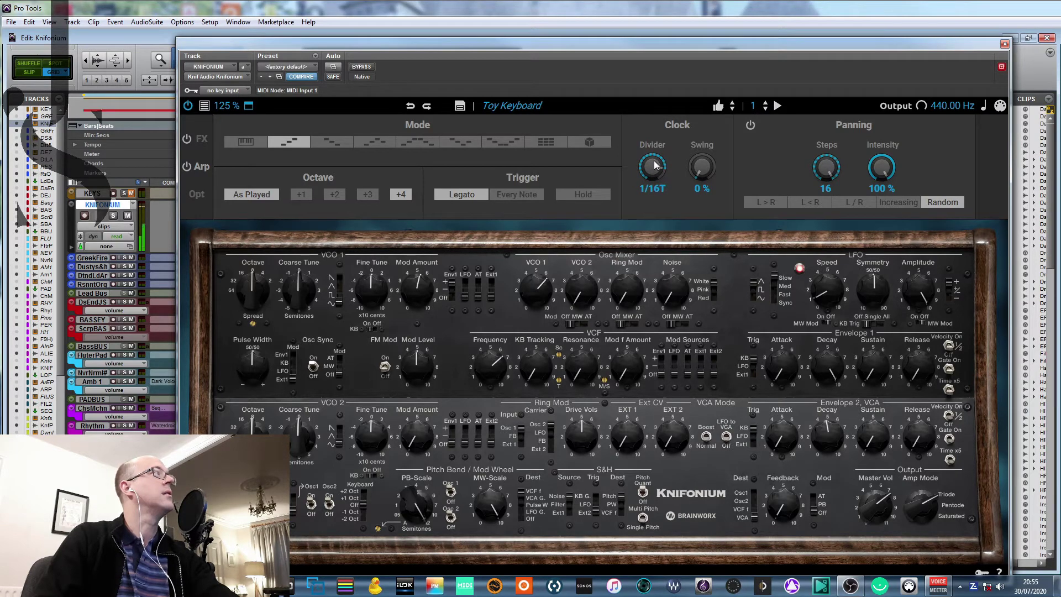
{"action": "left_click", "coordinate": [799, 201]}
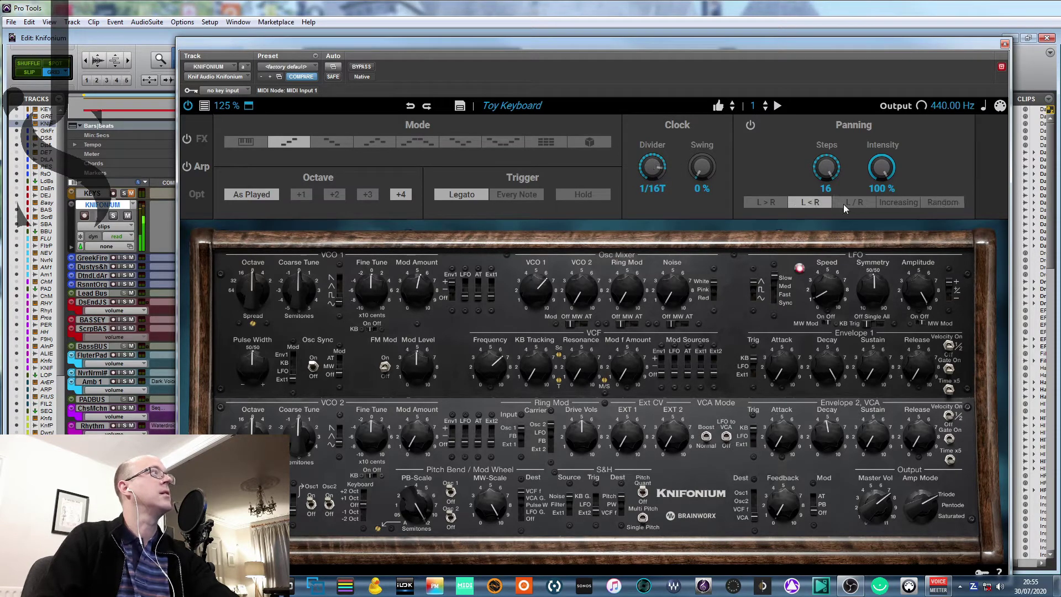
{"action": "mouse_move", "coordinate": [827, 168]}
{"action": "left_mouse_down"}
{"action": "mouse_move", "coordinate": [878, 191]}
{"action": "mouse_move", "coordinate": [873, 213]}
{"action": "mouse_move", "coordinate": [829, 180]}
{"action": "left_mouse_up"}
{"action": "left_click_drag", "start_coordinate": [653, 184], "coordinate": [654, 193]}
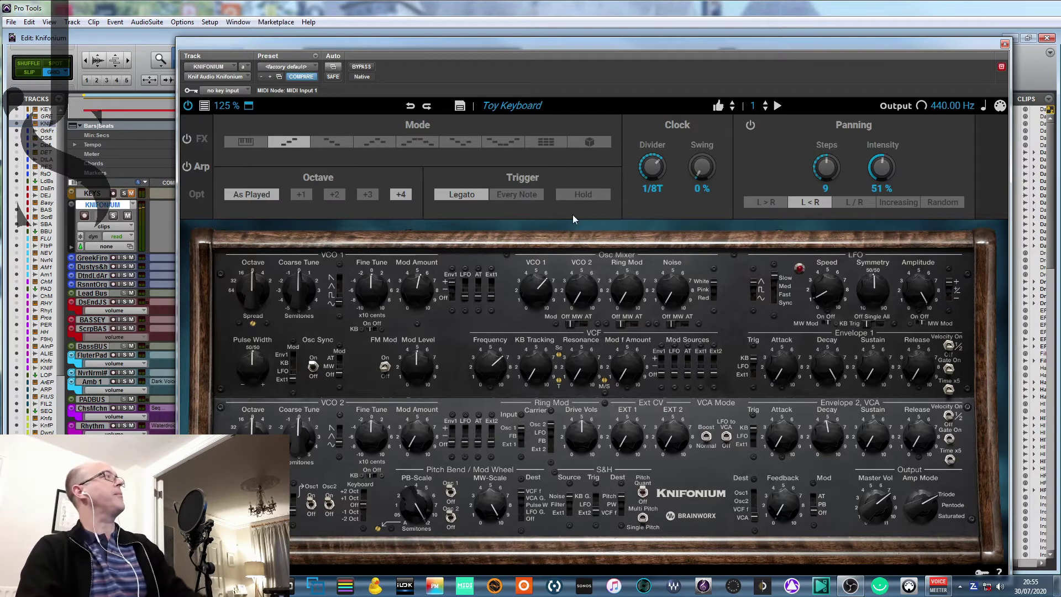
Step: Show the synth's voice handling options and raise the Toy Keyboard preset's voice count to the maximum
{"action": "left_click", "coordinate": [194, 196]}
{"action": "left_click_drag", "start_coordinate": [437, 179], "coordinate": [496, 211]}
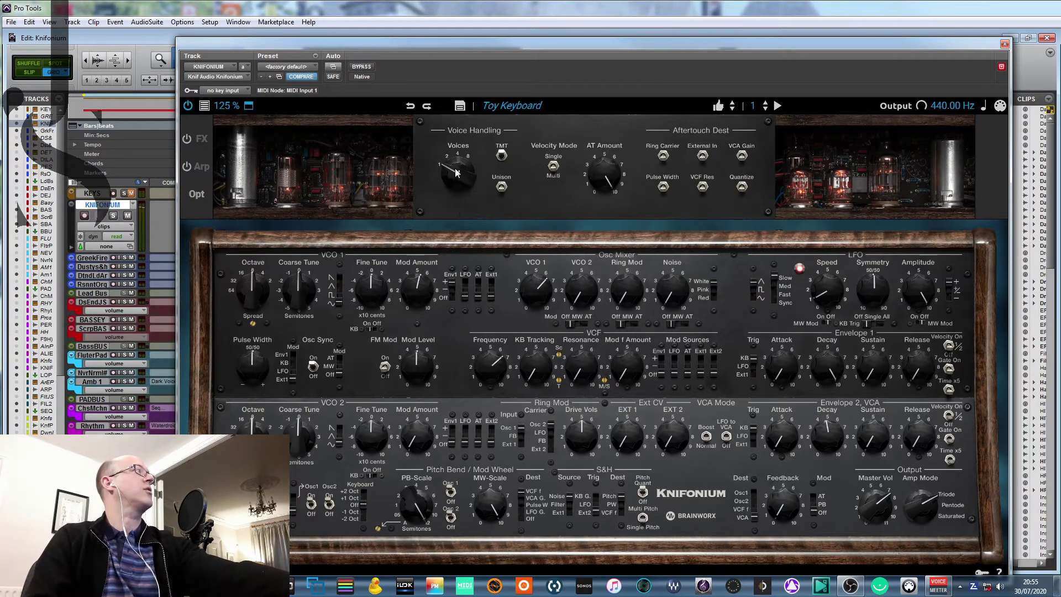
{"action": "left_click_drag", "start_coordinate": [453, 177], "coordinate": [465, 97]}
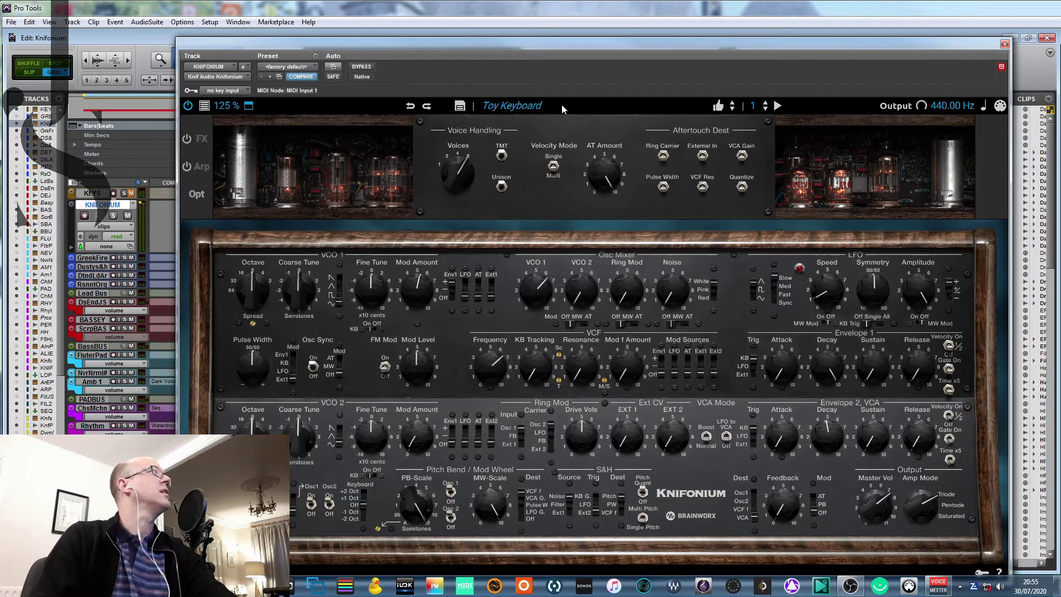
Step: Load the Synth Pad preset I Live by the C and adjust its voice handling with maximum voices and the Unison and TMT switches
{"action": "left_click", "coordinate": [616, 110]}
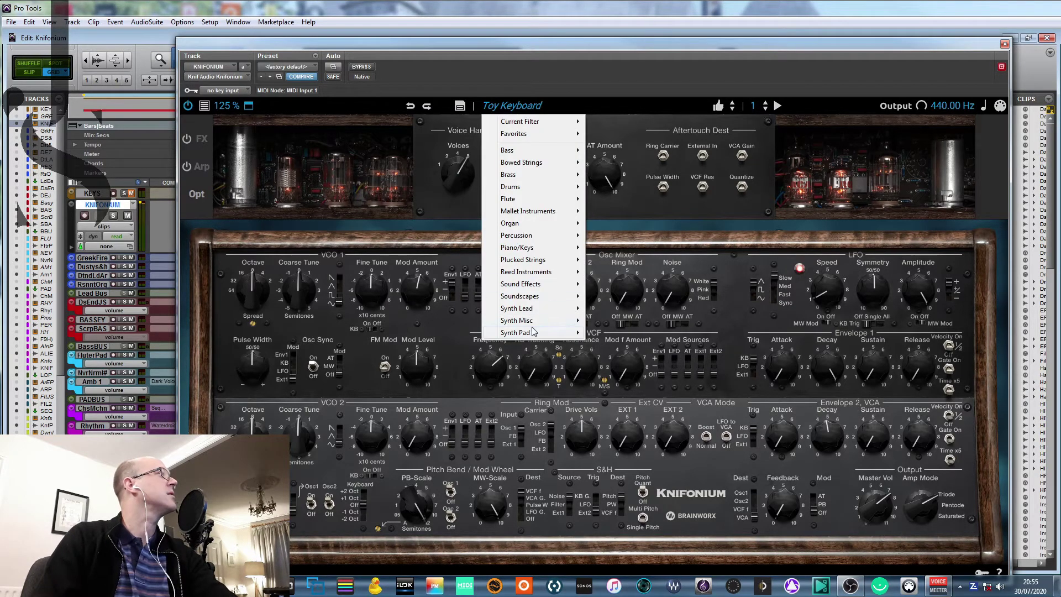
{"action": "mouse_move", "coordinate": [534, 334]}
{"action": "left_click", "coordinate": [644, 335]}
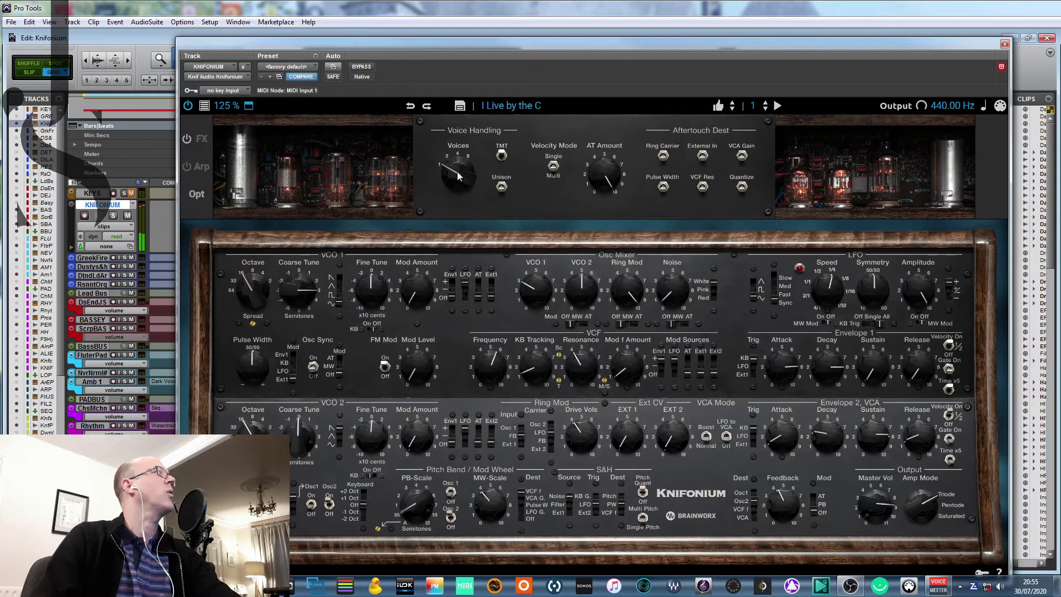
{"action": "left_click_drag", "start_coordinate": [460, 177], "coordinate": [458, 177]}
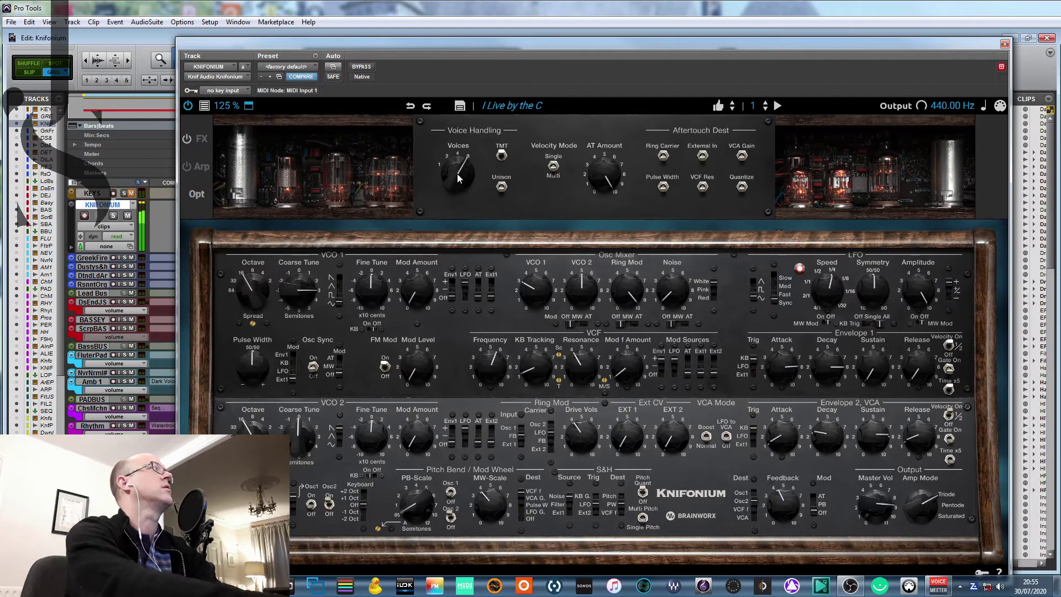
{"action": "left_click", "coordinate": [504, 189]}
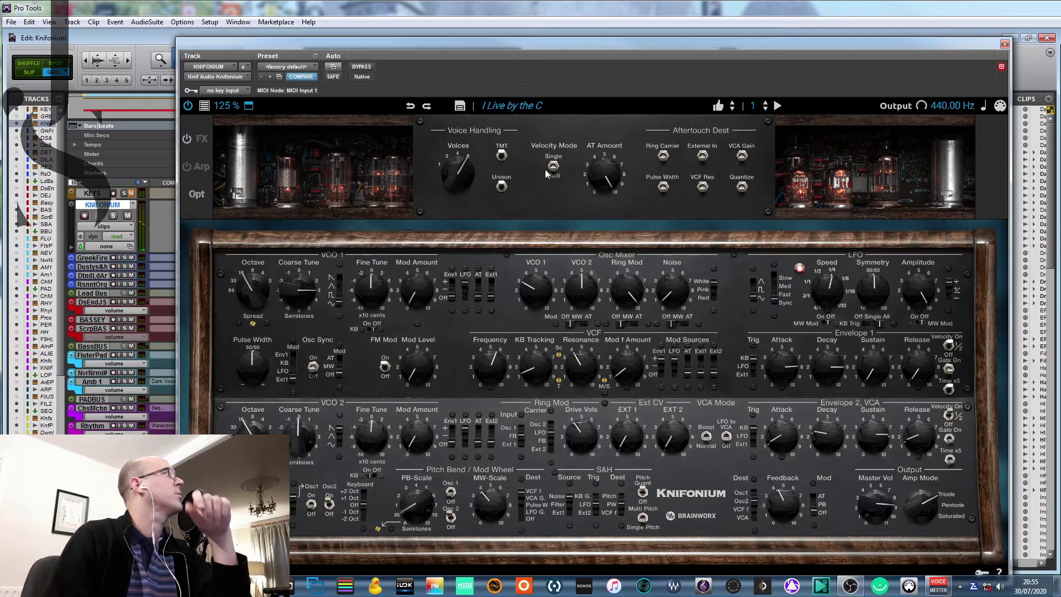
{"action": "left_click", "coordinate": [503, 155]}
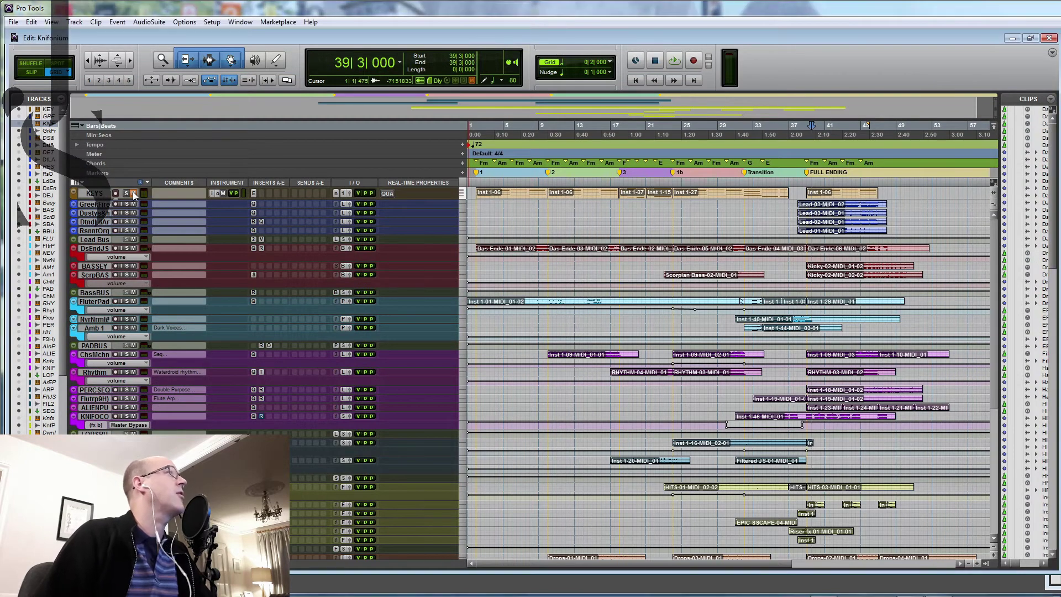
Step: Solo the KEYS track in the Pro Tools session and play it from bar 2, stopping playback after a few bars
{"action": "left_click", "coordinate": [127, 193]}
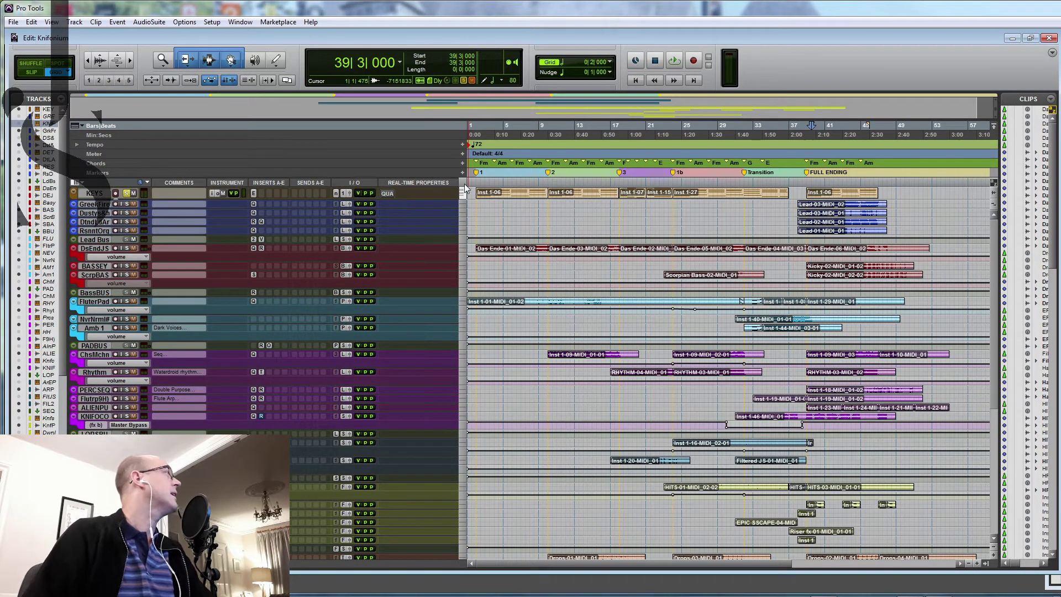
{"action": "left_click", "coordinate": [473, 229]}
{"action": "key", "text": "space"}
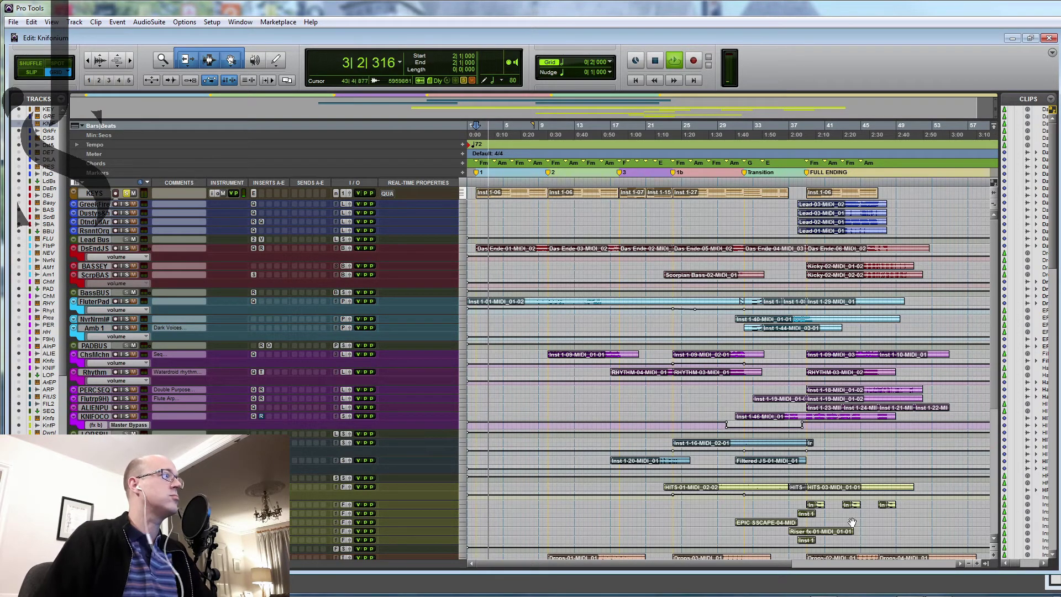
{"action": "mouse_move", "coordinate": [939, 586]}
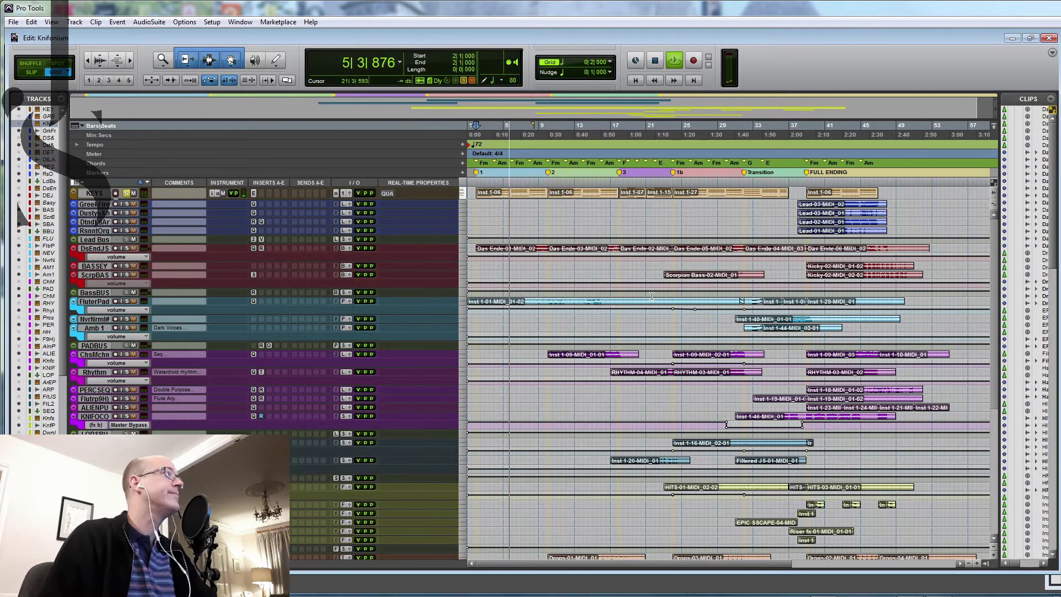
{"action": "left_click", "coordinate": [126, 194]}
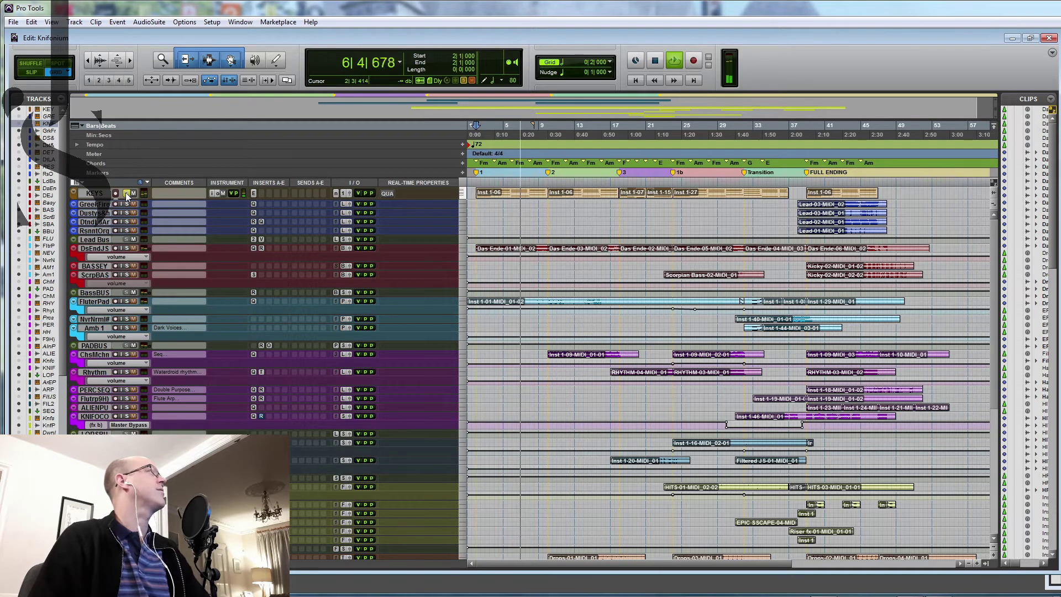
{"action": "left_click", "coordinate": [127, 194]}
{"action": "key", "text": "space"}
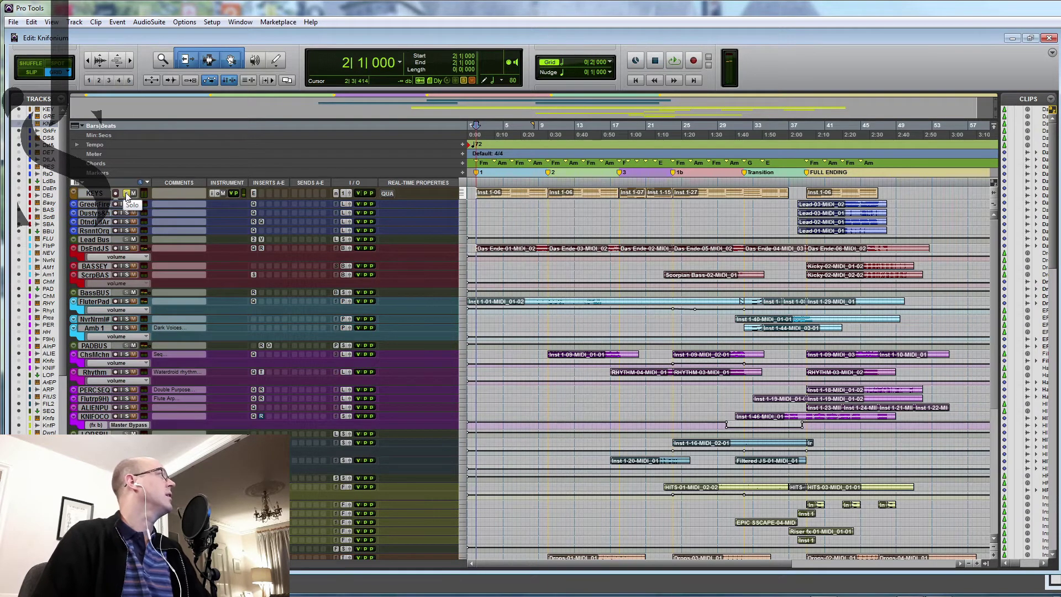
Step: Show and activate the hidden FLUTTER PAD track and open its Knifonium plugin
{"action": "left_click", "coordinate": [94, 193]}
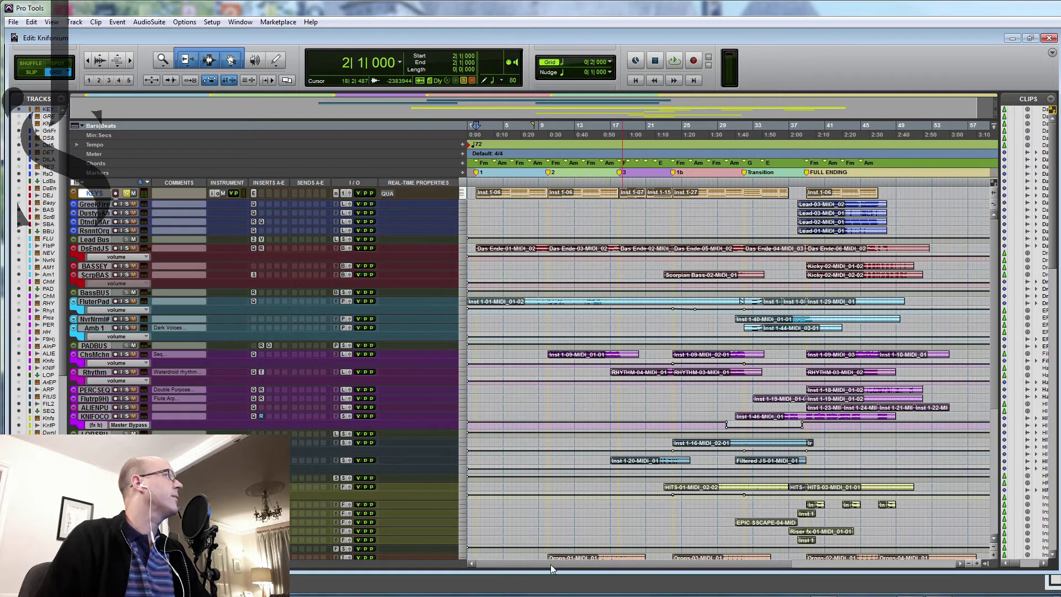
{"action": "left_click", "coordinate": [94, 302]}
{"action": "right_click", "coordinate": [45, 238]}
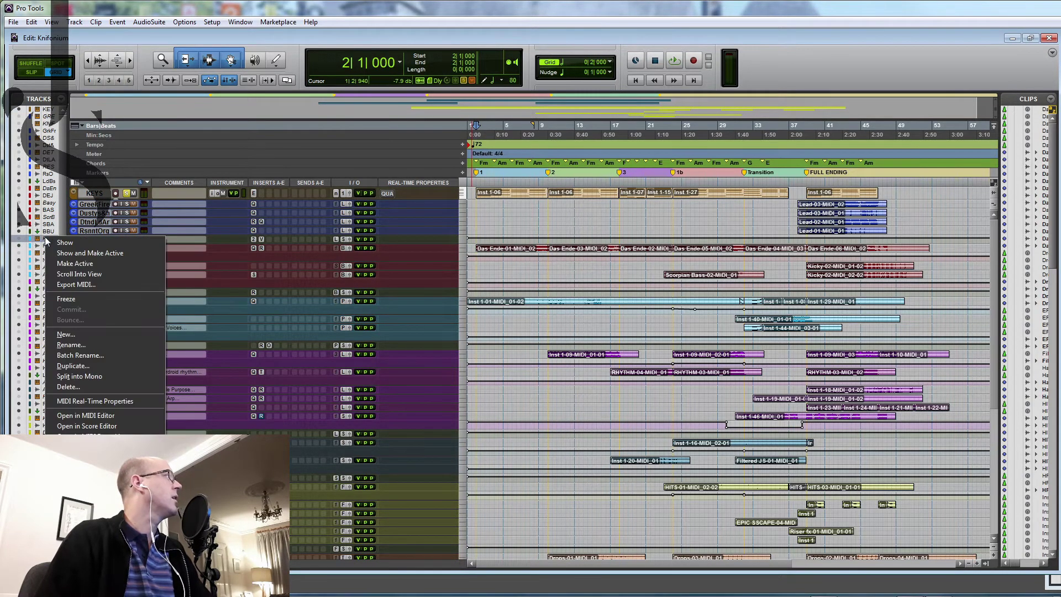
{"action": "left_click", "coordinate": [75, 253]}
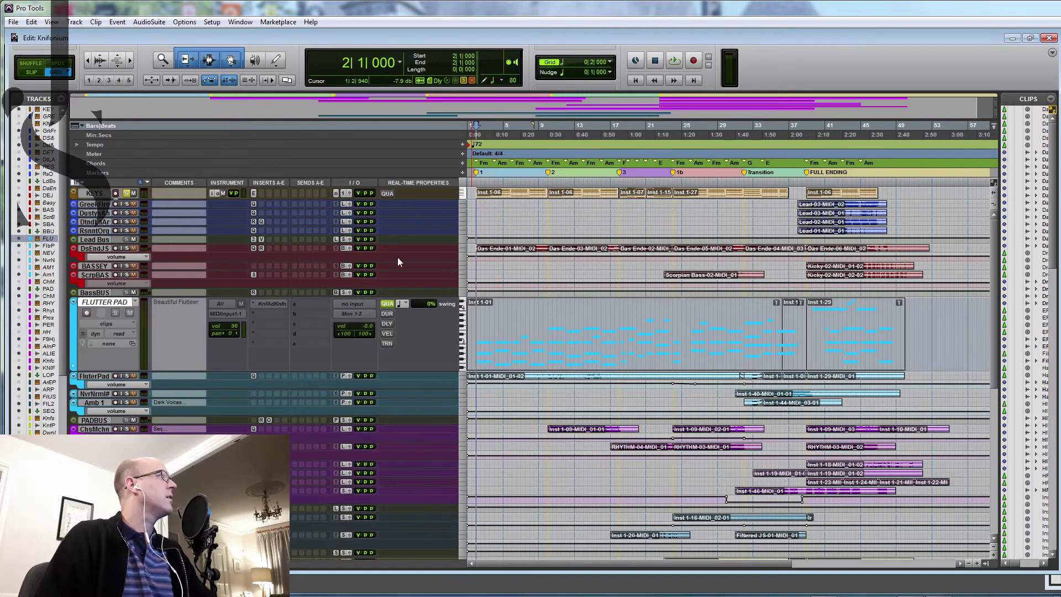
{"action": "left_click", "coordinate": [270, 304]}
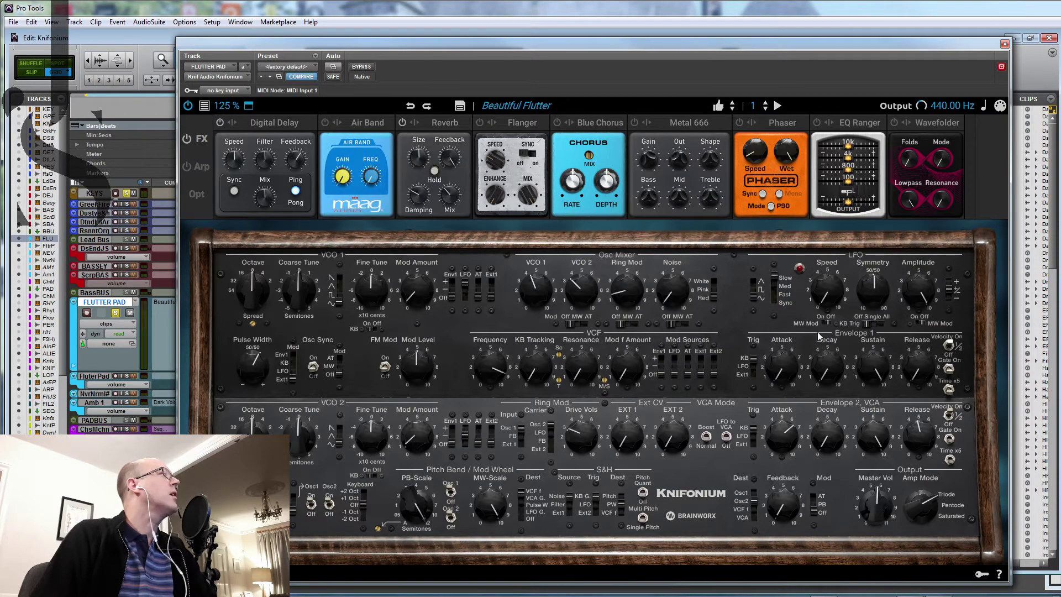
Step: Scale the Knifonium window to 75 %, move it clear of the track controls, and play back the FLUTTER PAD track from bar 2
{"action": "left_click", "coordinate": [225, 106]}
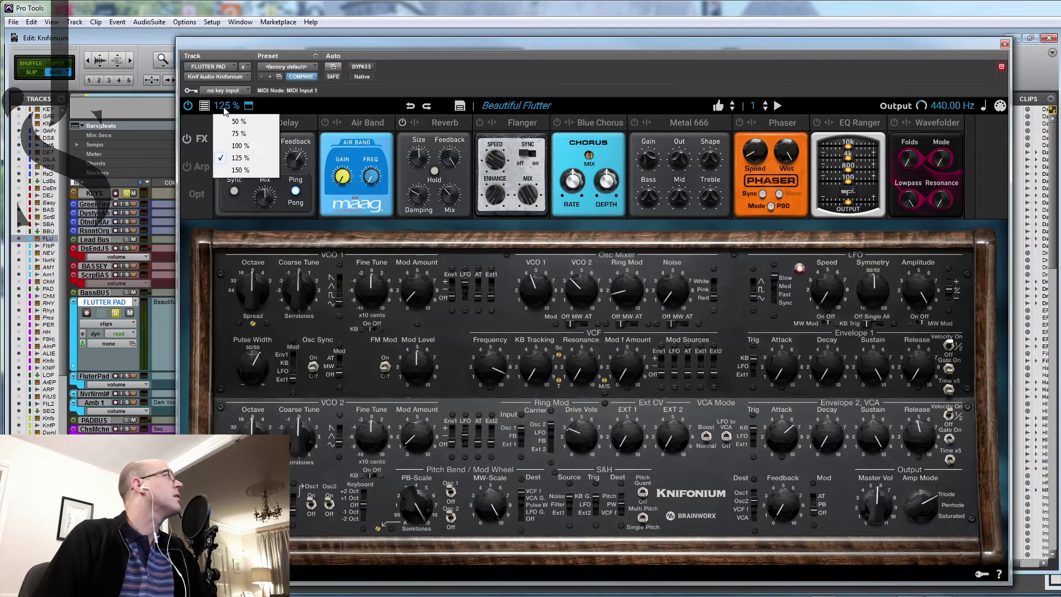
{"action": "left_click", "coordinate": [239, 133]}
{"action": "left_click_drag", "start_coordinate": [432, 44], "coordinate": [205, 19]}
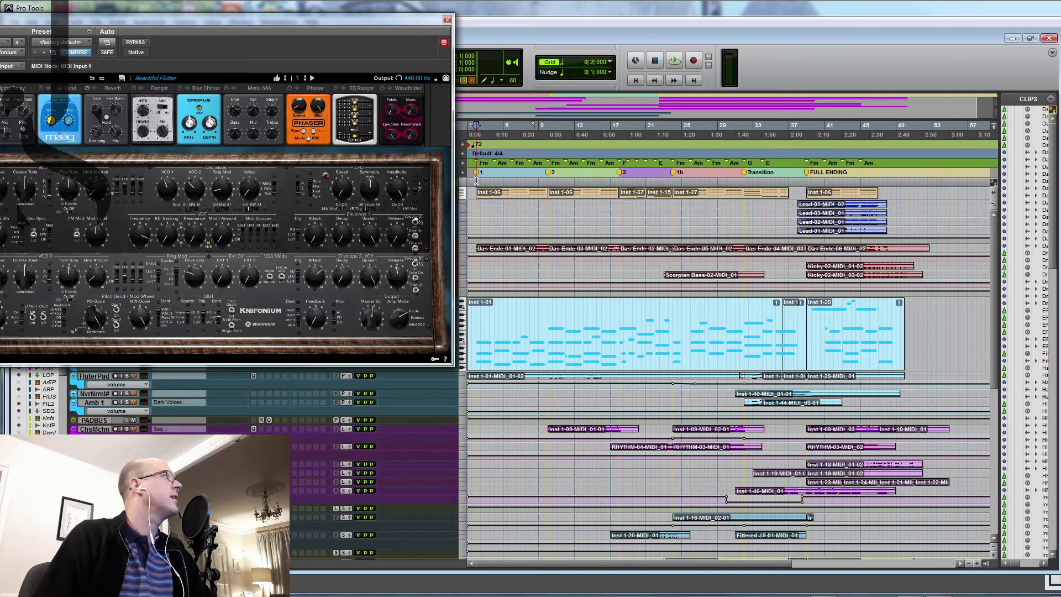
{"action": "key", "text": "space"}
{"action": "left_click_drag", "start_coordinate": [325, 28], "coordinate": [780, 81]}
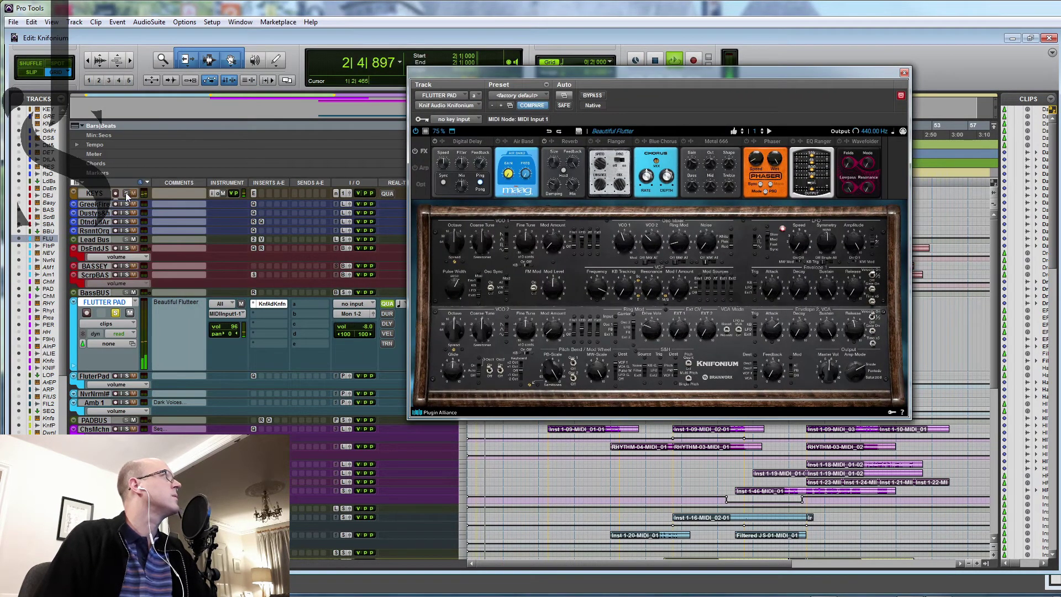
{"action": "left_click_drag", "start_coordinate": [572, 74], "coordinate": [793, 51]}
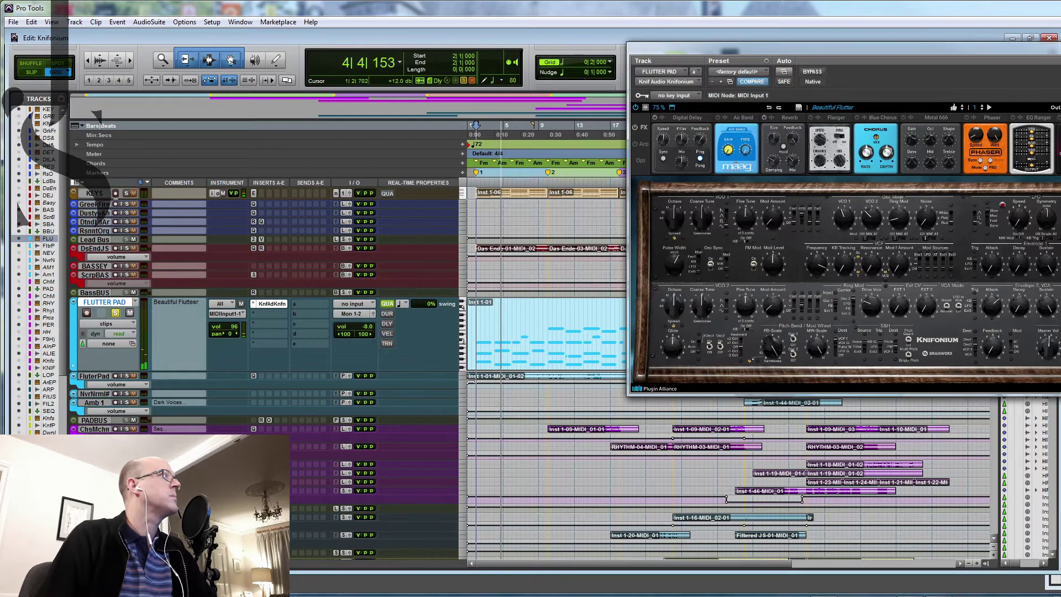
{"action": "key", "text": "space"}
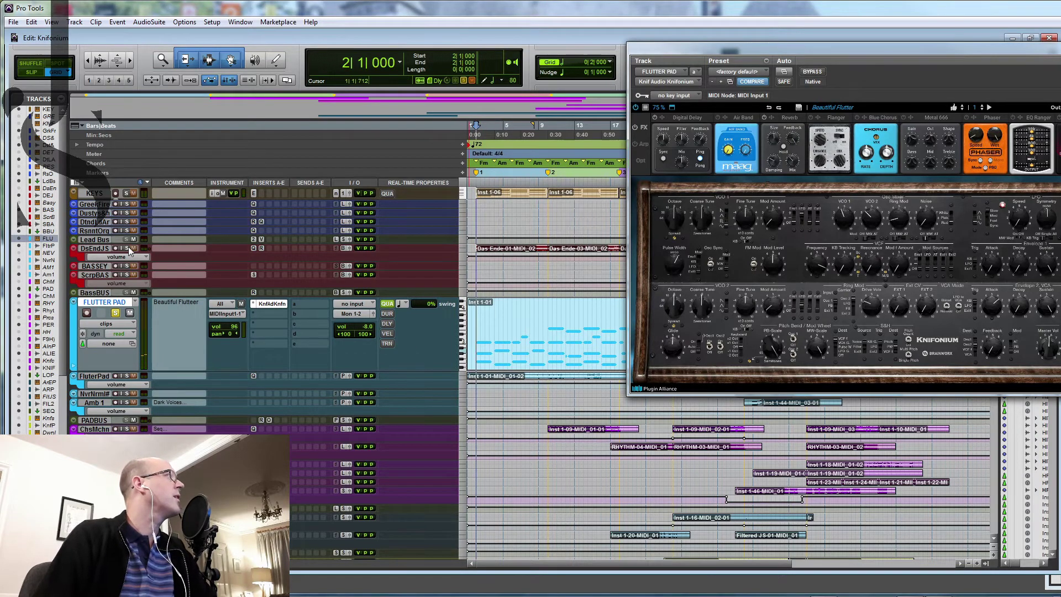
Step: Show and activate the hidden Das Ende track and open its Knifonium plugin
{"action": "left_click", "coordinate": [99, 250]}
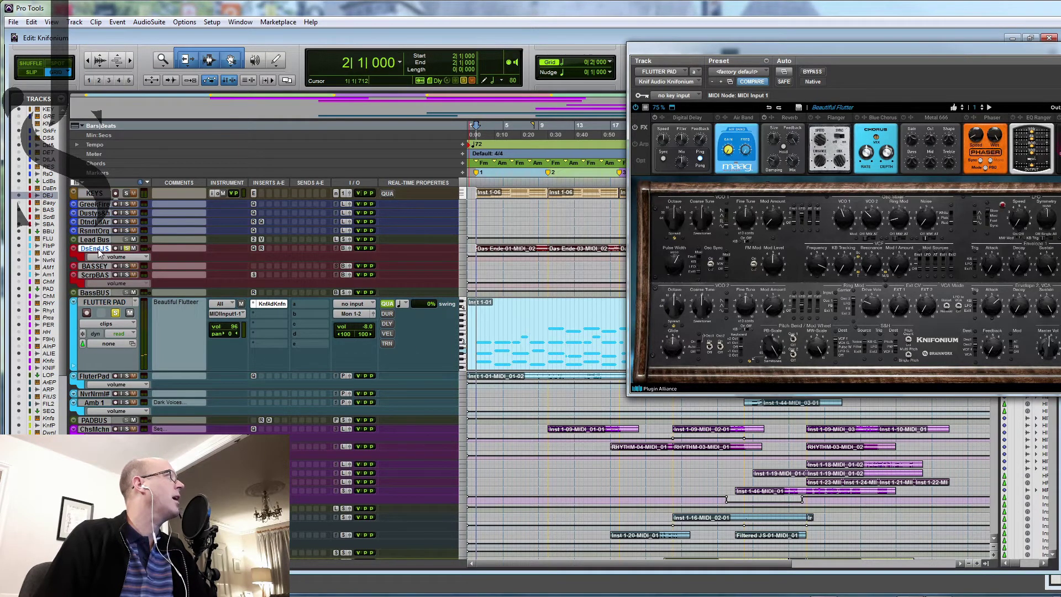
{"action": "left_click", "coordinate": [53, 188]}
{"action": "right_click", "coordinate": [59, 186]}
{"action": "left_click", "coordinate": [71, 205]}
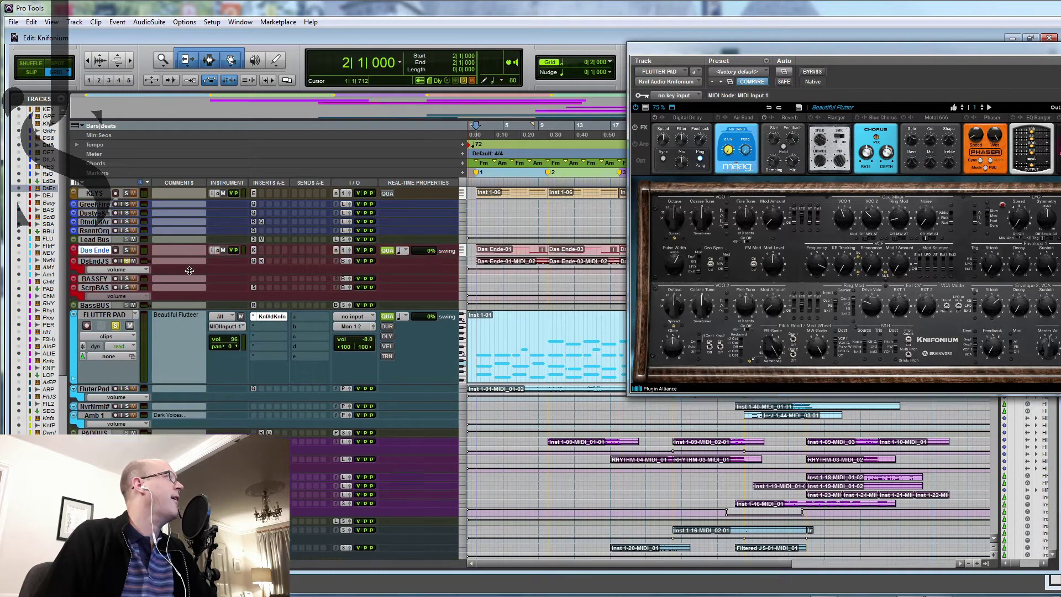
{"action": "left_click", "coordinate": [272, 251]}
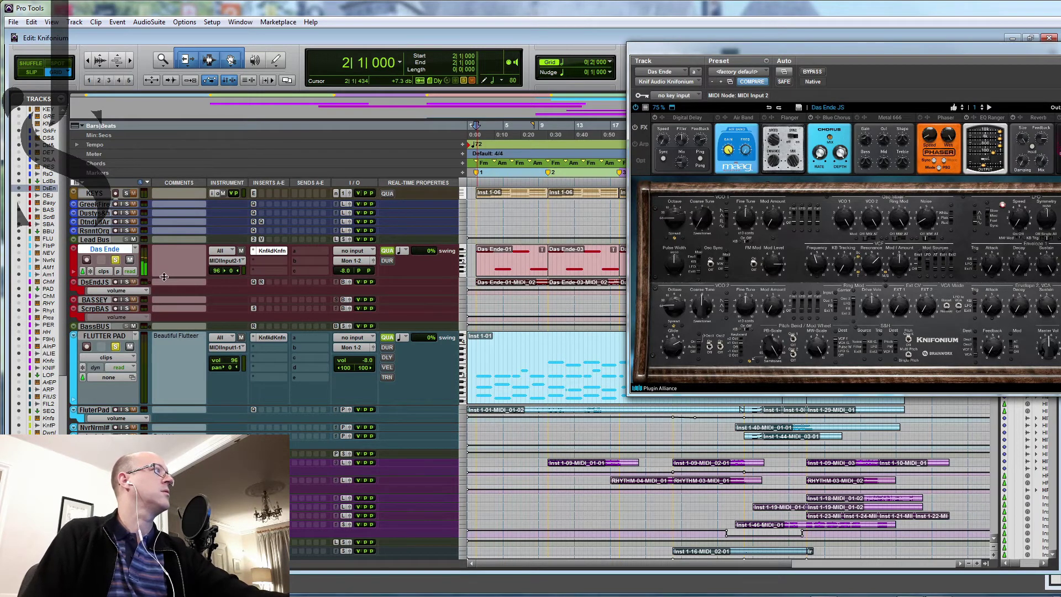
Step: Enlarge the Das Ende track's Knifonium window to 125 %, move it fully into view, and examine the Glide control
{"action": "left_click_drag", "start_coordinate": [774, 44], "coordinate": [583, 57]}
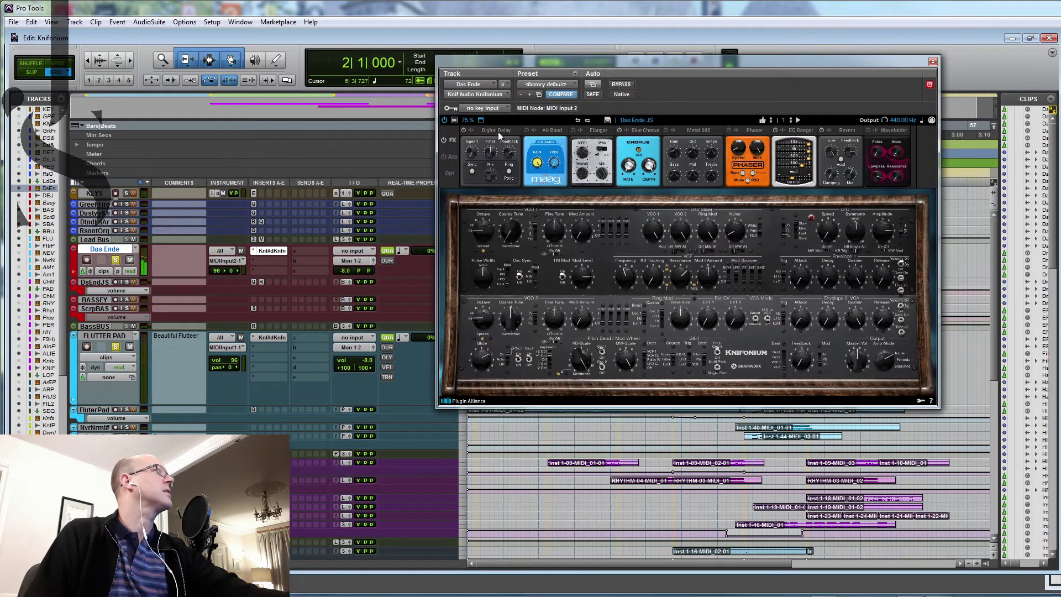
{"action": "left_click", "coordinate": [467, 120]}
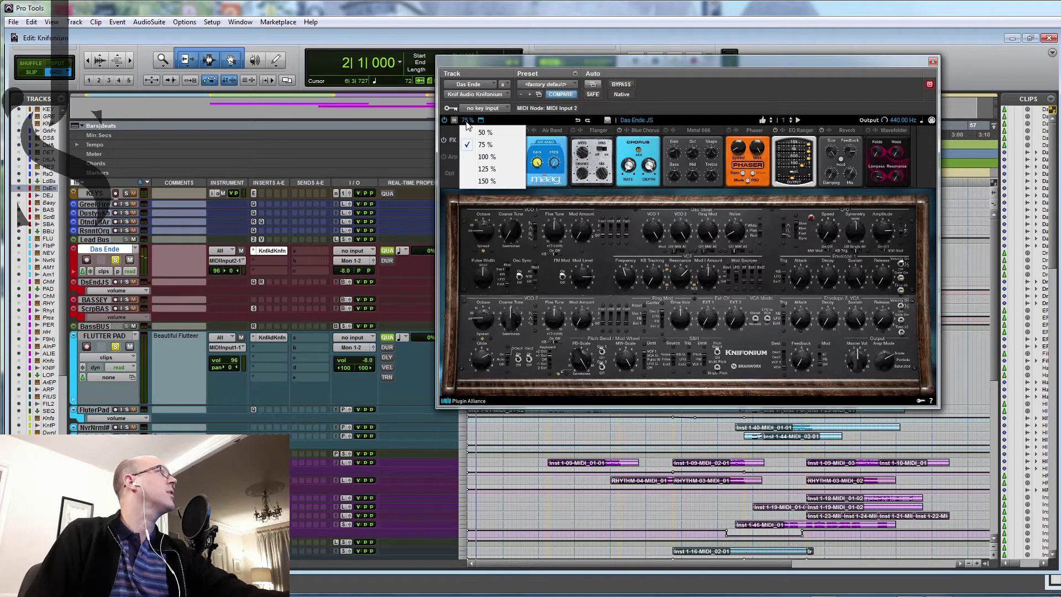
{"action": "left_click", "coordinate": [484, 170]}
{"action": "left_click_drag", "start_coordinate": [637, 66], "coordinate": [413, 11]}
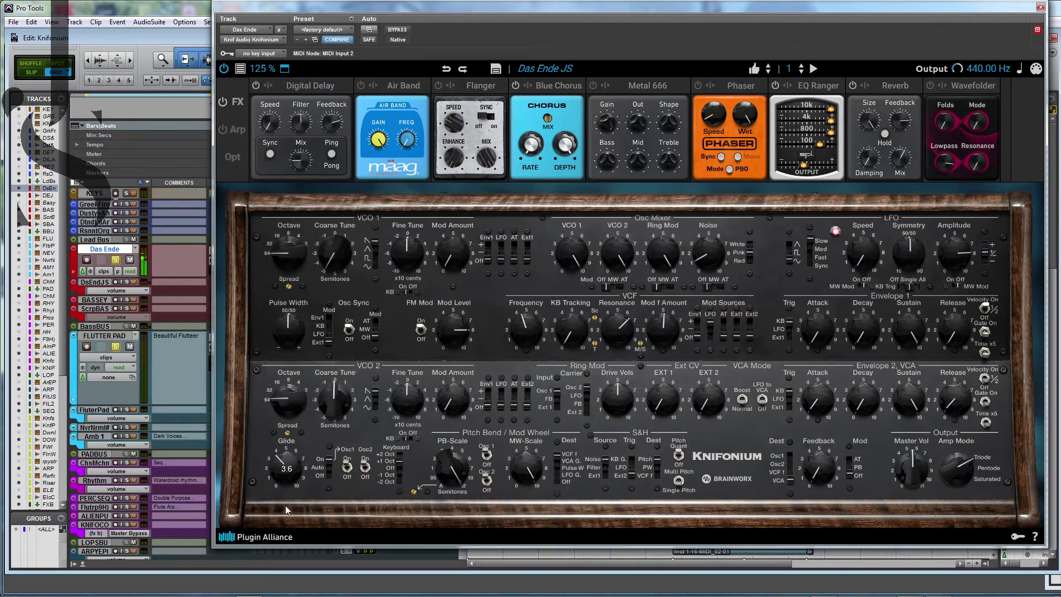
{"action": "left_click_drag", "start_coordinate": [287, 523], "coordinate": [288, 495]}
Step: Scale the Knifonium window back to 75 % and move it clear of the track controls
{"action": "left_click", "coordinate": [260, 69]}
{"action": "left_click", "coordinate": [279, 95]}
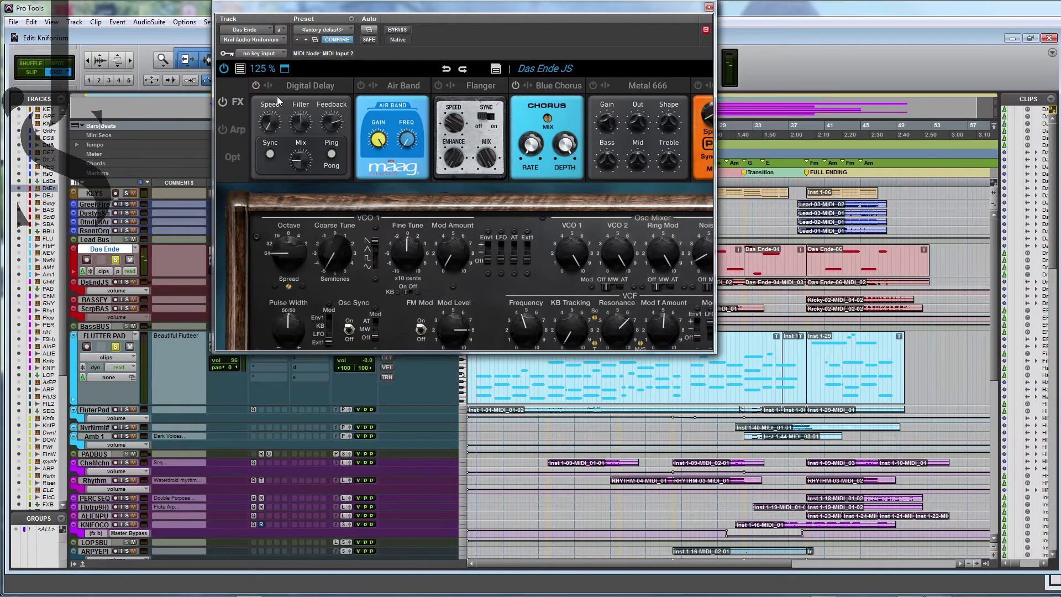
{"action": "left_click_drag", "start_coordinate": [381, 10], "coordinate": [972, 62]}
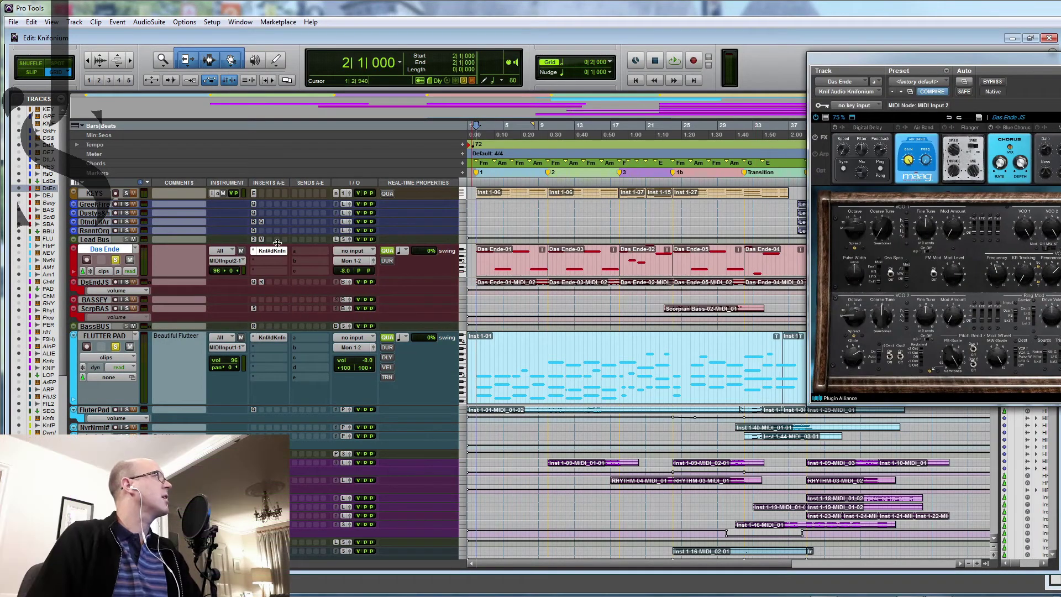
Step: Play the Das Ende and FLUTTER PAD tracks from bar 2, move the future city image out of the way, and stop playback
{"action": "key", "text": "space"}
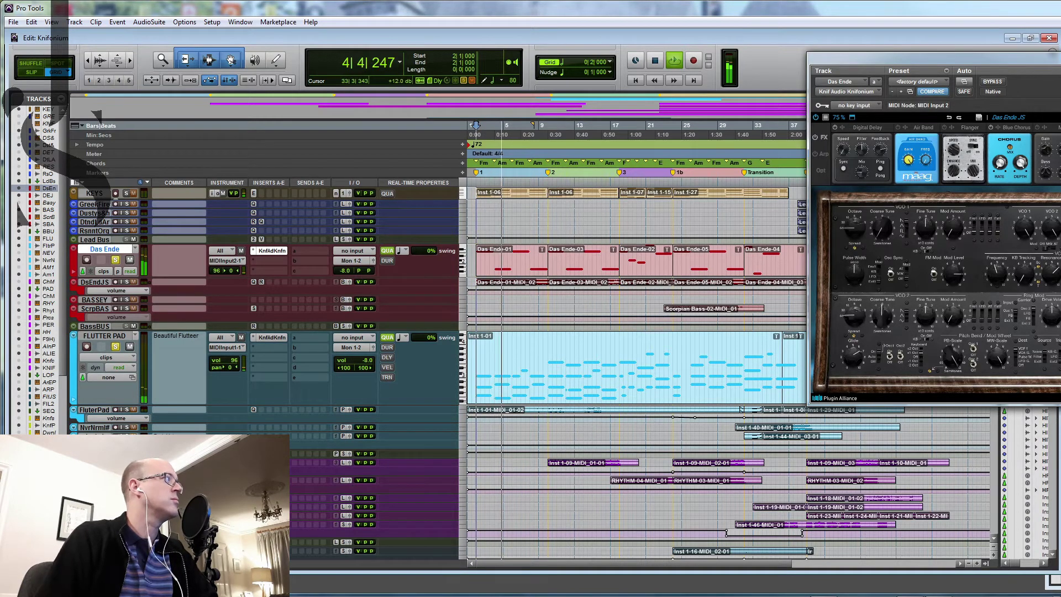
{"action": "mouse_move", "coordinate": [826, 592]}
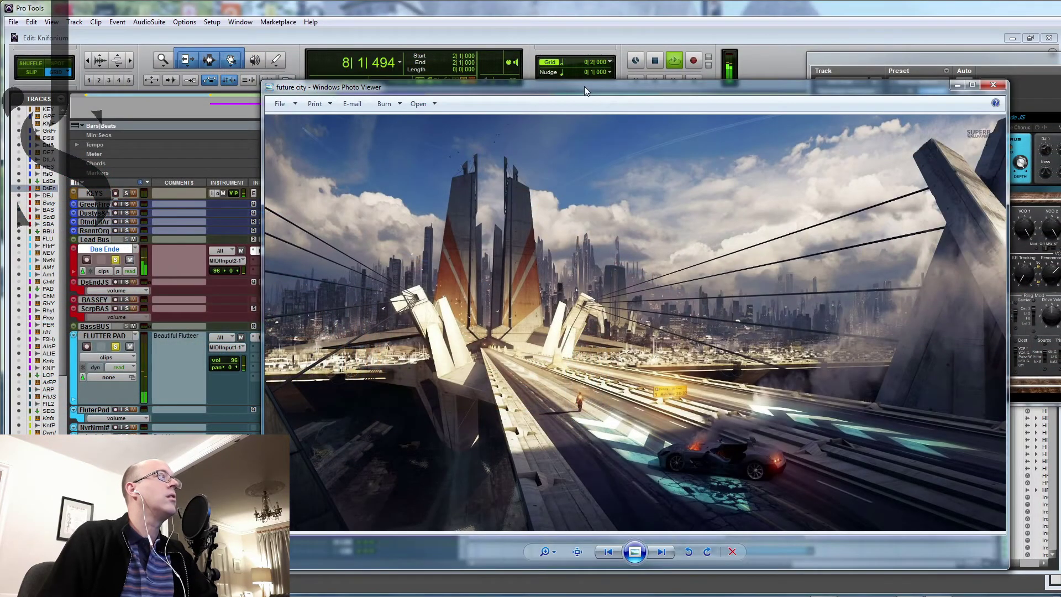
{"action": "left_click_drag", "start_coordinate": [585, 86], "coordinate": [1060, 99]}
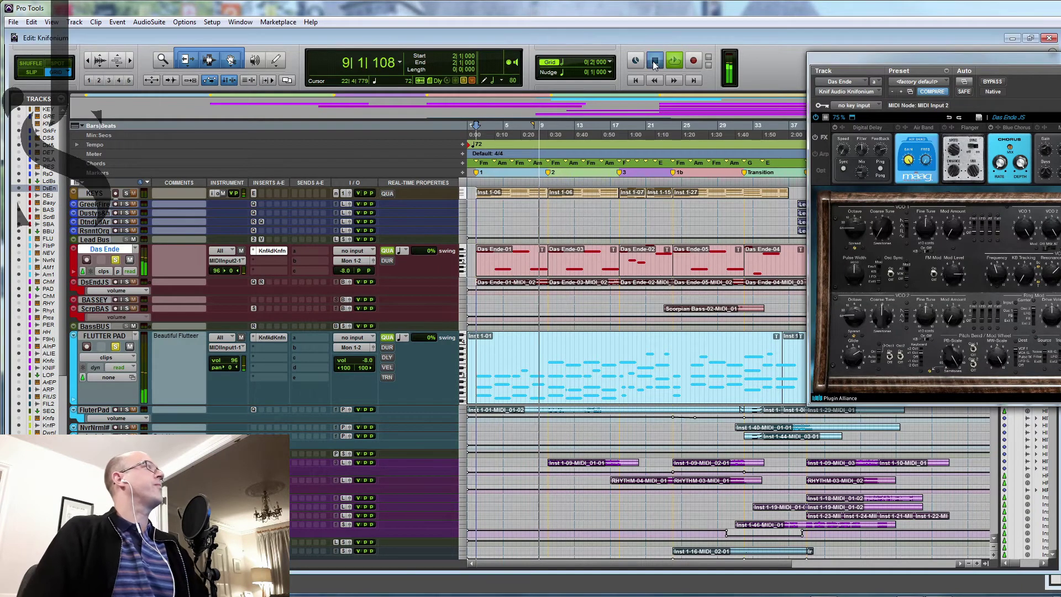
{"action": "key", "text": "space"}
Step: Show and activate the hidden Chaos Machine instrument track and view its Knifonium plugin, moving the window clear of the timeline
{"action": "right_click", "coordinate": [45, 291]}
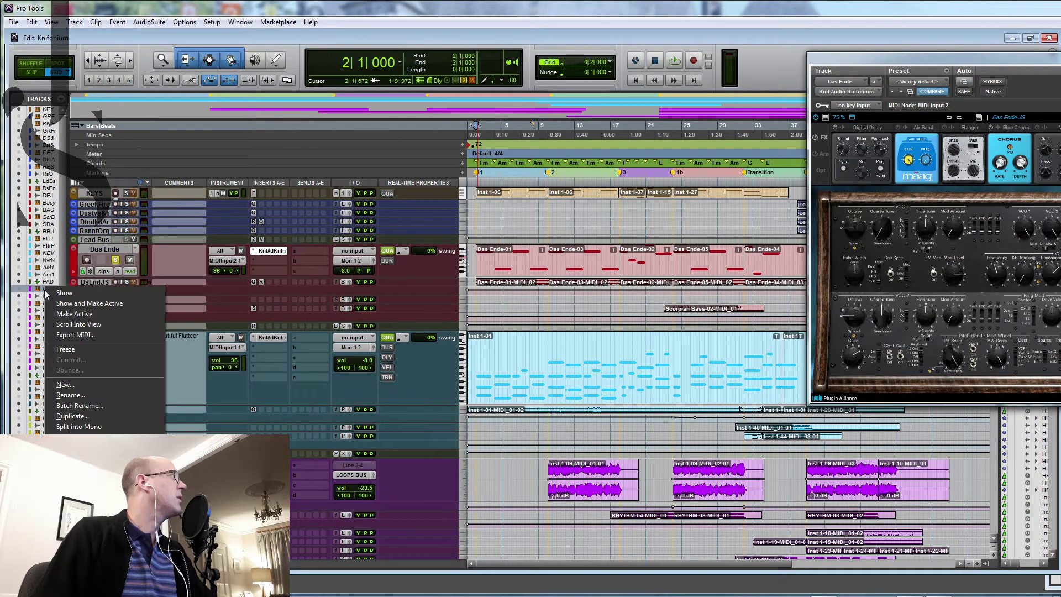
{"action": "left_click", "coordinate": [72, 305]}
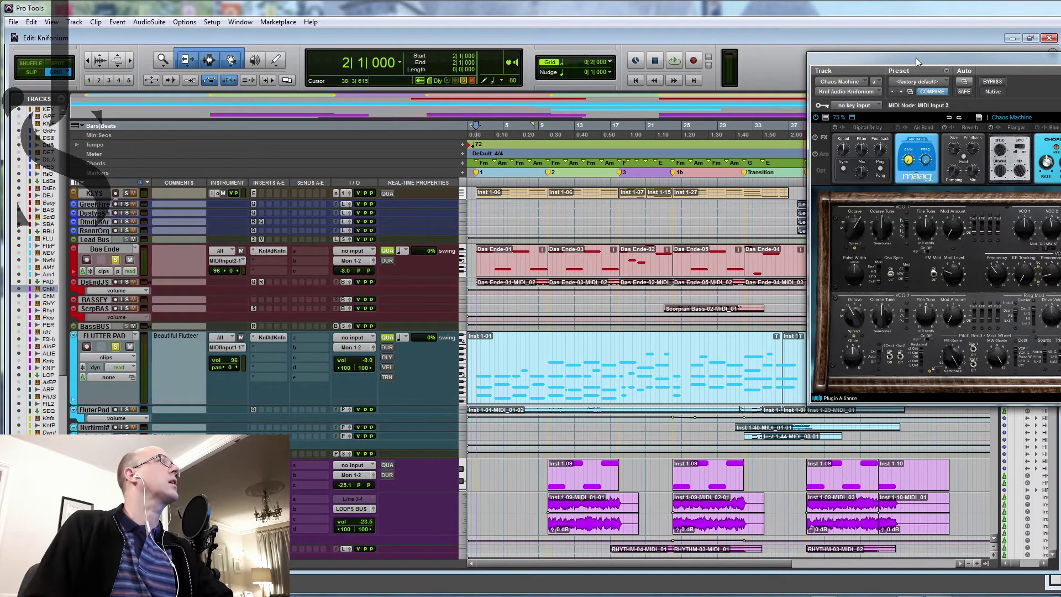
{"action": "left_click_drag", "start_coordinate": [916, 58], "coordinate": [621, 61]}
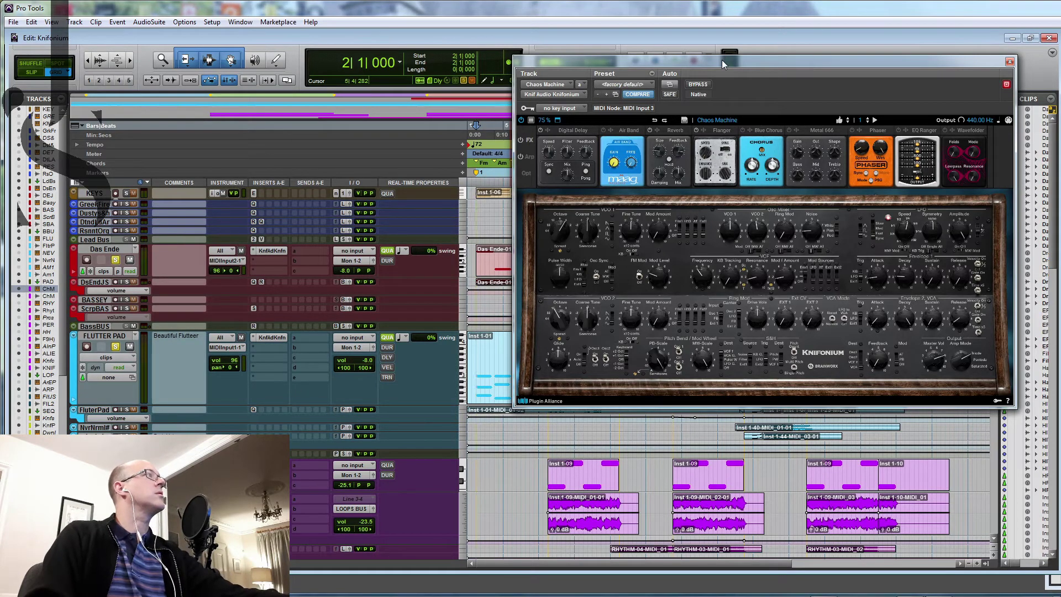
{"action": "left_click_drag", "start_coordinate": [723, 64], "coordinate": [1007, 73]}
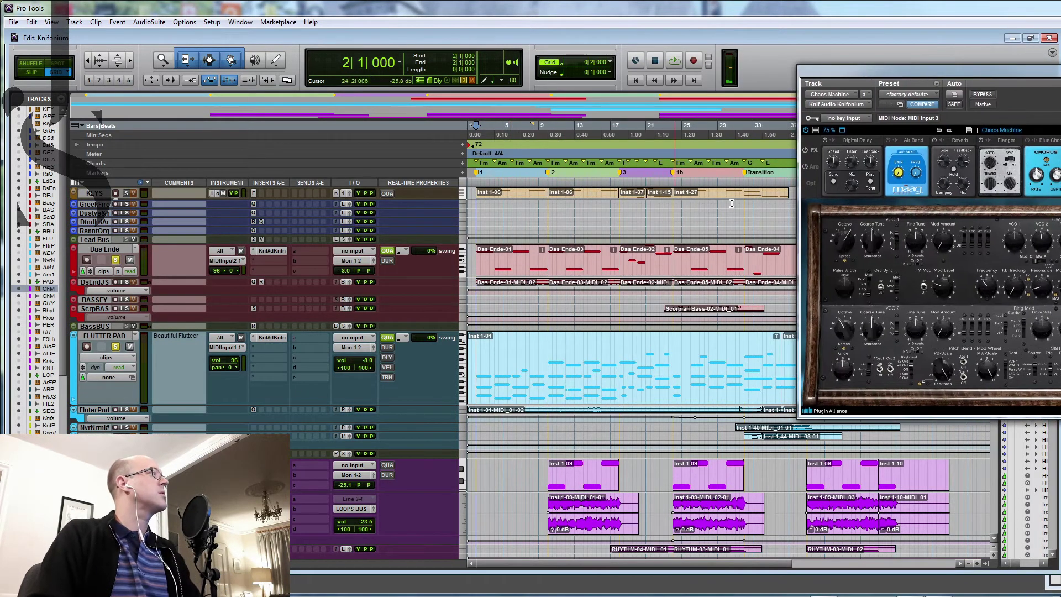
Step: Play the Chaos Machine part from bar 10, stop after a few bars, and close the plugin window
{"action": "left_click", "coordinate": [551, 177]}
{"action": "key", "text": "space"}
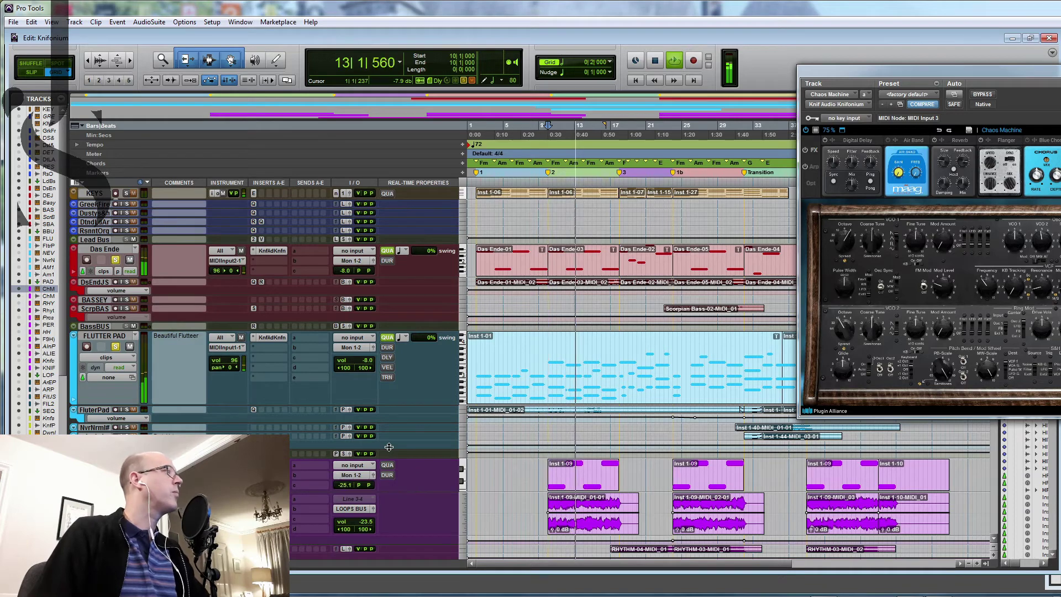
{"action": "key", "text": "space"}
{"action": "key", "text": "ctrl+w"}
Step: Bring the RHYTHM instrument track into view and open its Knifonium plugin, moving the window off the RHYTHM clips
{"action": "scroll", "coordinate": [389, 447], "scroll_direction": "down", "scroll_amount": 2}
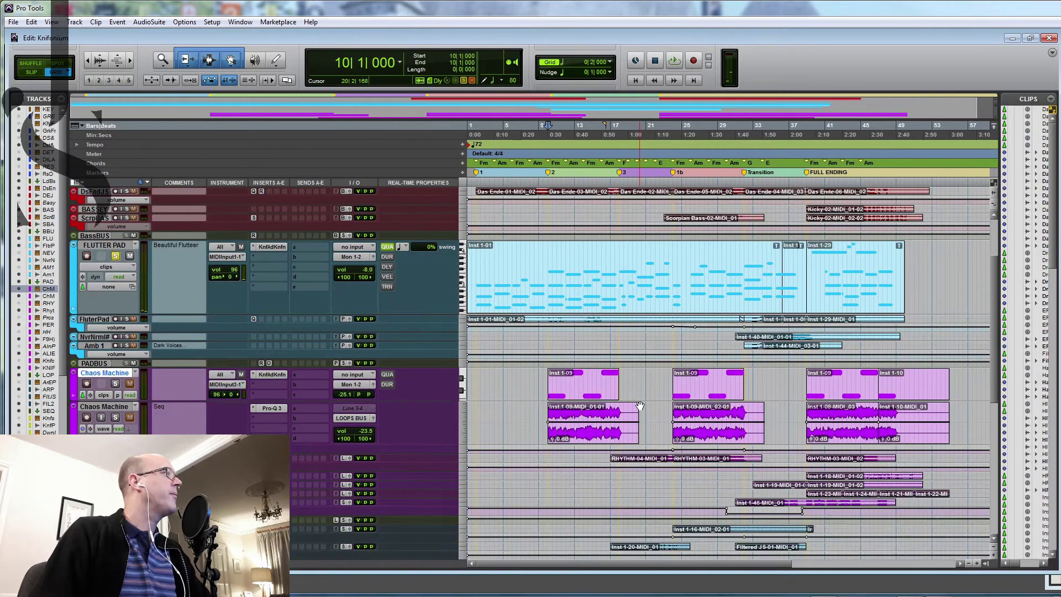
{"action": "key", "text": "super+Up"}
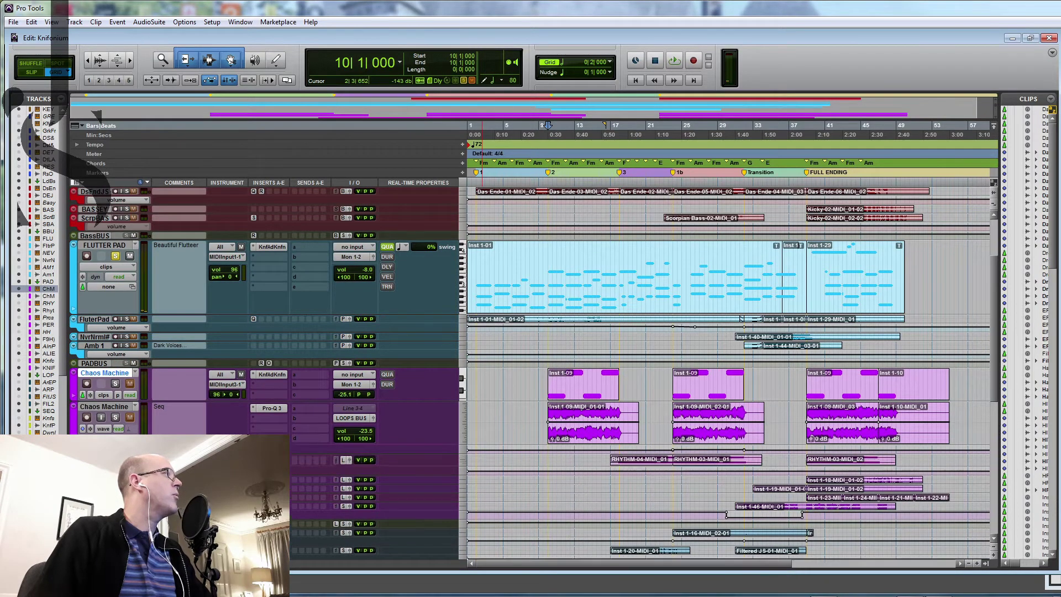
{"action": "left_click", "coordinate": [271, 460]}
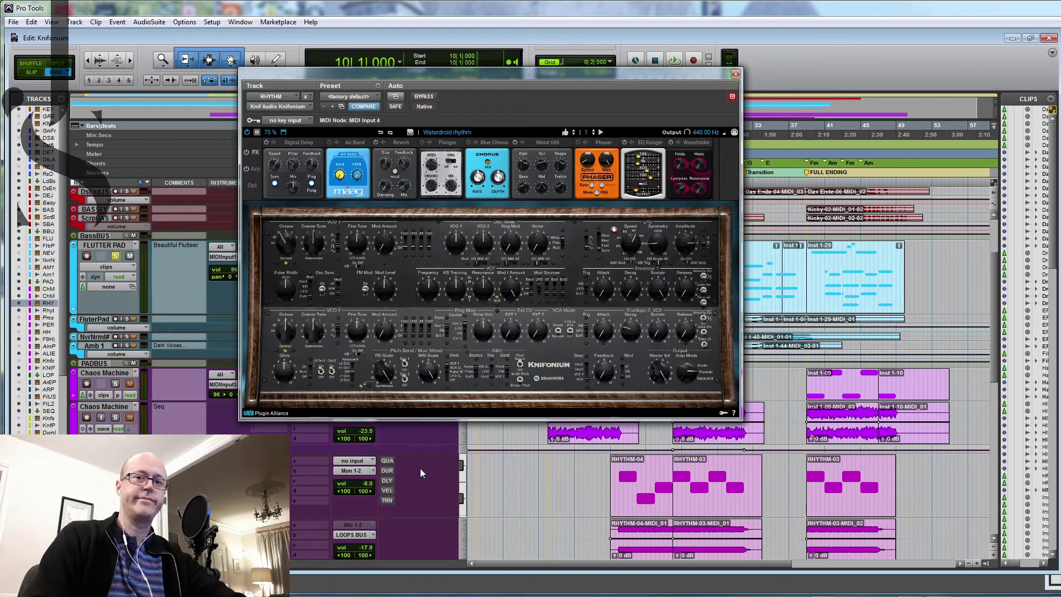
{"action": "left_click_drag", "start_coordinate": [593, 71], "coordinate": [423, 74]}
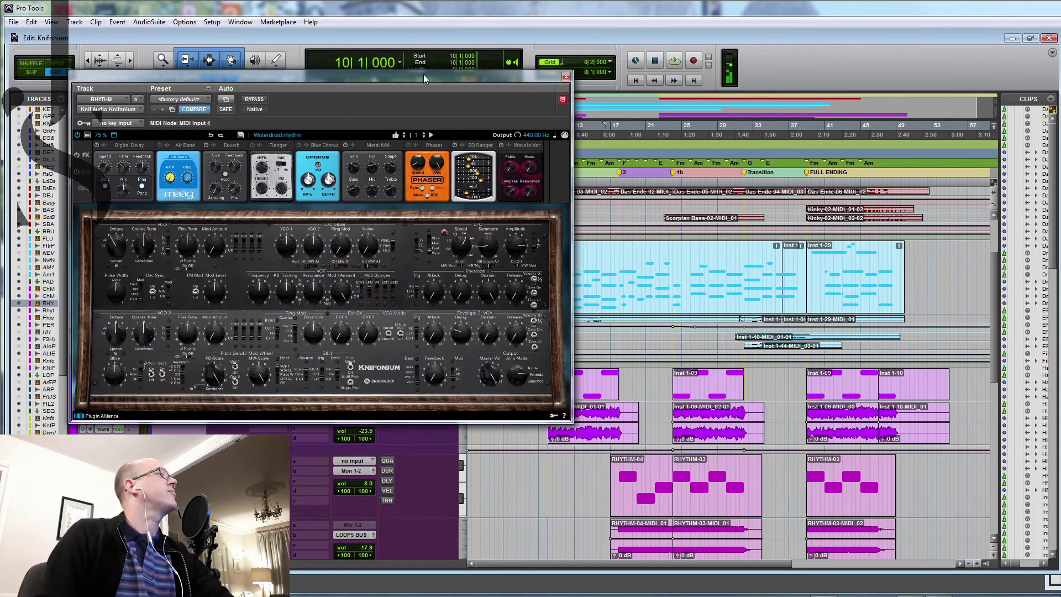
Step: Play the RHYTHM track from bar 18 together with Das Ende and stop playback after a few bars
{"action": "left_click", "coordinate": [624, 182]}
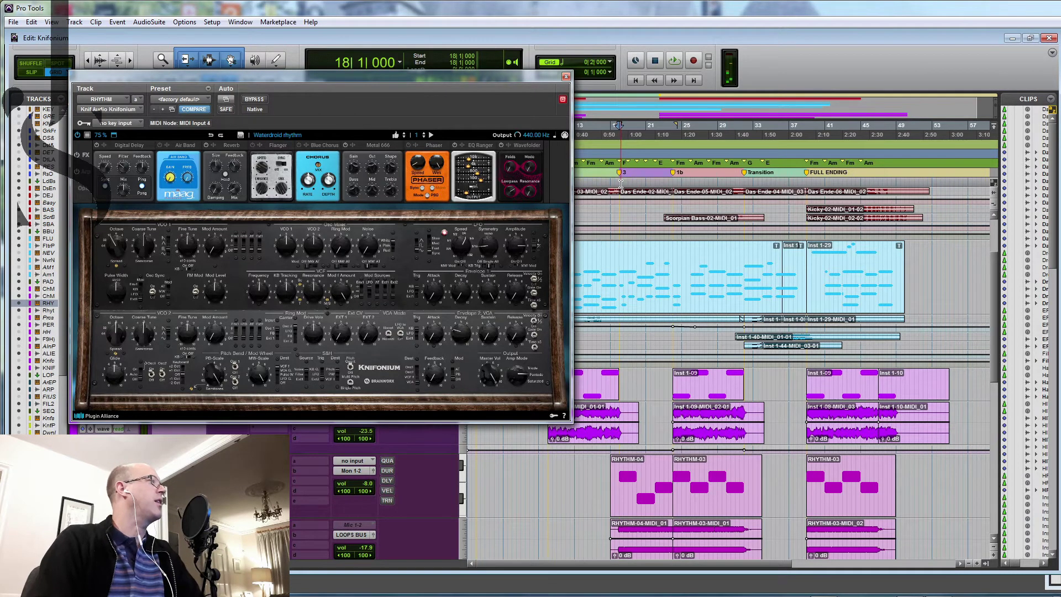
{"action": "key", "text": "space"}
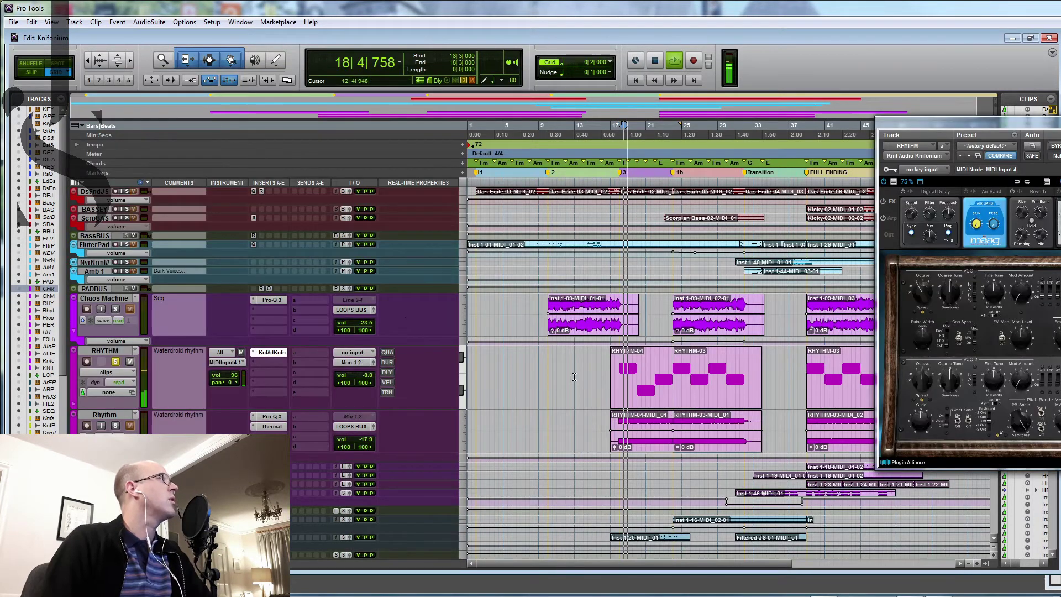
{"action": "scroll", "coordinate": [331, 387], "scroll_direction": "up", "scroll_amount": 3}
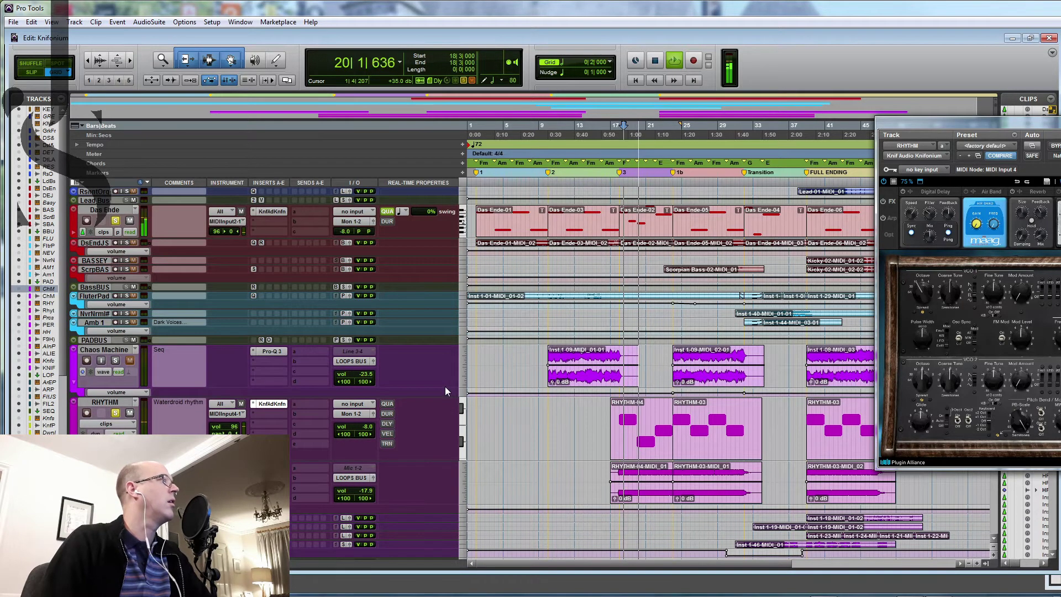
{"action": "scroll", "coordinate": [445, 387], "scroll_direction": "down", "scroll_amount": 1}
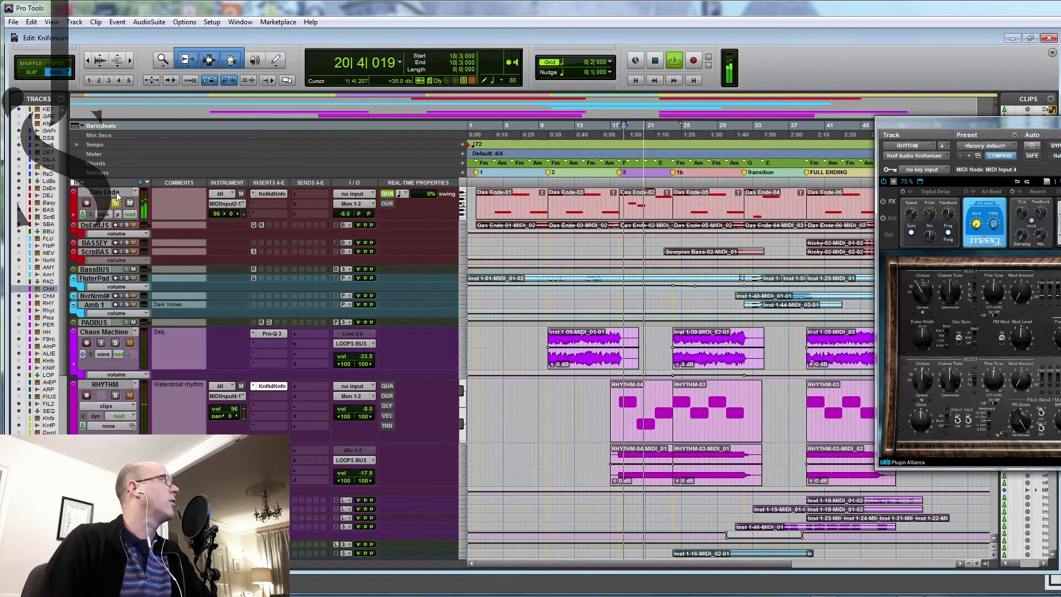
{"action": "key", "text": "space"}
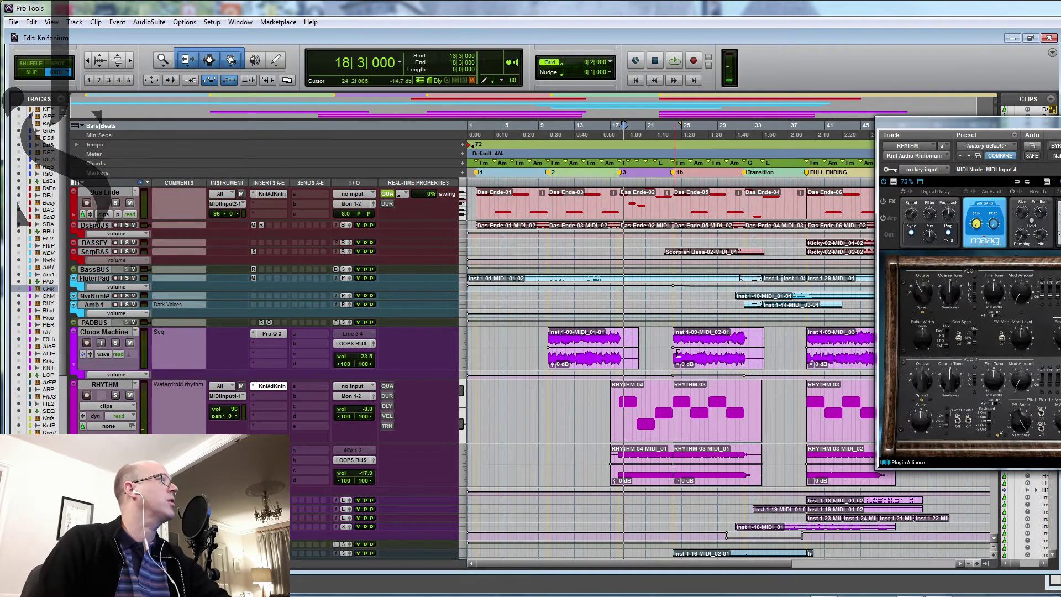
Step: Increase the heights of the ARPYEPICPLUC and FILTERED JS 2 audio tracks
{"action": "scroll", "coordinate": [685, 351], "scroll_direction": "down", "scroll_amount": 3}
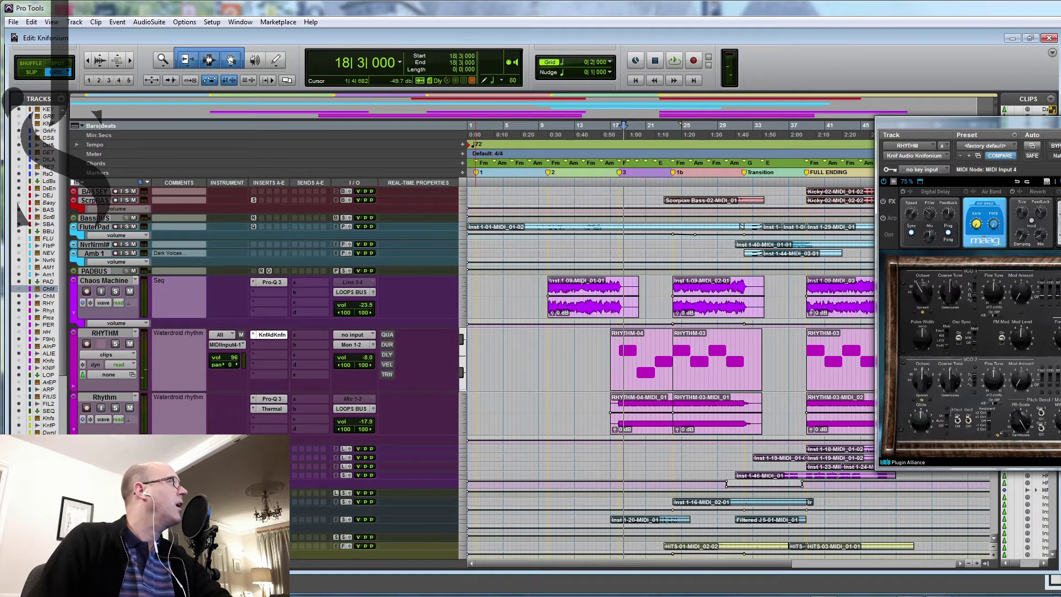
{"action": "key", "text": "super+Up"}
{"action": "scroll", "coordinate": [531, 332], "scroll_direction": "down", "scroll_amount": 1}
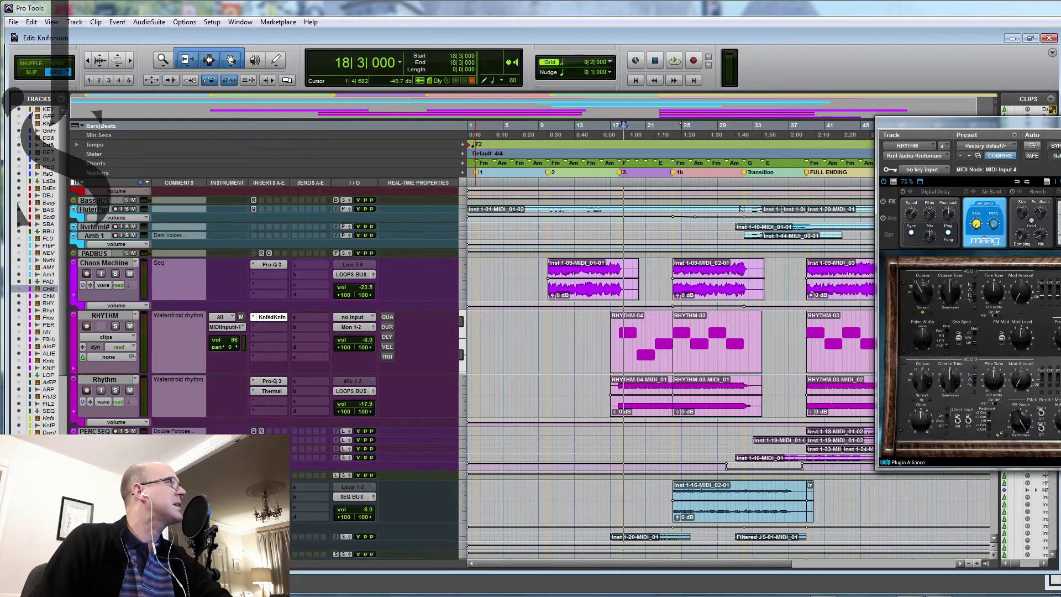
{"action": "key", "text": "super+Up"}
{"action": "scroll", "coordinate": [318, 499], "scroll_direction": "down", "scroll_amount": 2}
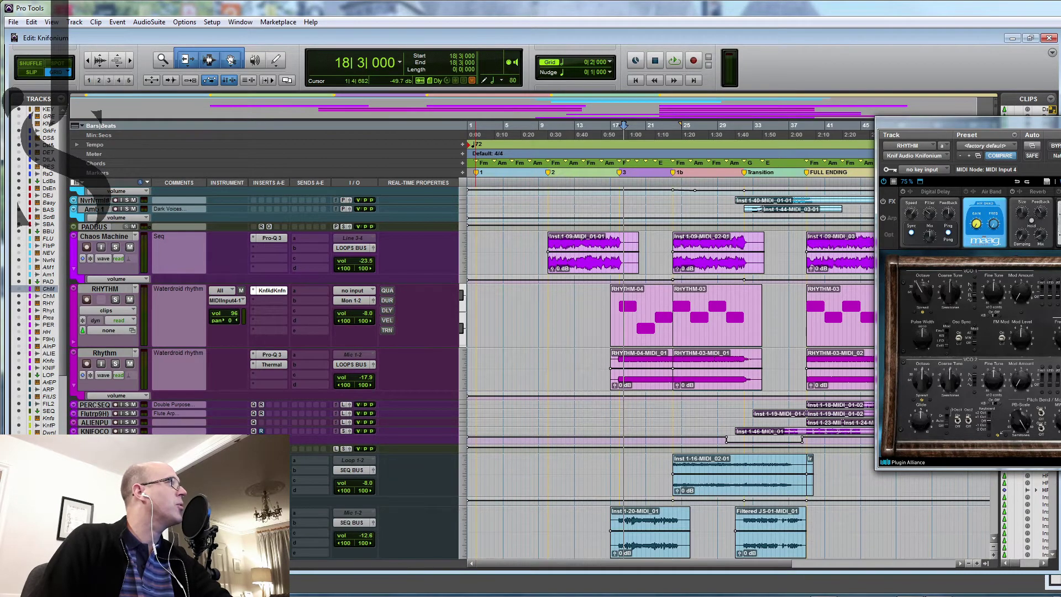
Step: Show and activate the hidden Filtered JS instrument track, enlarge it, and open its Knifonium plugin in full view
{"action": "left_click", "coordinate": [48, 404]}
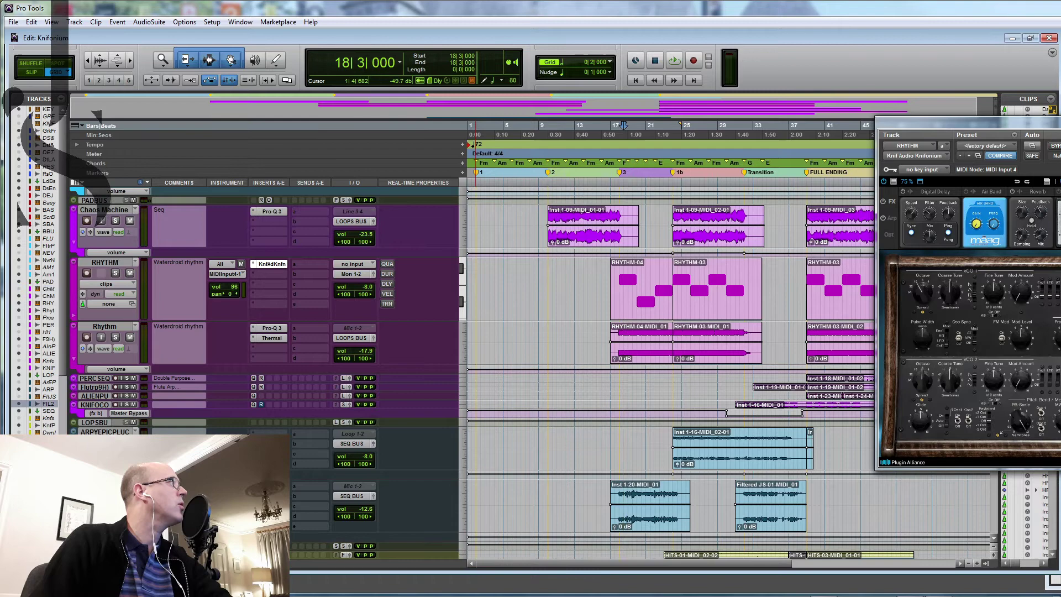
{"action": "right_click", "coordinate": [49, 404]}
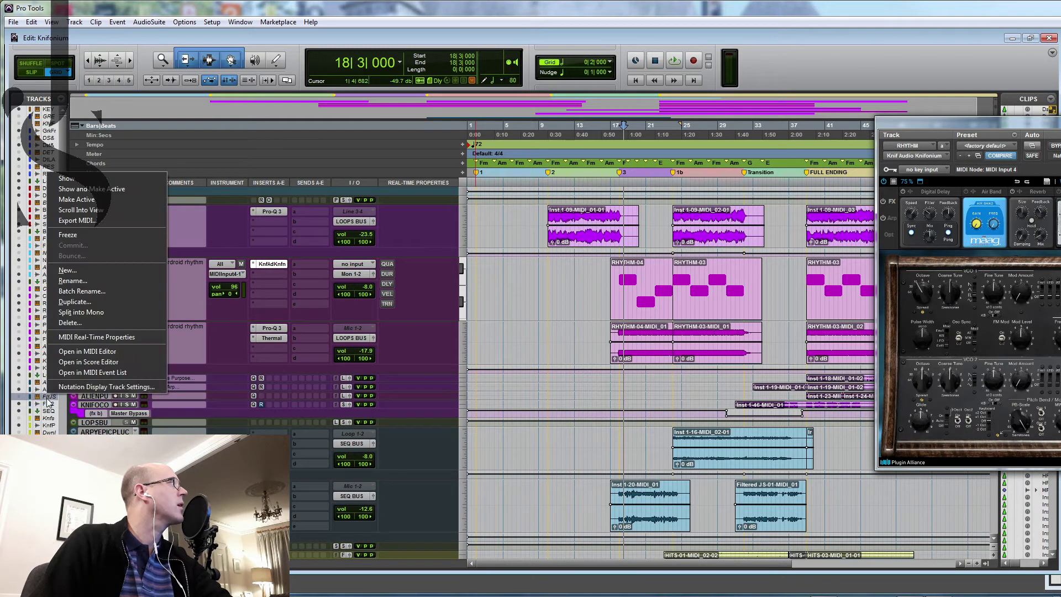
{"action": "left_click", "coordinate": [95, 189]}
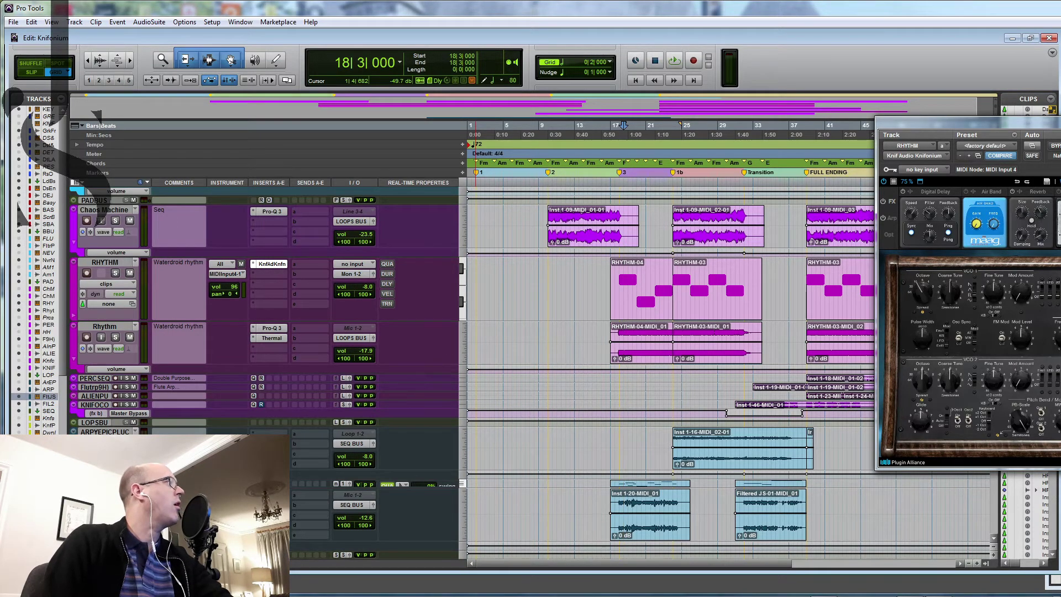
{"action": "key", "text": "ctrl+Down"}
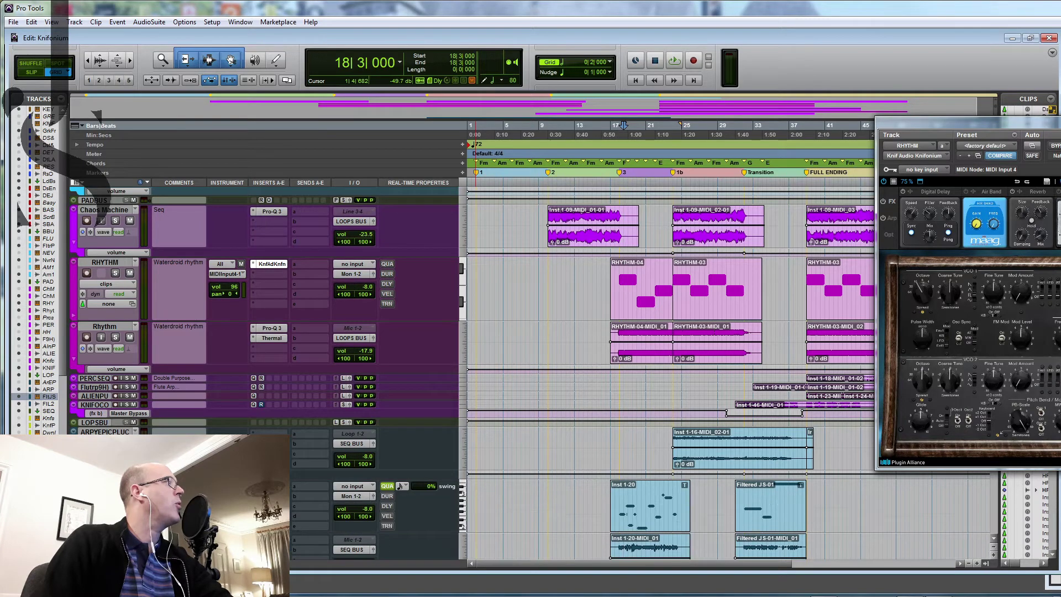
{"action": "left_click", "coordinate": [269, 486]}
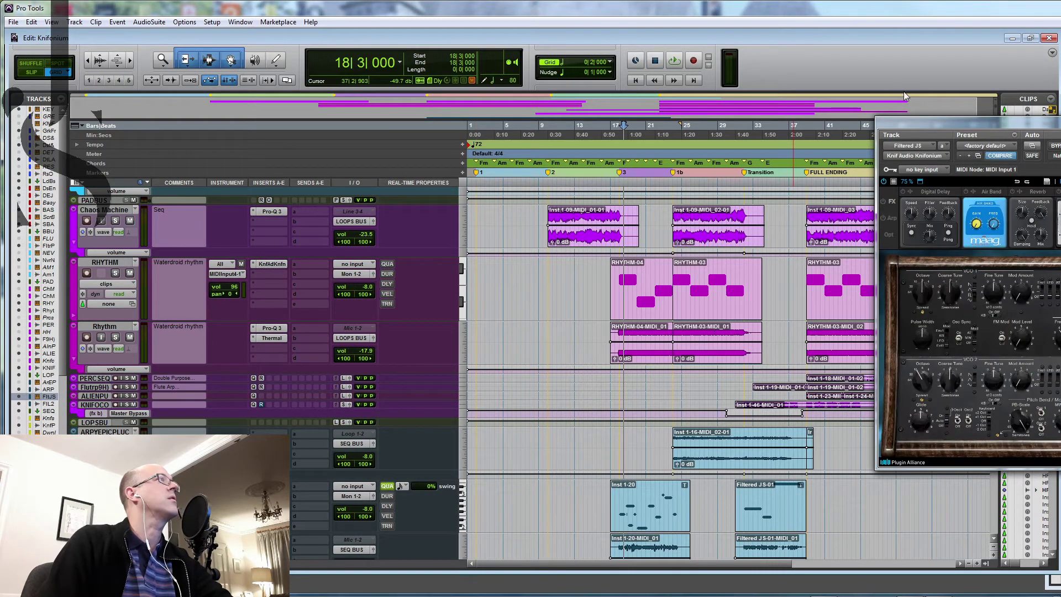
{"action": "left_click_drag", "start_coordinate": [957, 118], "coordinate": [606, 125]}
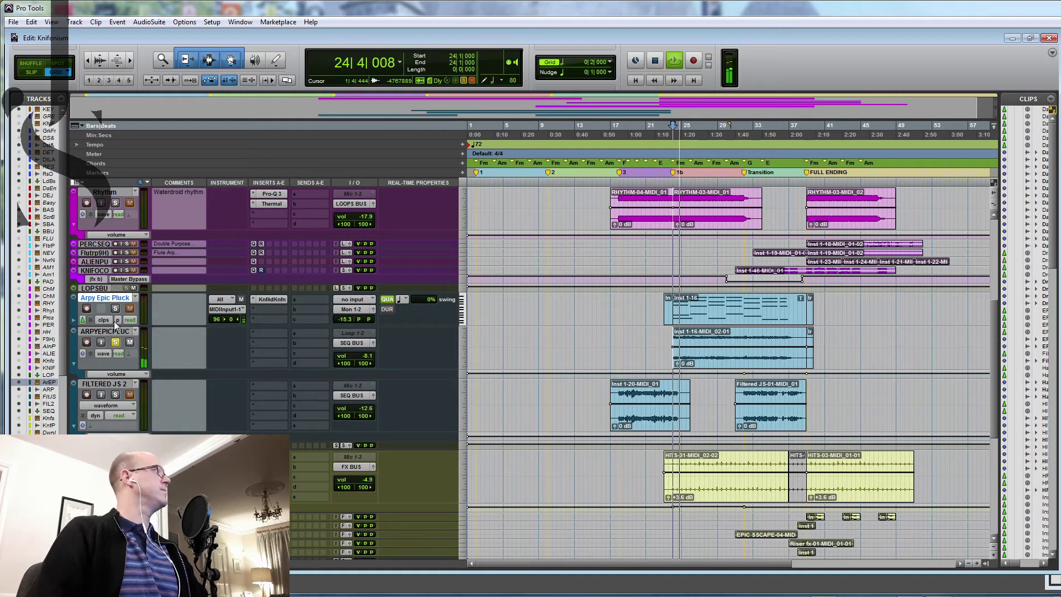
Step: Hide the Arpy Epic Pluck instrument track while playback runs
{"action": "right_click", "coordinate": [116, 299]}
{"action": "left_click", "coordinate": [135, 303]}
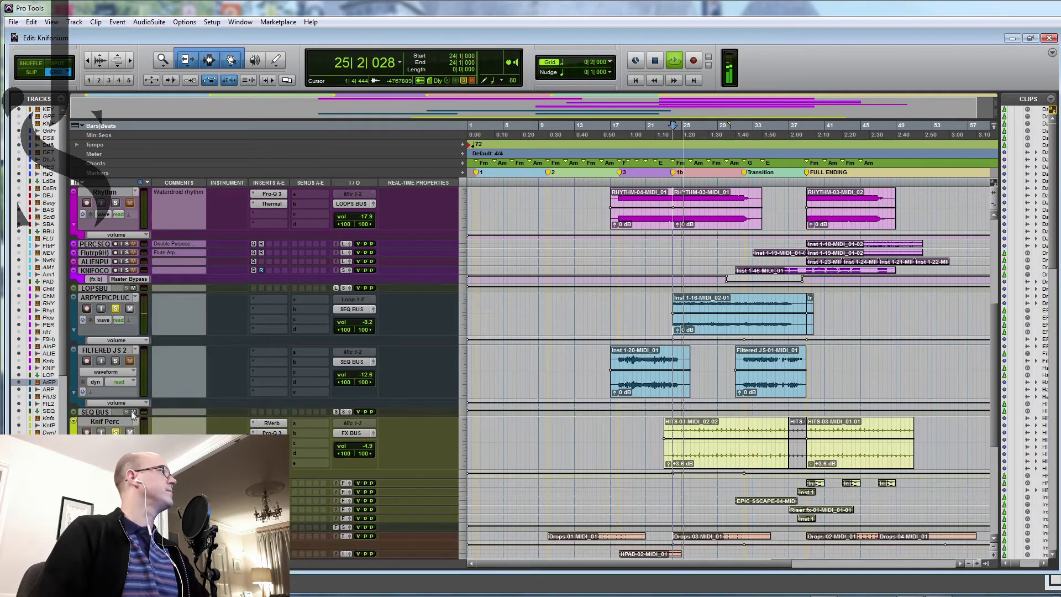
Step: Replay the Arpy Epic Pluck track from bar 24, stop playback, and select the Knif Perc track
{"action": "key", "text": "space"}
{"action": "key", "text": "space"}
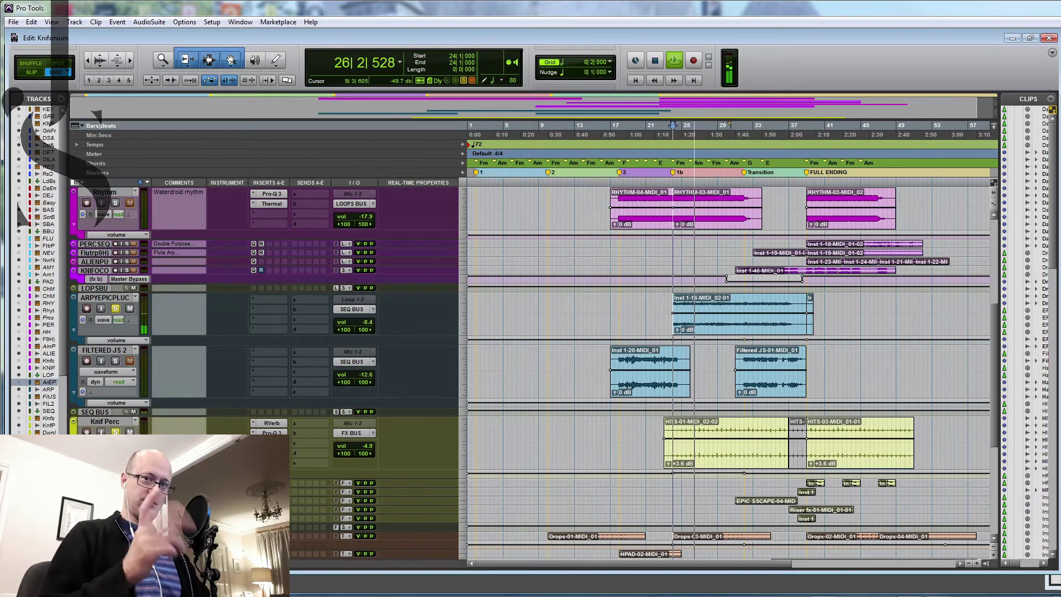
{"action": "key", "text": "space"}
{"action": "left_click", "coordinate": [117, 423]}
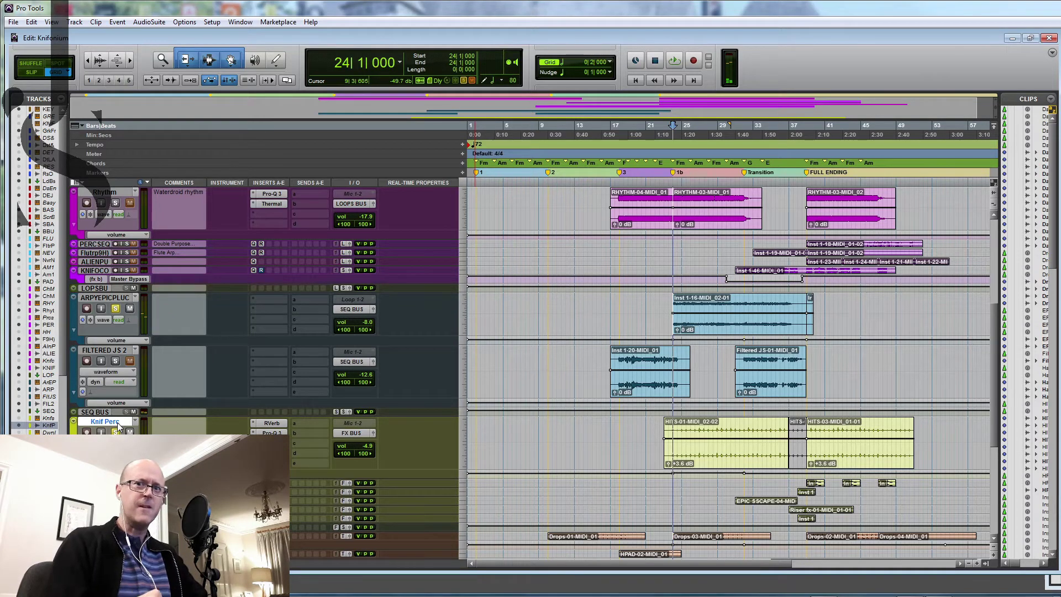
Step: Play the KEEK instrument track's Flash Kick from bar 24 beat 3 with its Knifonium open, unsolo the track and stop playback
{"action": "scroll", "coordinate": [118, 426], "scroll_direction": "down", "scroll_amount": 5}
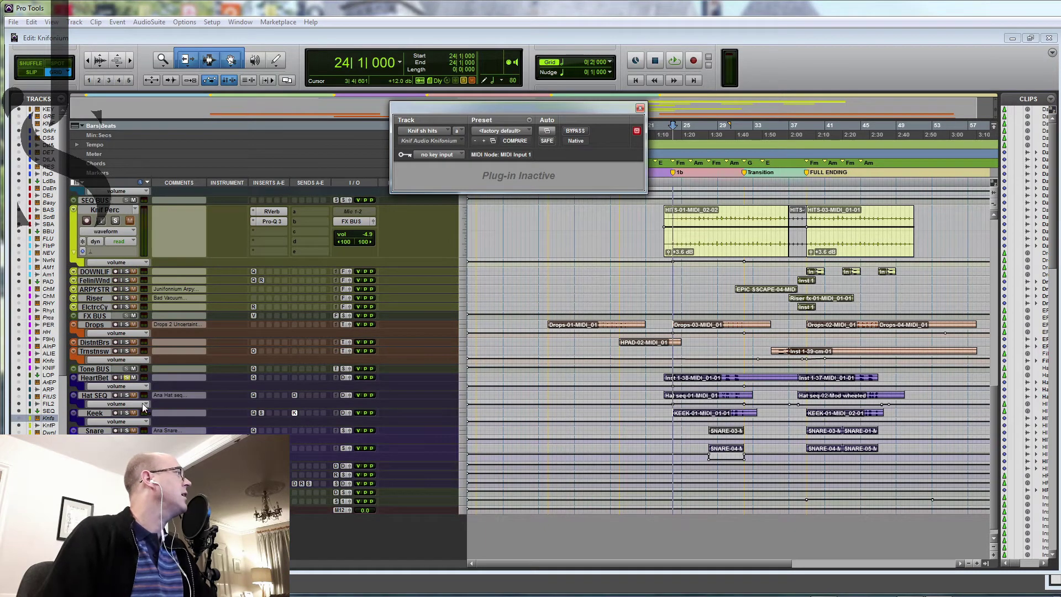
{"action": "left_click", "coordinate": [98, 413]}
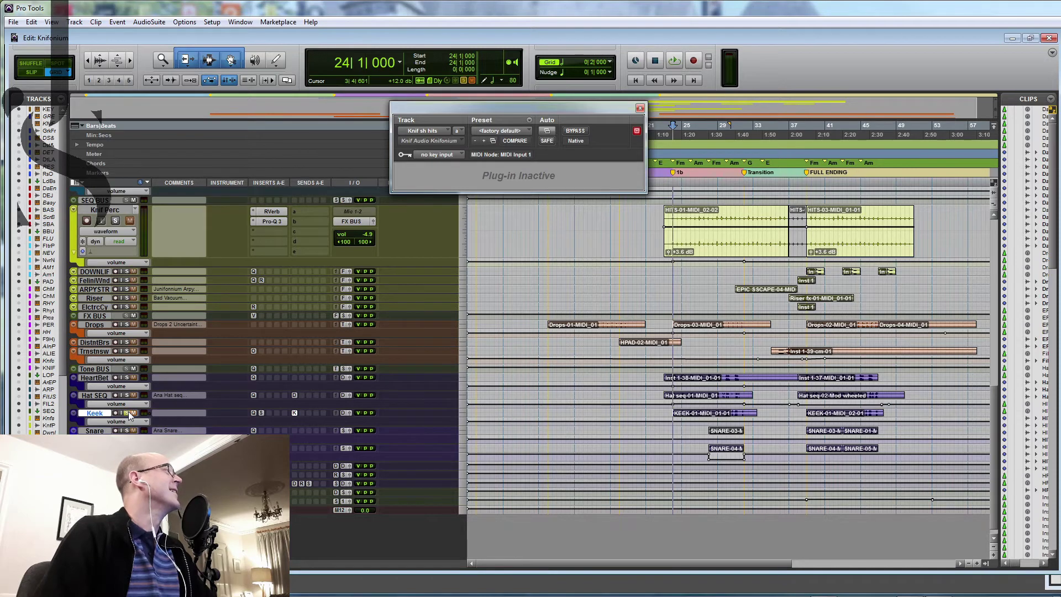
{"action": "left_click", "coordinate": [686, 218]}
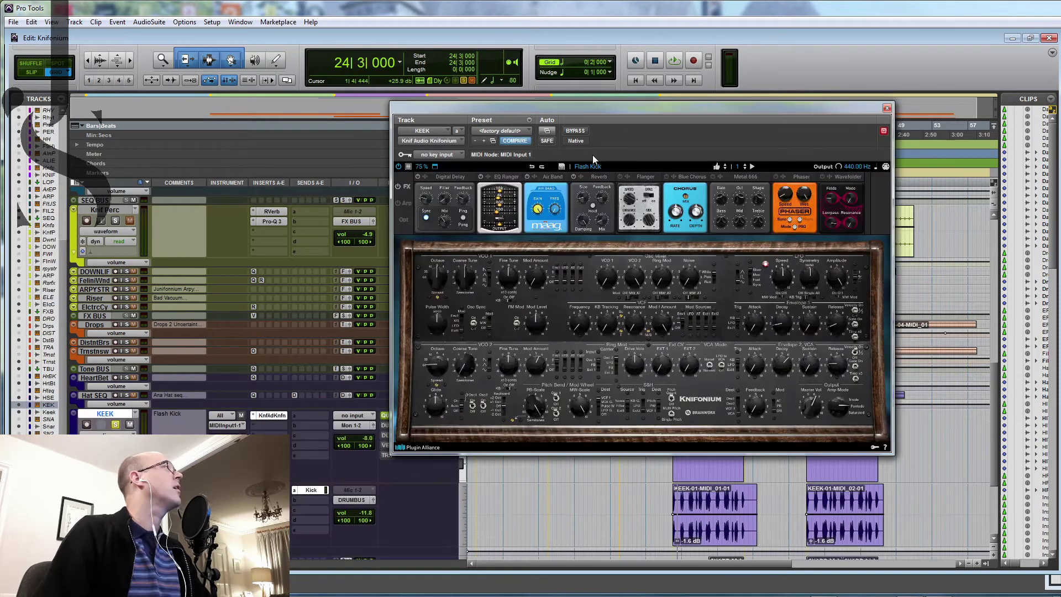
{"action": "key", "text": "space"}
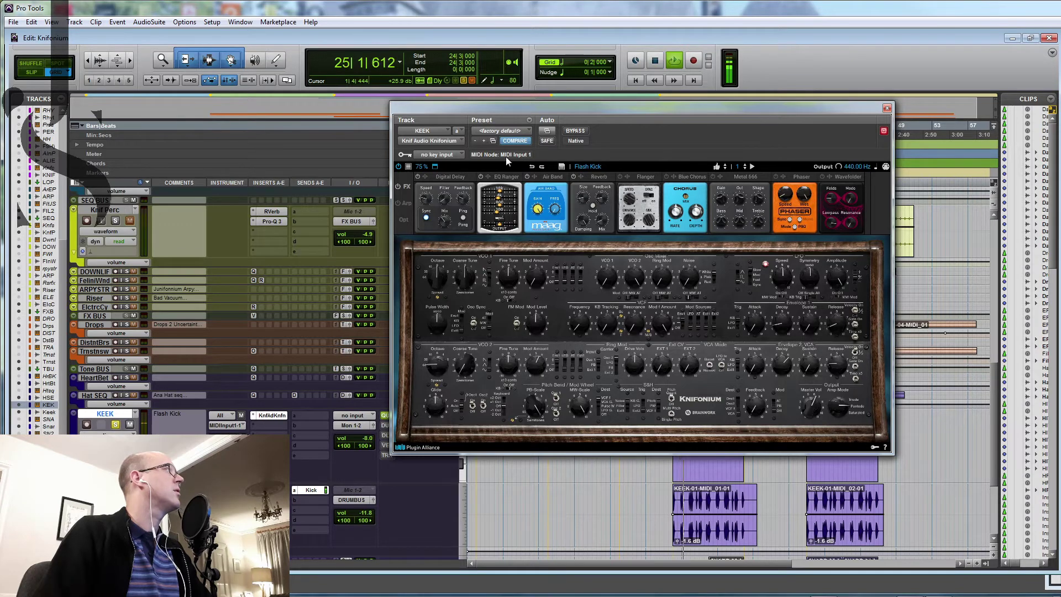
{"action": "left_click_drag", "start_coordinate": [565, 107], "coordinate": [751, 82]}
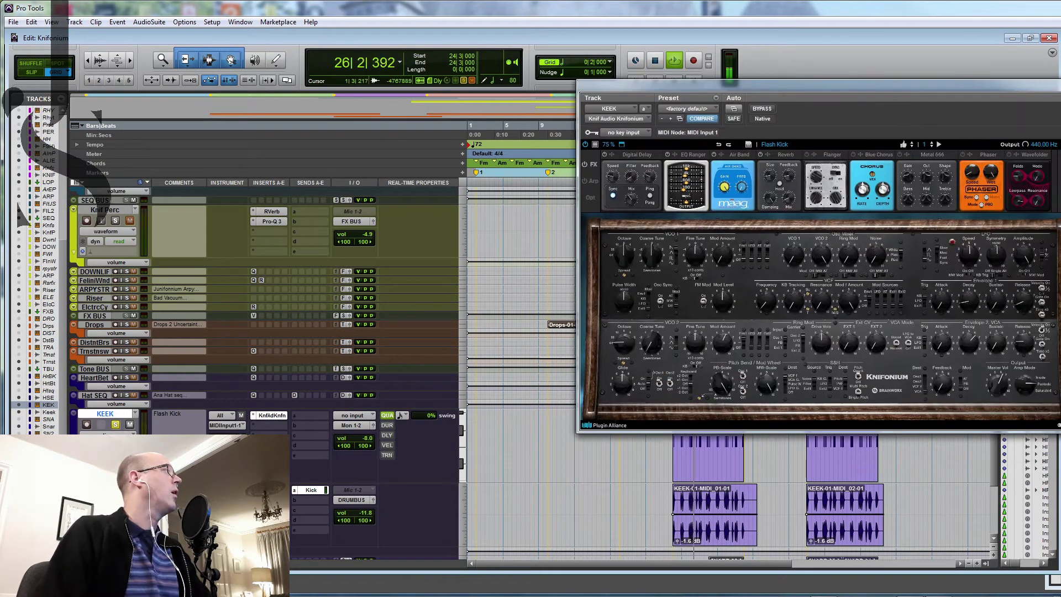
{"action": "left_click", "coordinate": [115, 424]}
{"action": "key", "text": "space"}
{"action": "key", "text": "space"}
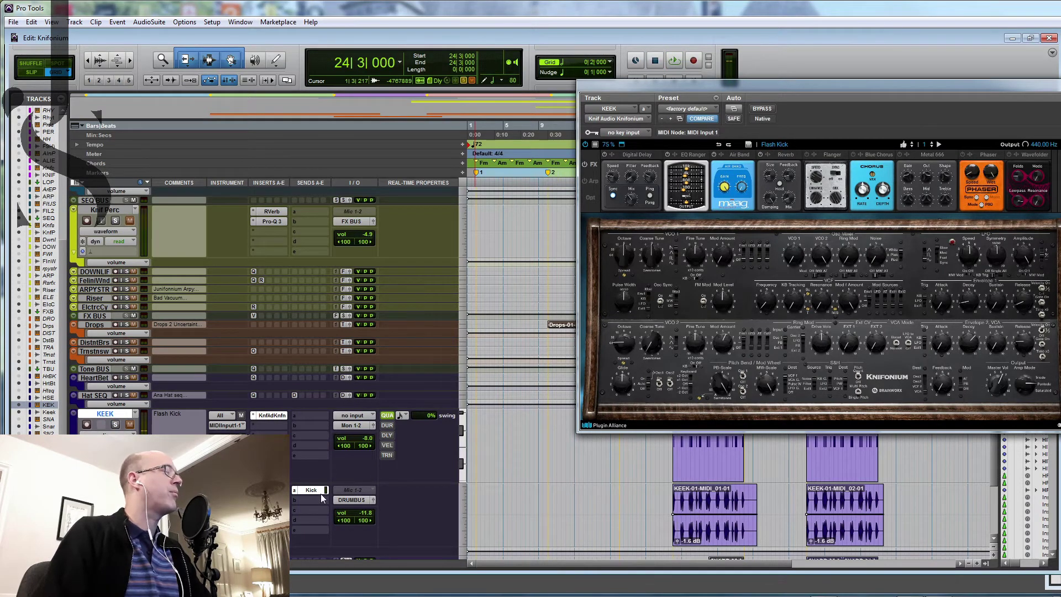
Step: Open the SSLChannel plugin on the Keek audio track, play the kick from bar 24 beat 3, and unsolo the KEEK instrument track
{"action": "left_click", "coordinate": [271, 500]}
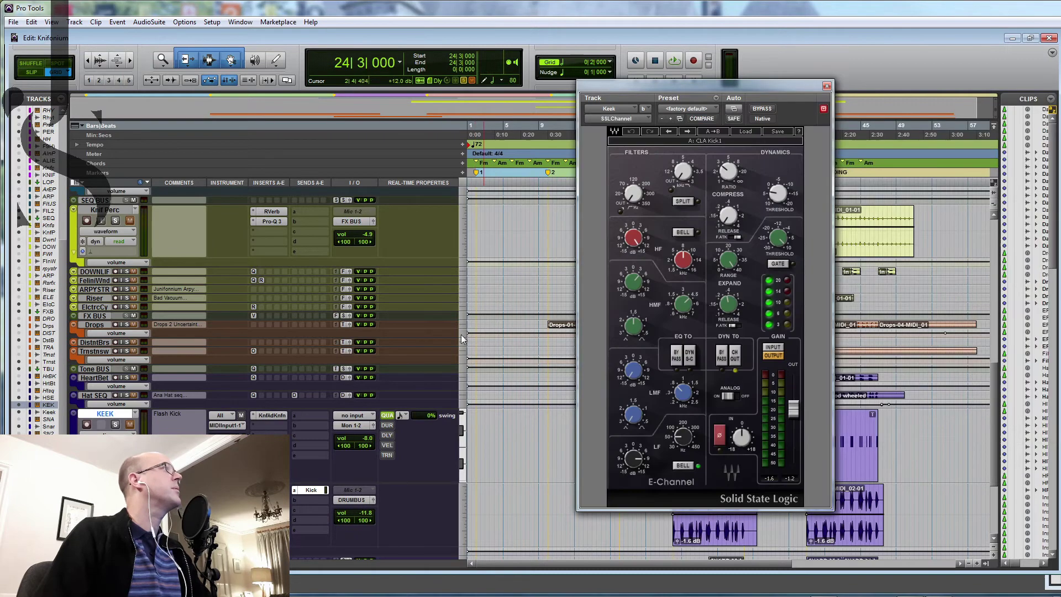
{"action": "left_click_drag", "start_coordinate": [743, 93], "coordinate": [525, 60]}
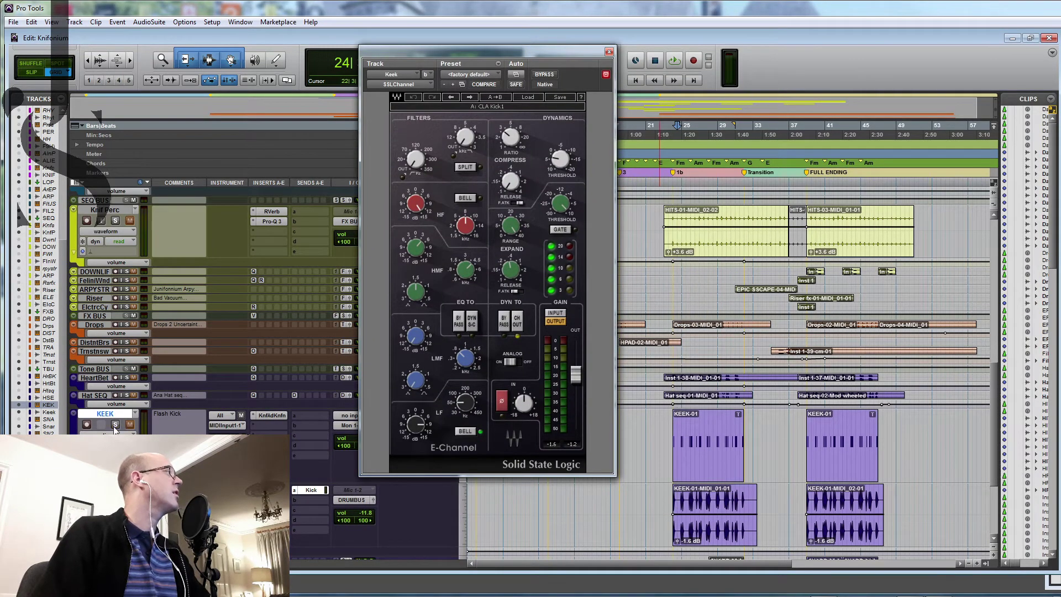
{"action": "key", "text": "space"}
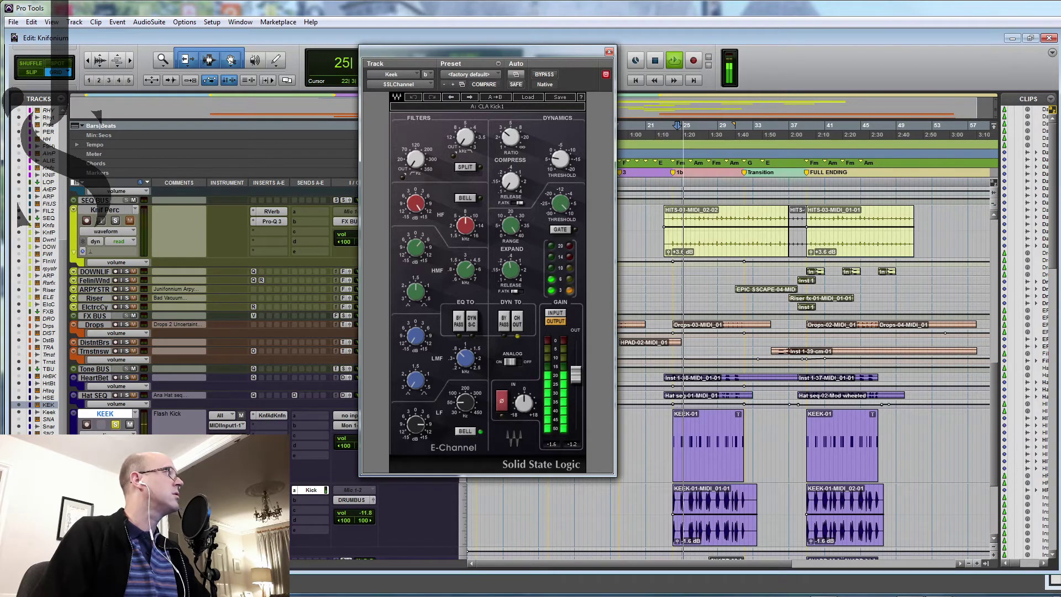
{"action": "key", "text": "space"}
{"action": "left_click", "coordinate": [114, 425]}
Step: Play the Keek audio track together with Knif Perc, closing the SSLChannel window before stopping playback
{"action": "key", "text": "space"}
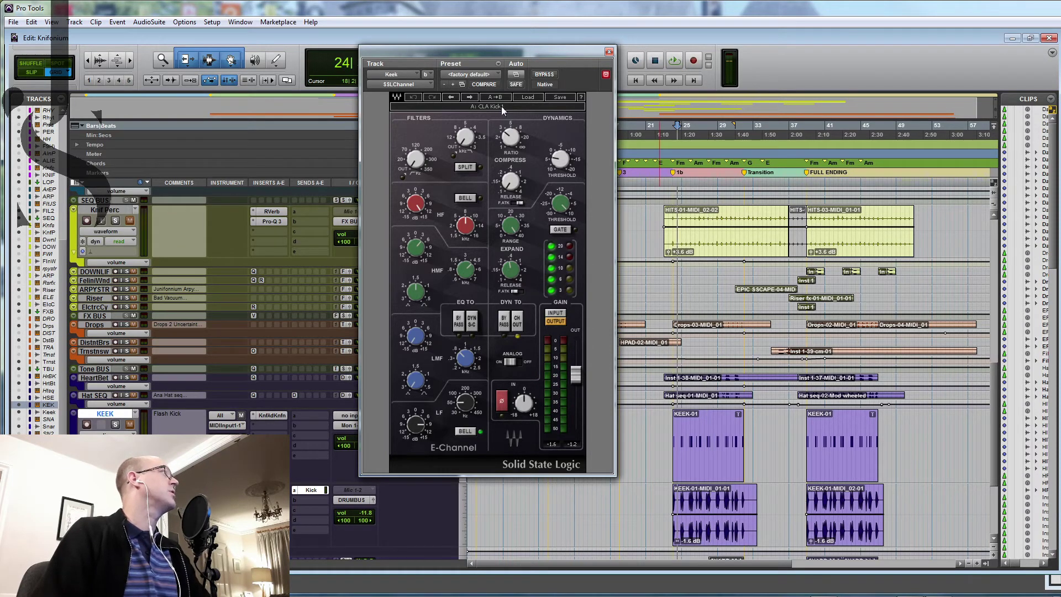
{"action": "key", "text": "space"}
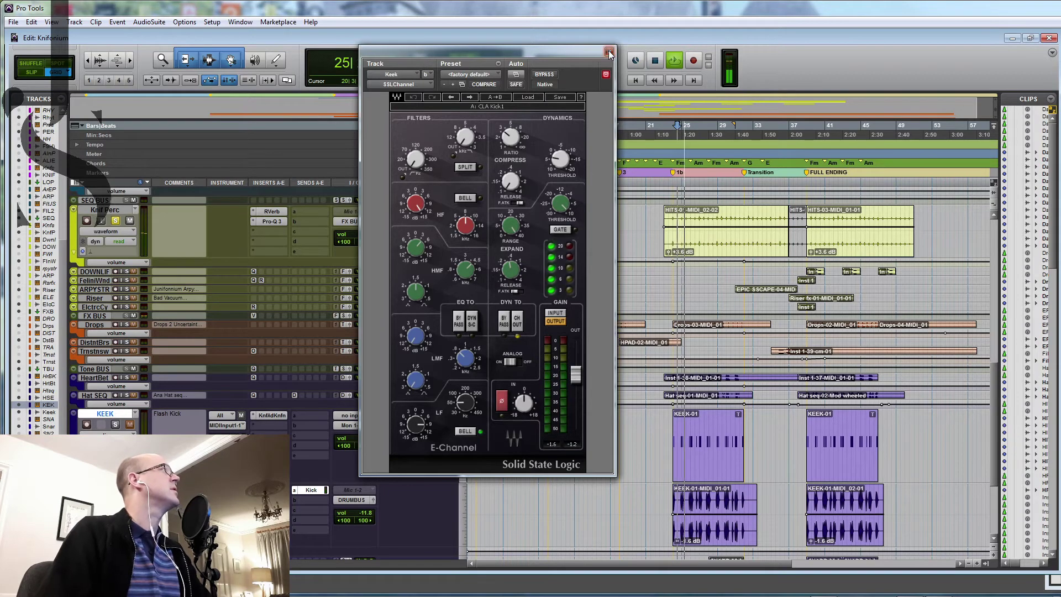
{"action": "key", "text": "ctrl+w"}
{"action": "scroll", "coordinate": [675, 184], "scroll_direction": "down", "scroll_amount": 3}
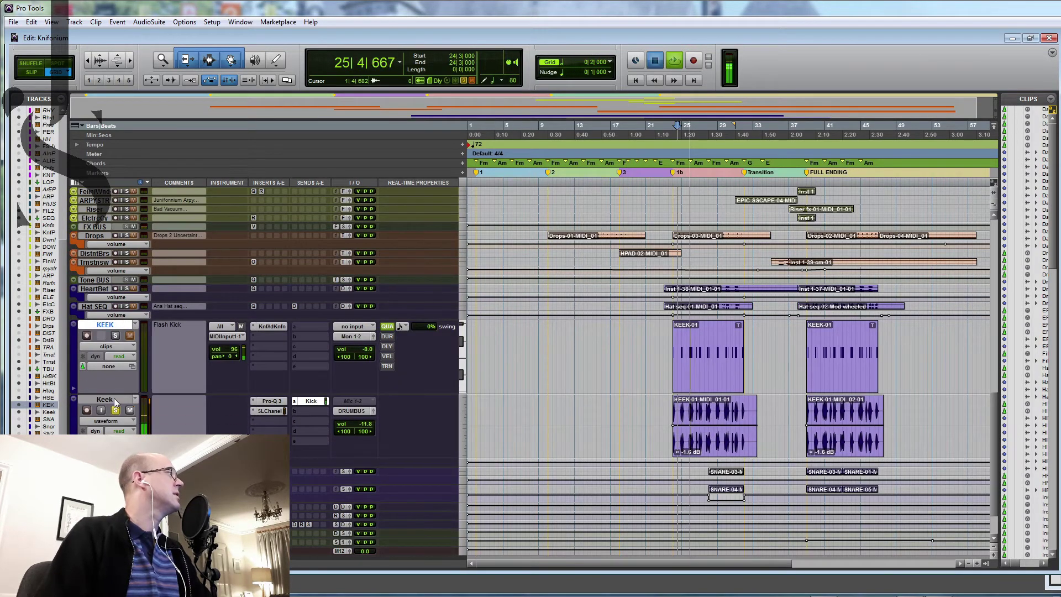
{"action": "key", "text": "space"}
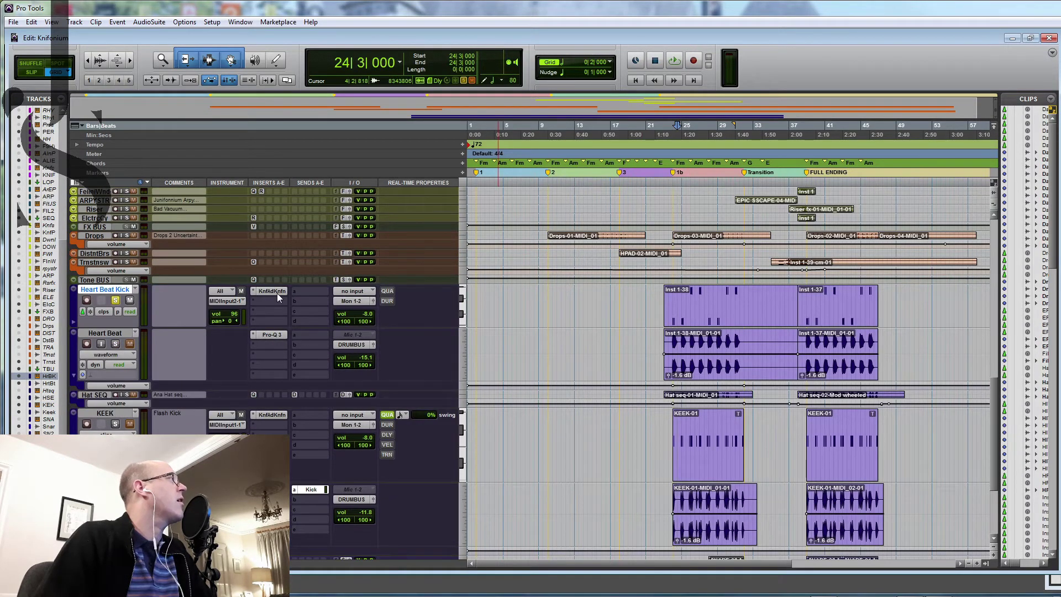
Step: Open the Heart Beat Kick track's Knifonium plugin and move its window clear of the tracks during playback
{"action": "left_click", "coordinate": [277, 290]}
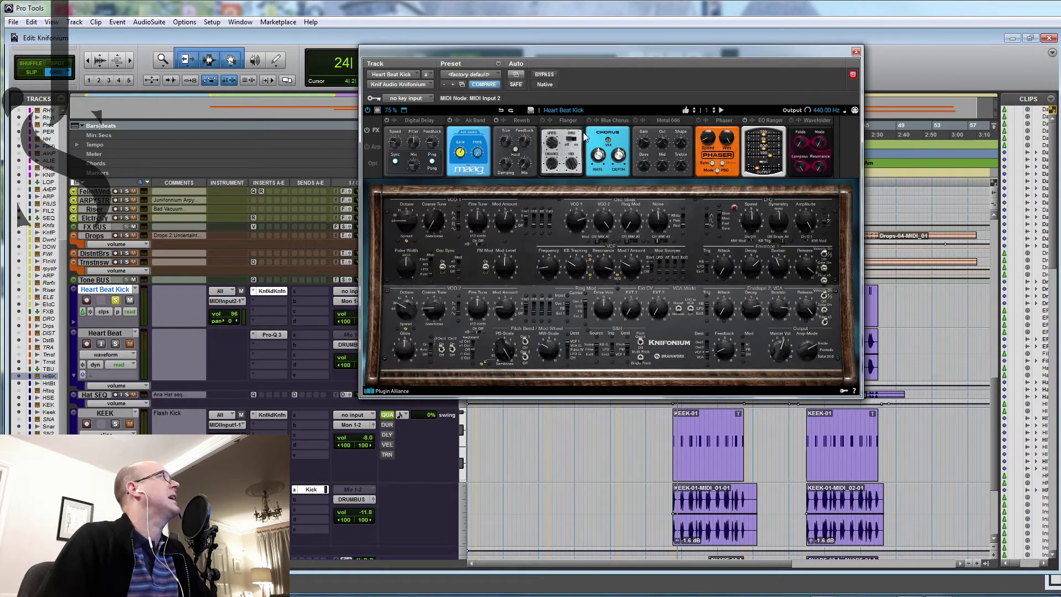
{"action": "left_click_drag", "start_coordinate": [658, 51], "coordinate": [472, 65]}
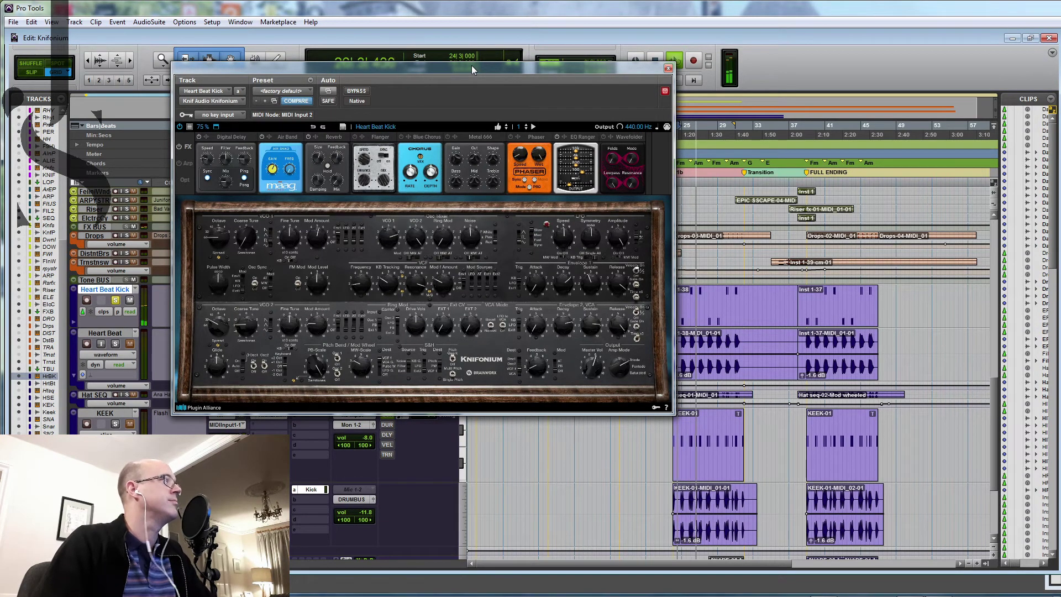
{"action": "left_click_drag", "start_coordinate": [423, 67], "coordinate": [755, 91]}
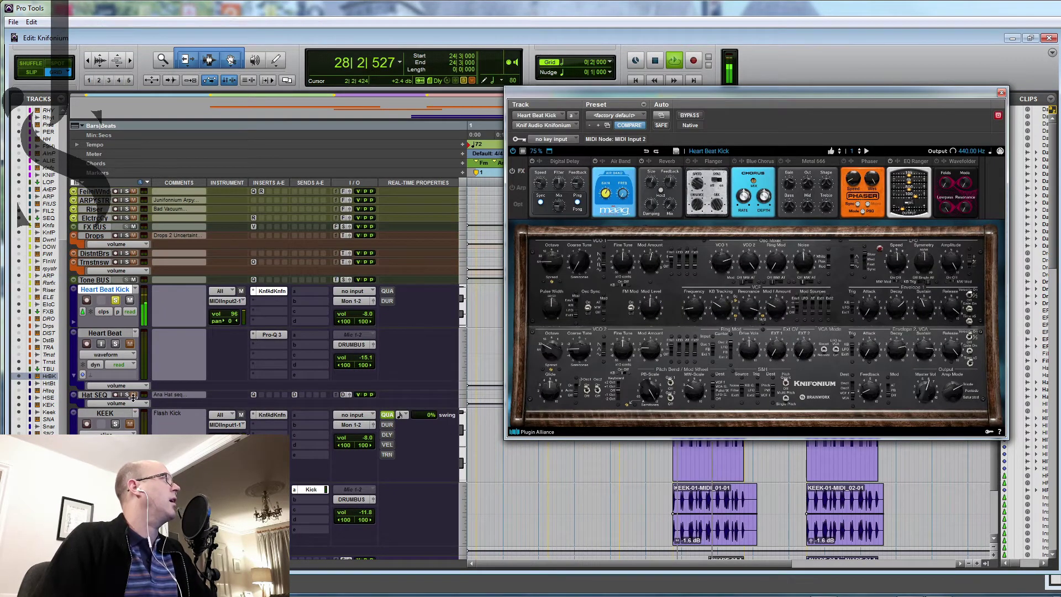
Step: Enlarge the Hat SEQ audio track and show and activate the hidden Hat seq instrument track
{"action": "left_click_drag", "start_coordinate": [149, 406], "coordinate": [148, 461]}
{"action": "left_click", "coordinate": [49, 391]}
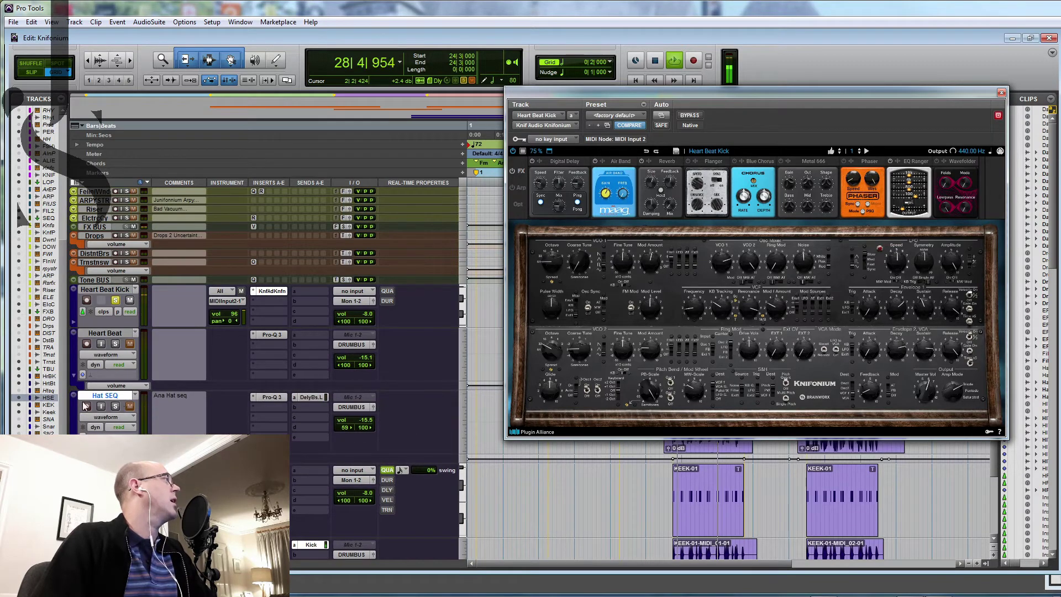
{"action": "right_click", "coordinate": [49, 394]}
{"action": "left_click", "coordinate": [89, 185]}
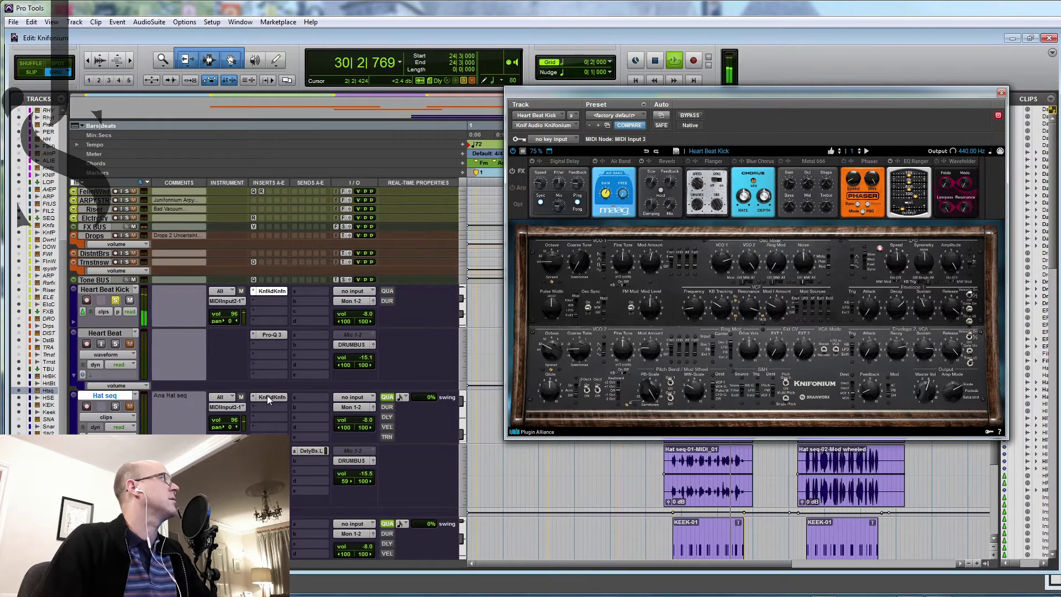
Step: Open the Hat seq instrument track's Knifonium plugin, solo the track, and move the plugin window off the clips
{"action": "left_click", "coordinate": [268, 397]}
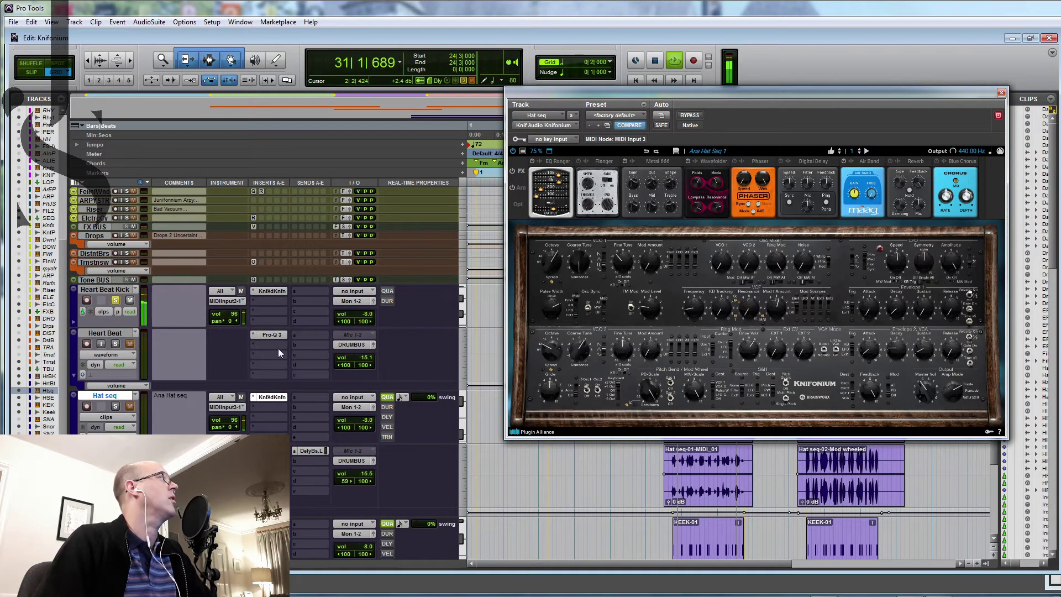
{"action": "key", "text": "shift+s"}
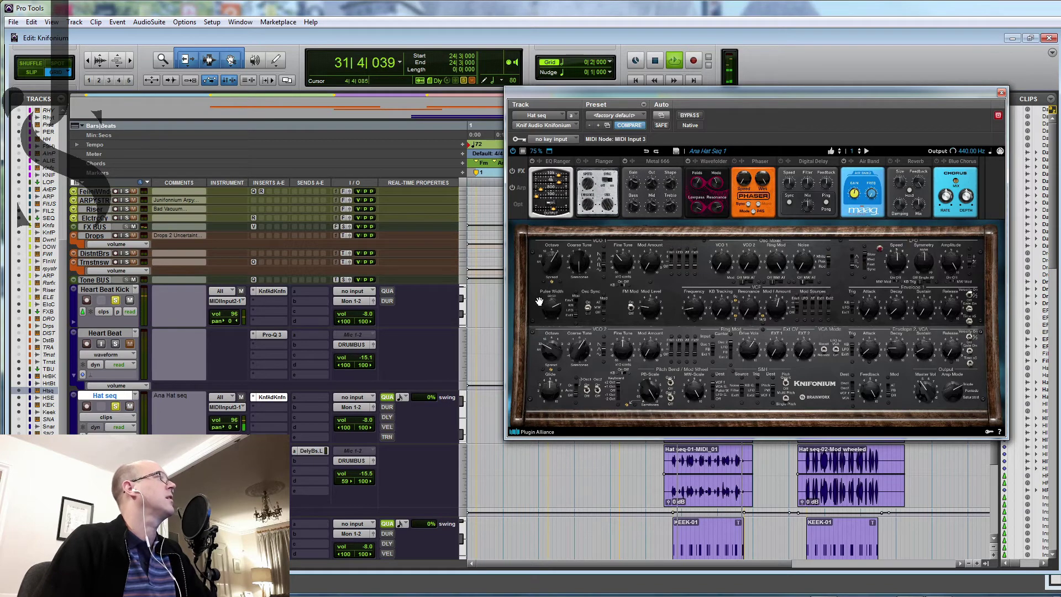
{"action": "left_click_drag", "start_coordinate": [773, 88], "coordinate": [387, 98]}
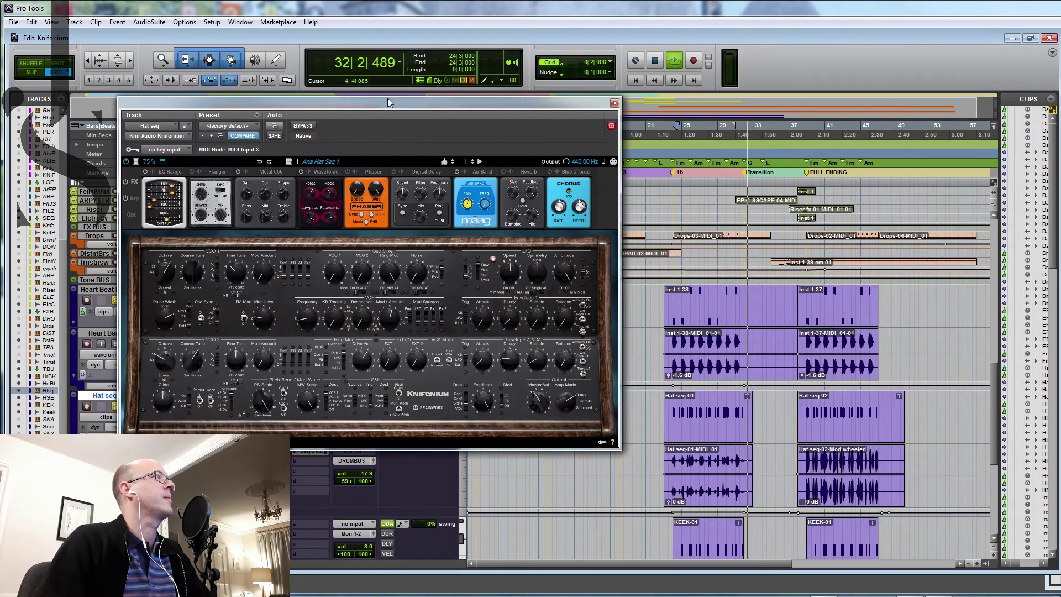
Step: Select from bar 24 beat 3 to about bar 30 and play the hat sequence with the kicks while reviewing the drum tracks
{"action": "key", "text": "space"}
{"action": "left_click_drag", "start_coordinate": [677, 224], "coordinate": [737, 224]}
{"action": "key", "text": "space"}
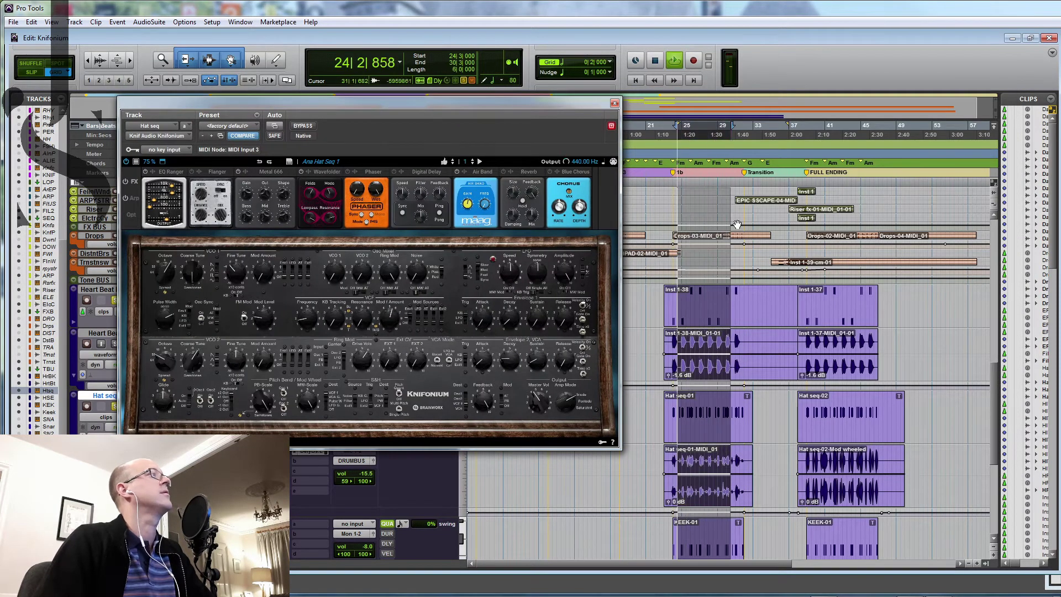
{"action": "left_click_drag", "start_coordinate": [428, 102], "coordinate": [779, 28]}
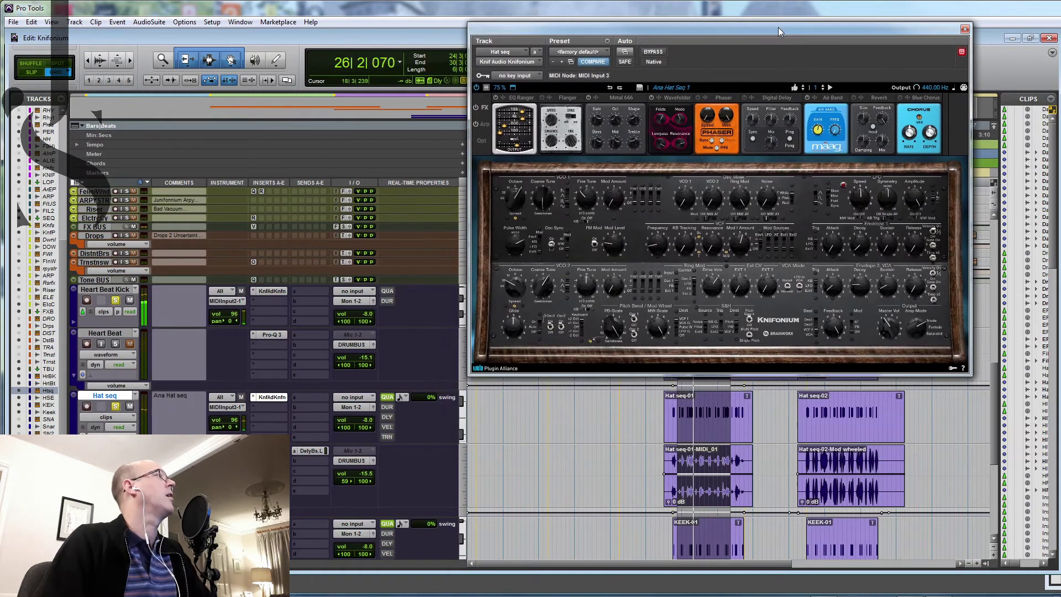
{"action": "scroll", "coordinate": [376, 385], "scroll_direction": "down", "scroll_amount": 2}
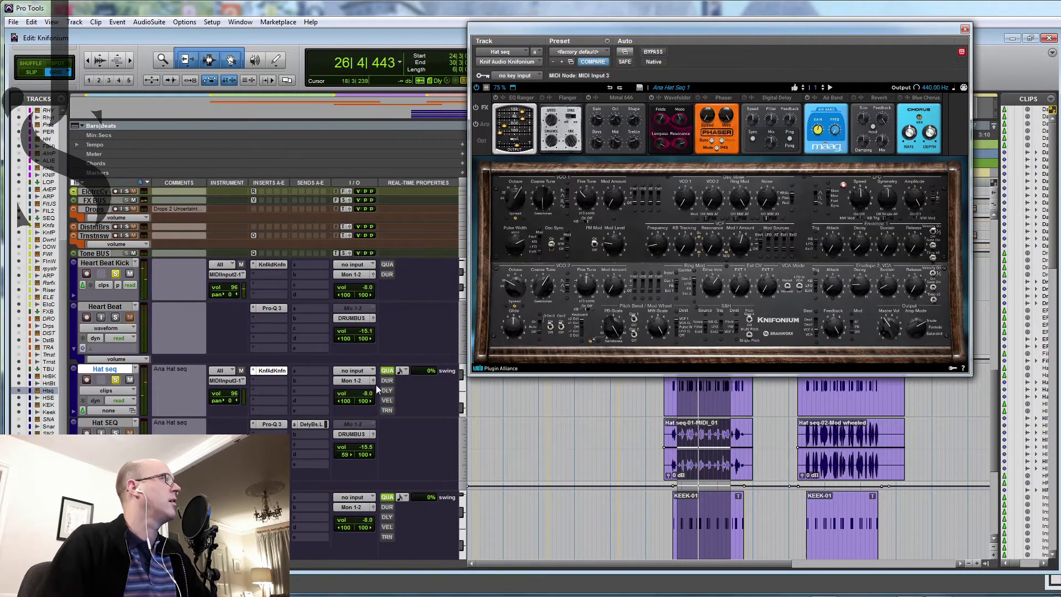
{"action": "scroll", "coordinate": [376, 385], "scroll_direction": "down", "scroll_amount": 2}
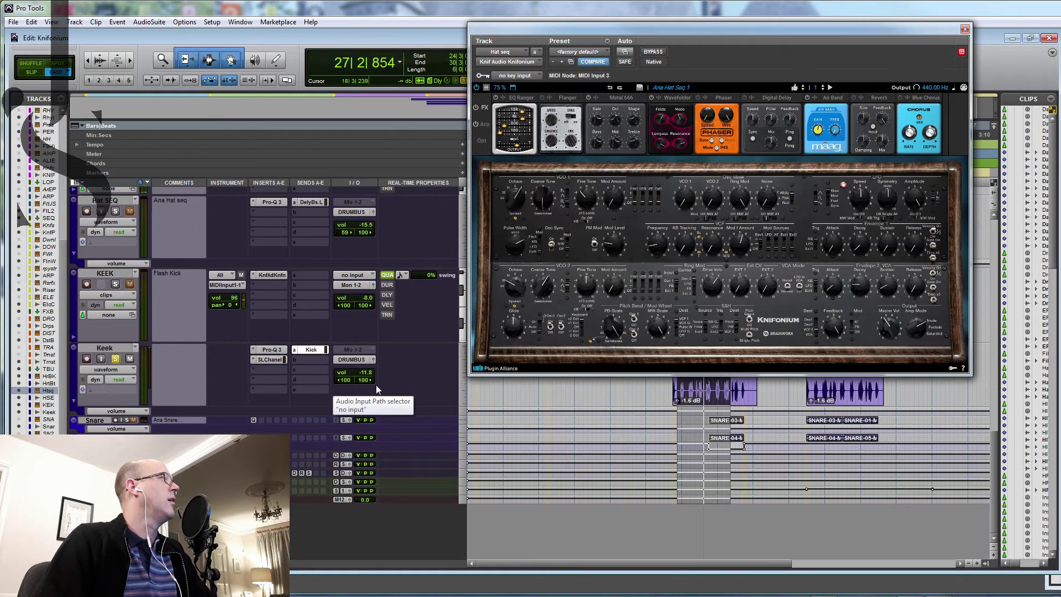
{"action": "scroll", "coordinate": [377, 389], "scroll_direction": "down", "scroll_amount": 3}
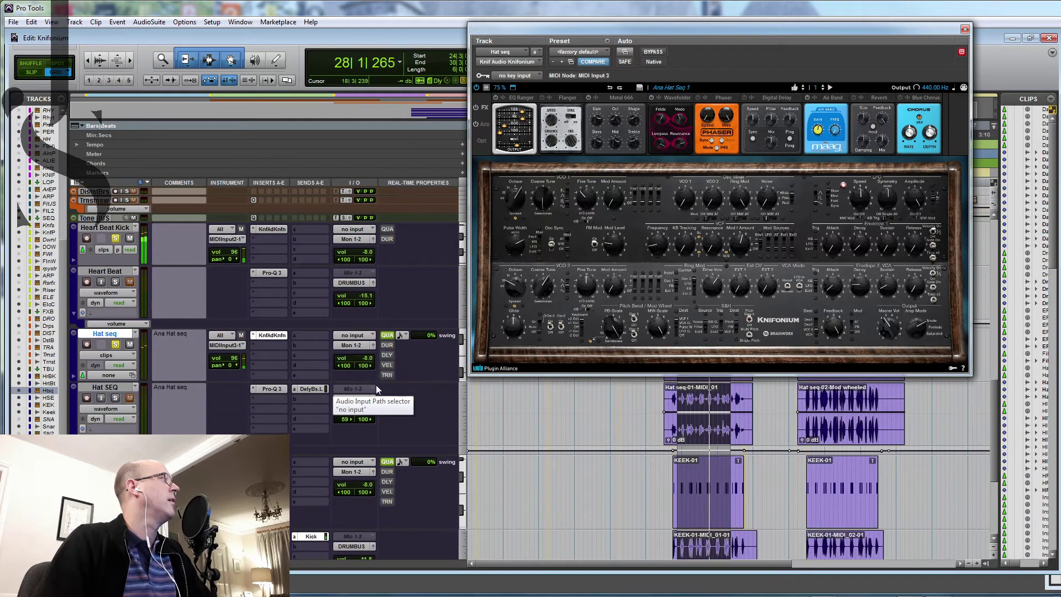
{"action": "scroll", "coordinate": [376, 385], "scroll_direction": "down", "scroll_amount": 5}
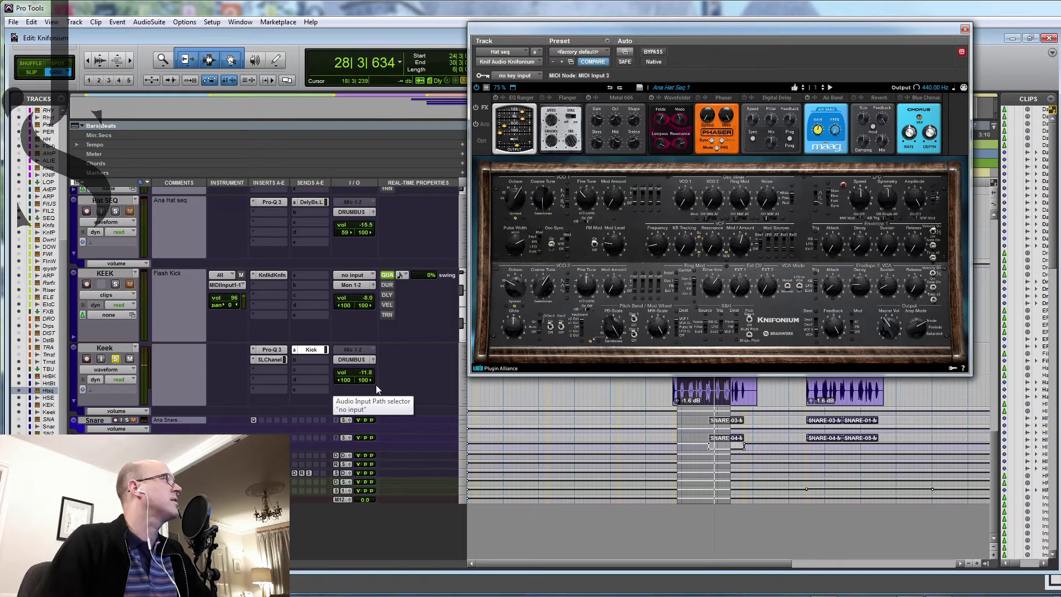
{"action": "key", "text": "space"}
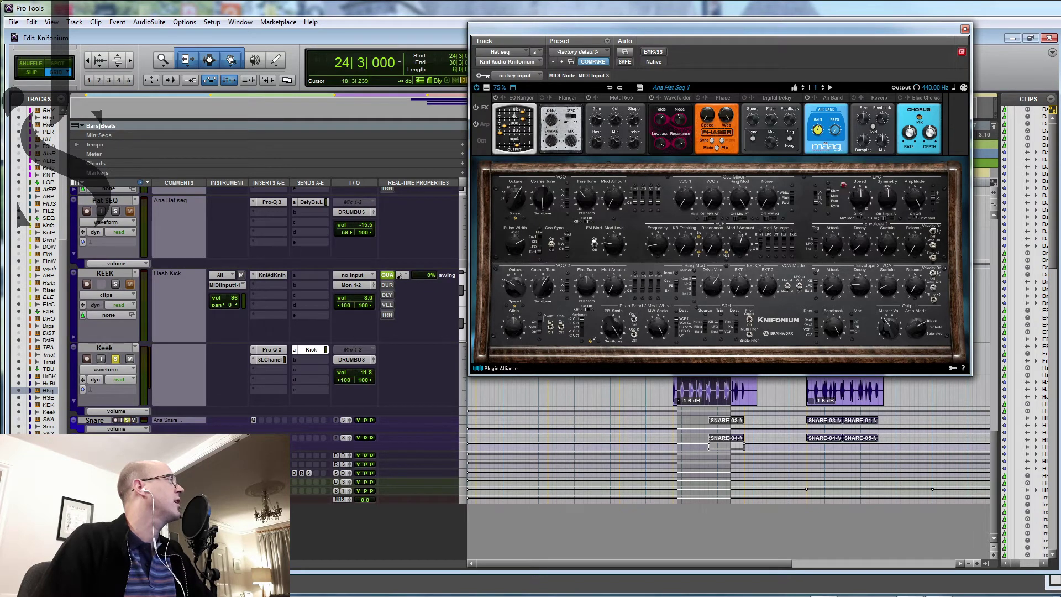
Step: Open the SNARE 2 instrument track's Knifonium plugin, stop playback, and move the plugin window clear of the track controls
{"action": "scroll", "coordinate": [339, 489], "scroll_direction": "down", "scroll_amount": 2}
{"action": "left_click", "coordinate": [272, 394]}
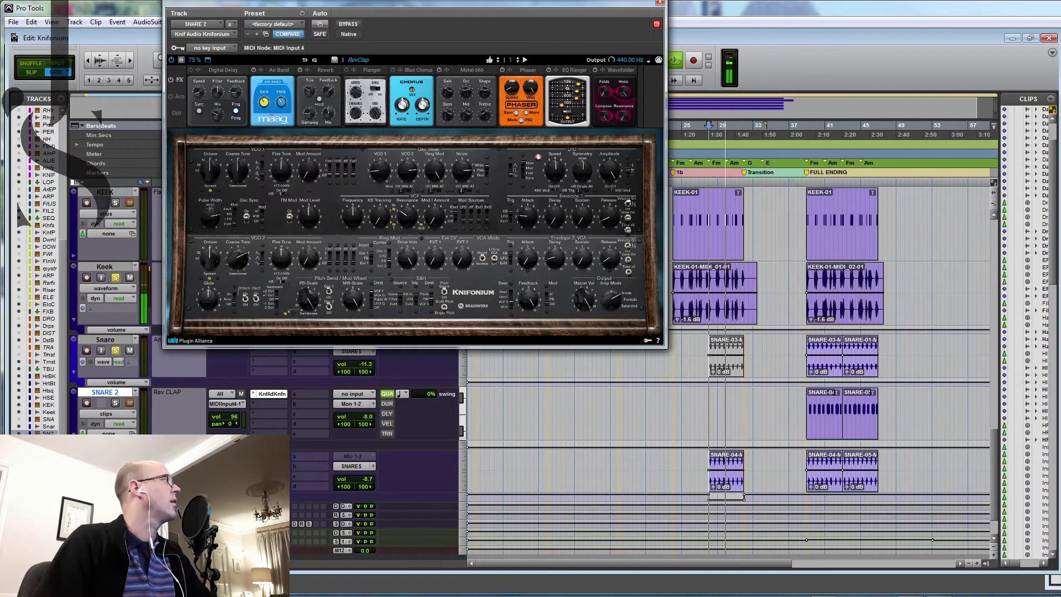
{"action": "key", "text": "space"}
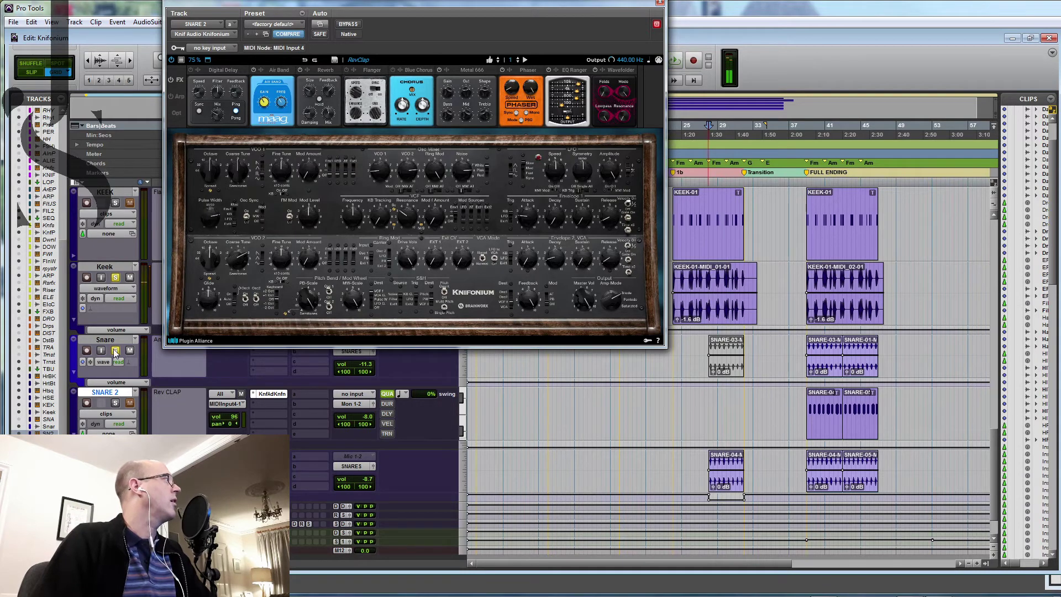
{"action": "left_click_drag", "start_coordinate": [450, 4], "coordinate": [737, 113]}
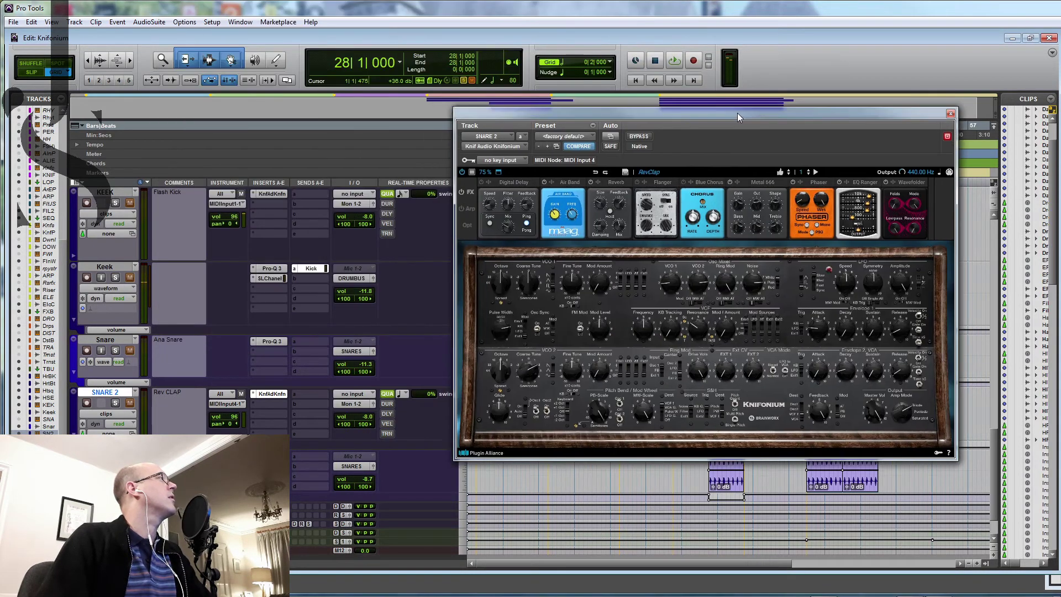
Step: Select from bar 39 to bar 46 beat 3, solo the drum audio tracks including Heart Beat, Hat SEQ and Keek, and play them
{"action": "left_click_drag", "start_coordinate": [810, 182], "coordinate": [874, 182]}
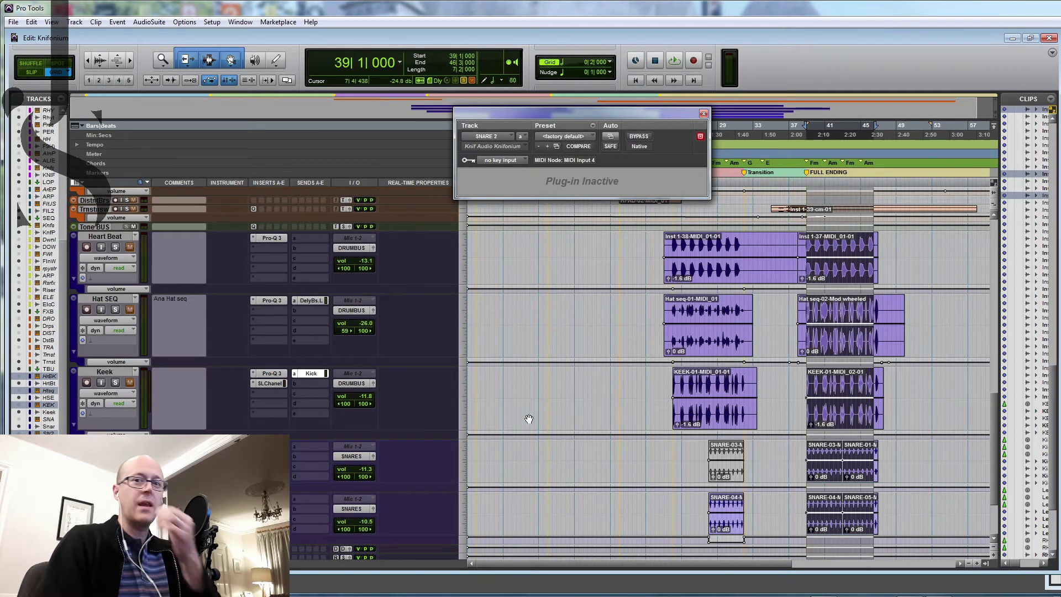
{"action": "left_click", "coordinate": [115, 247]}
{"action": "scroll", "coordinate": [119, 246], "scroll_direction": "up", "scroll_amount": 2}
{"action": "key", "text": "space"}
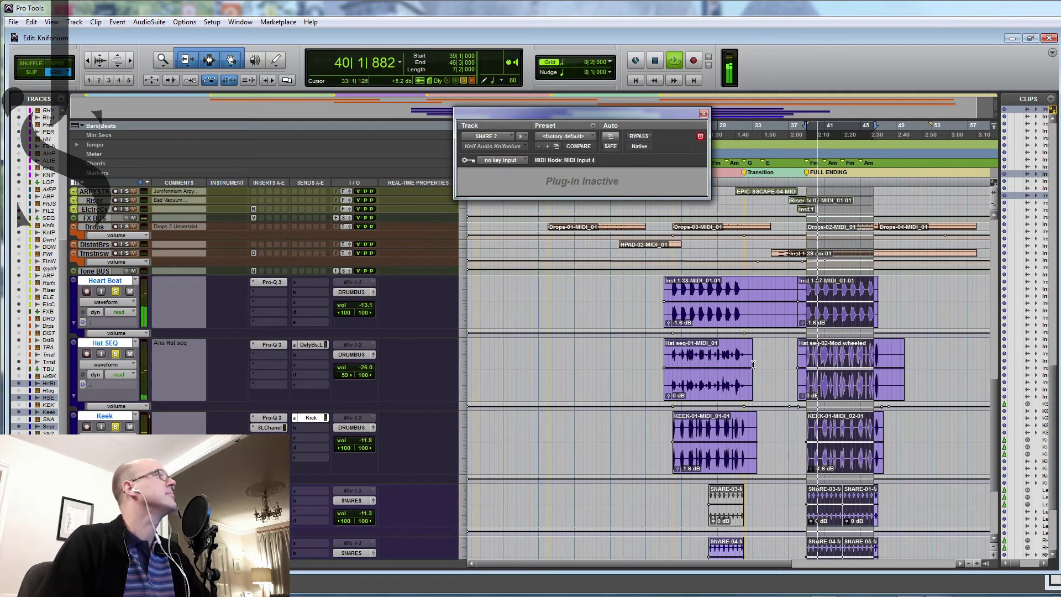
Step: Enlarge the four lead audio tracks Greek Fire, Dusty s&h, DetunedLedArp and Resonant Organ
{"action": "mouse_move", "coordinate": [629, 592]}
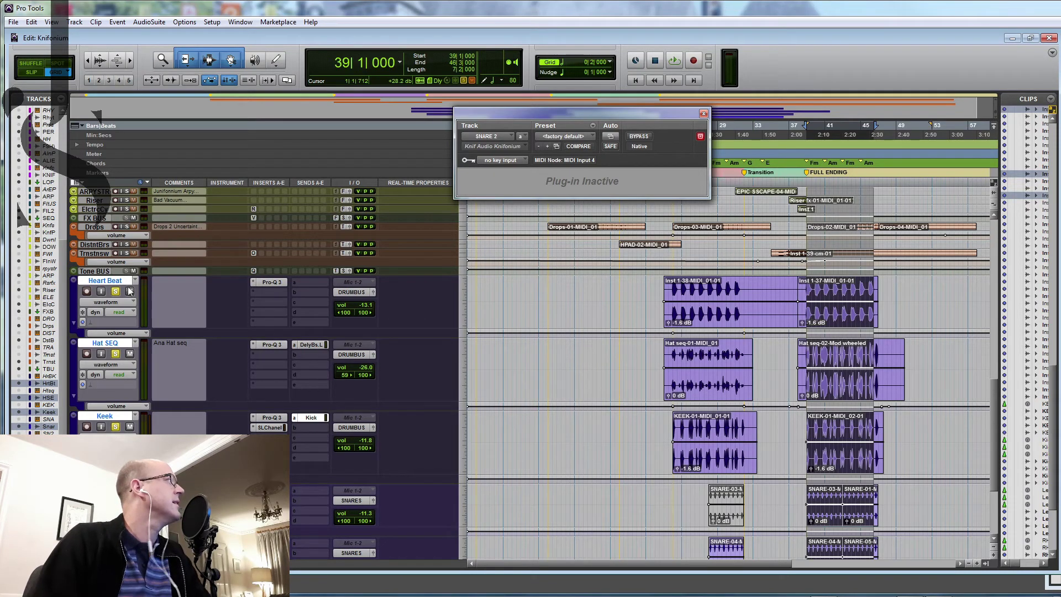
{"action": "scroll", "coordinate": [498, 397], "scroll_direction": "up", "scroll_amount": 10}
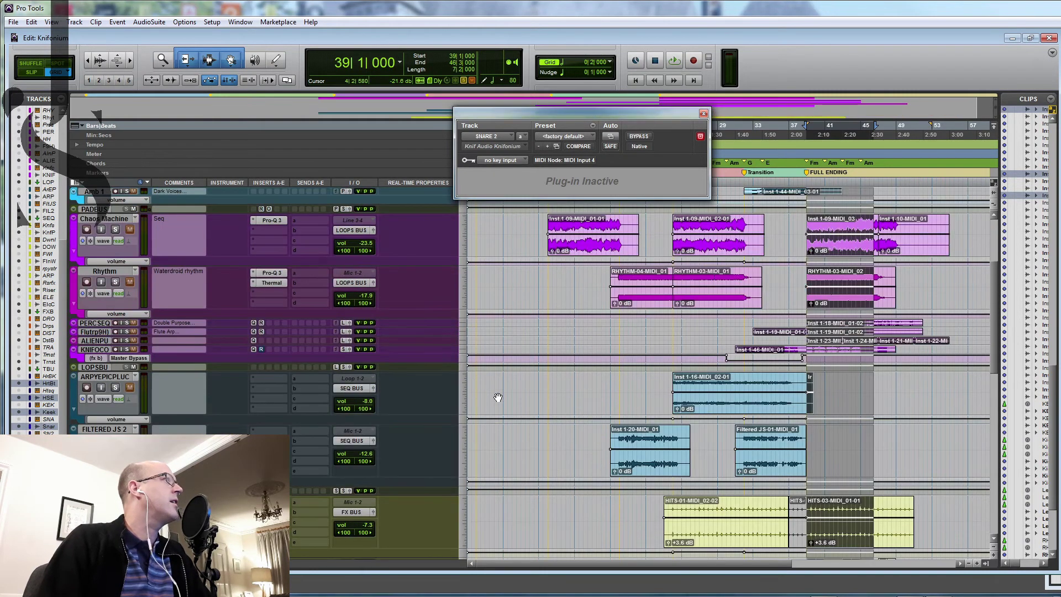
{"action": "scroll", "coordinate": [498, 398], "scroll_direction": "up", "scroll_amount": 5}
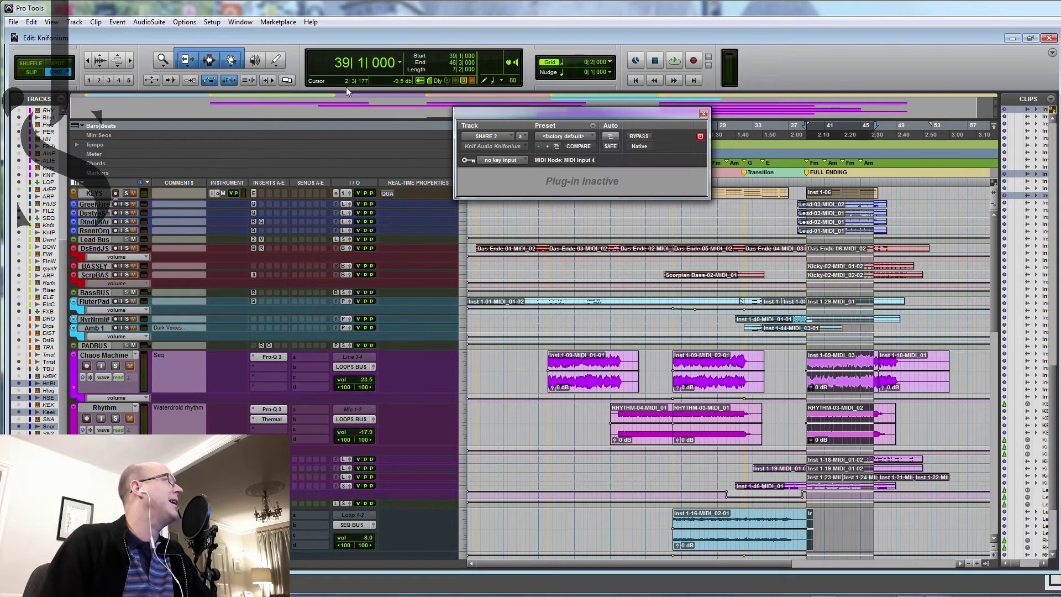
{"action": "key", "text": "super+Up"}
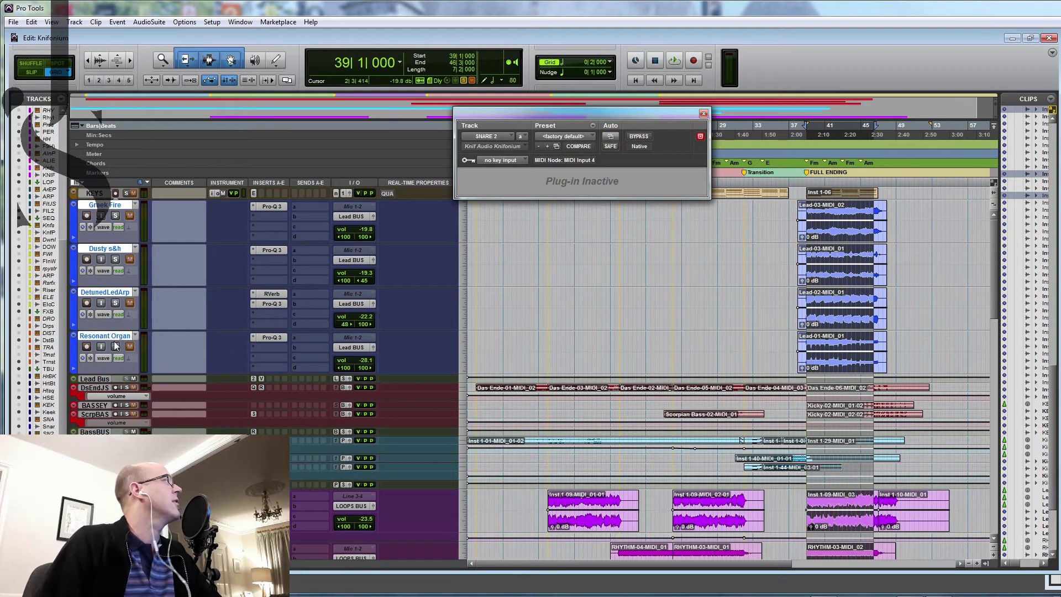
Step: Play the GREEK FIRE instrument track with its Knifonium plugin in full view, closing the plugin window and stopping playback at the end
{"action": "left_click", "coordinate": [109, 205], "text": "alt"}
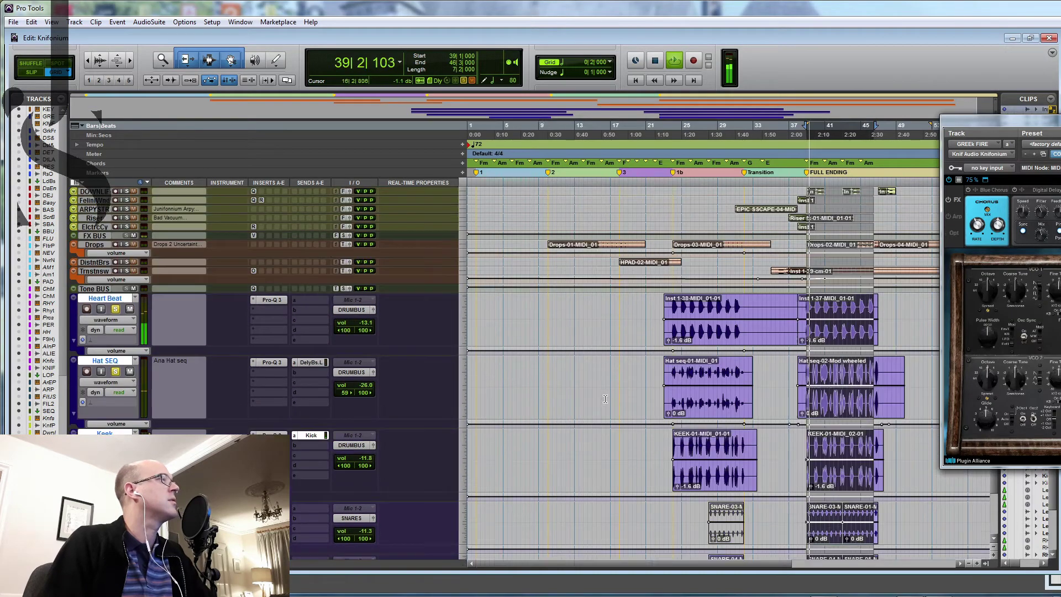
{"action": "scroll", "coordinate": [606, 399], "scroll_direction": "up", "scroll_amount": 15}
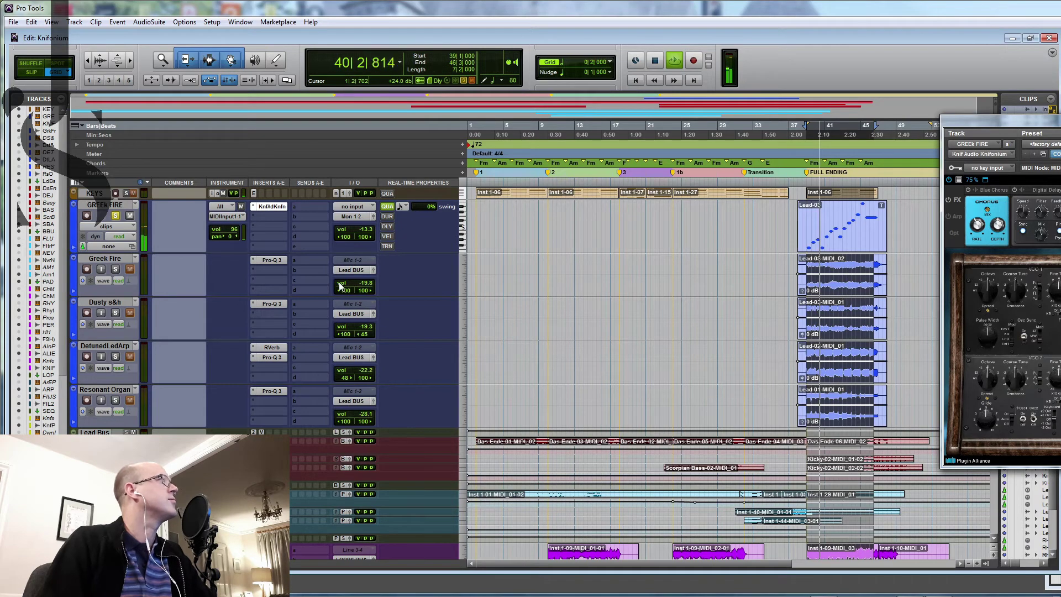
{"action": "left_click_drag", "start_coordinate": [1055, 119], "coordinate": [763, 124]}
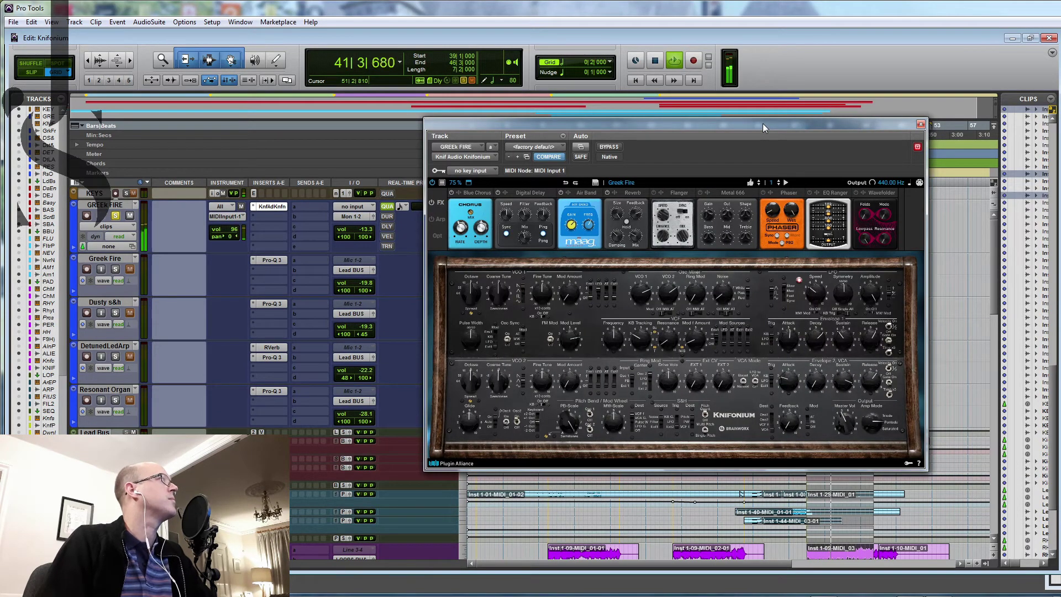
{"action": "left_click", "coordinate": [921, 127]}
{"action": "key", "text": "space"}
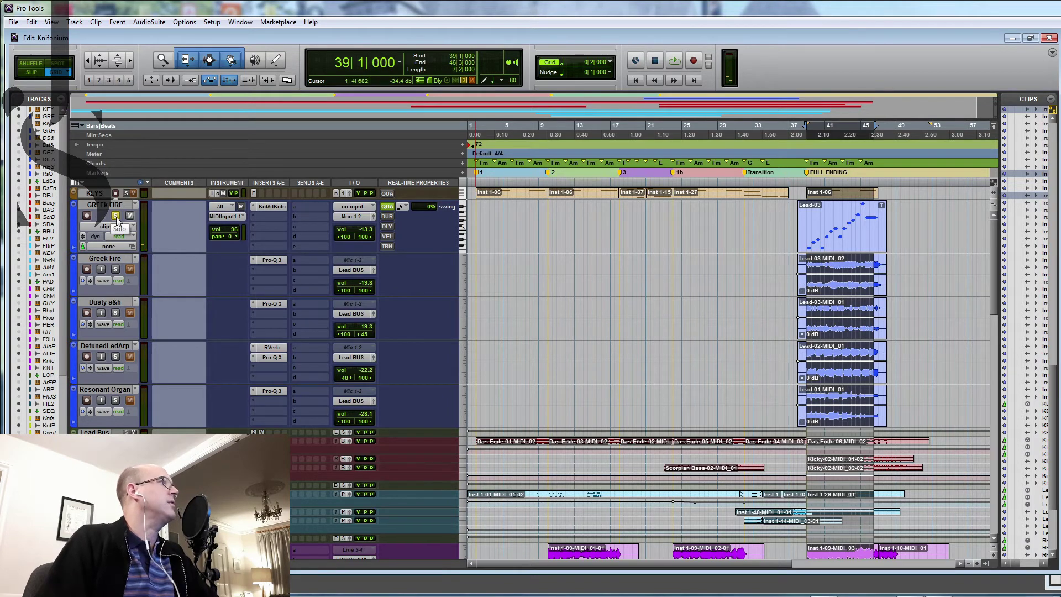
Step: Select Dusty s&h through Resonant Organ and play them, soloing DetunedLedArp first, adding Dusty s&h and Resonant Organ during playback
{"action": "left_click", "coordinate": [117, 304]}
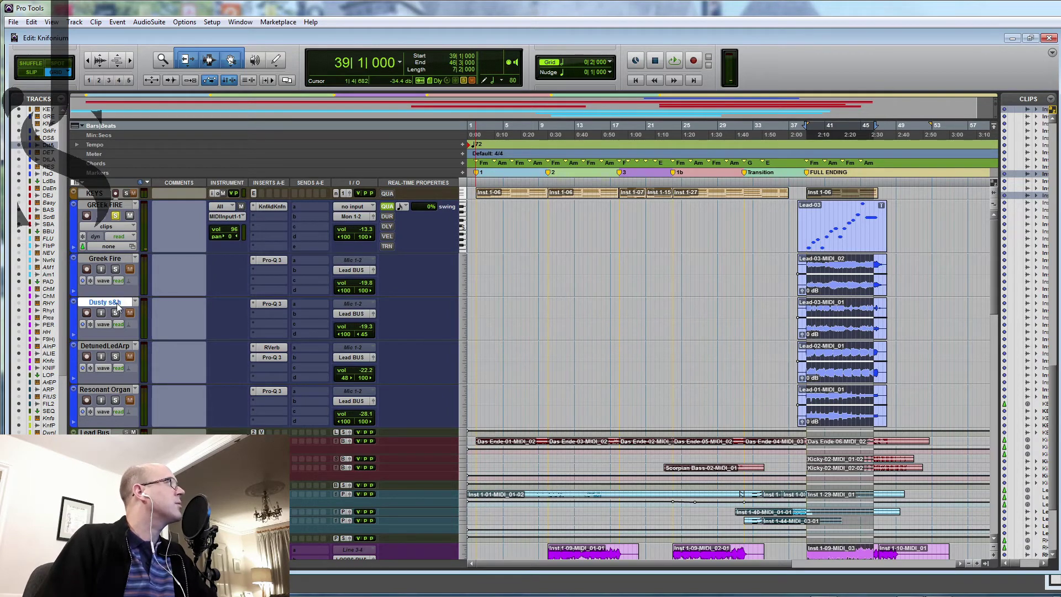
{"action": "left_click", "coordinate": [118, 346], "text": "shift"}
{"action": "left_click", "coordinate": [105, 390], "text": "shift"}
{"action": "left_click", "coordinate": [115, 357]}
{"action": "key", "text": "space"}
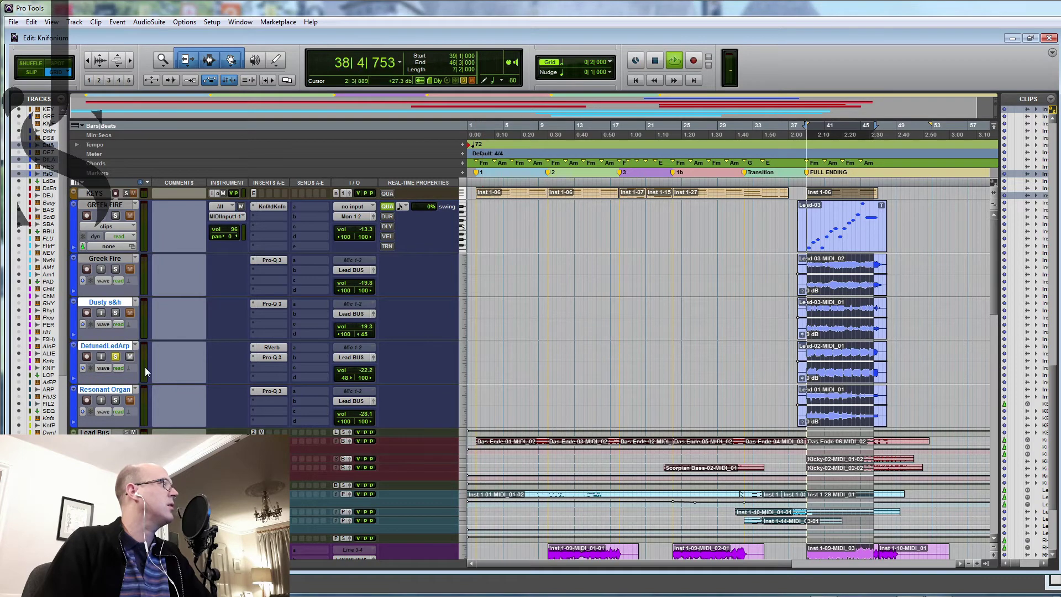
{"action": "left_click", "coordinate": [116, 314]}
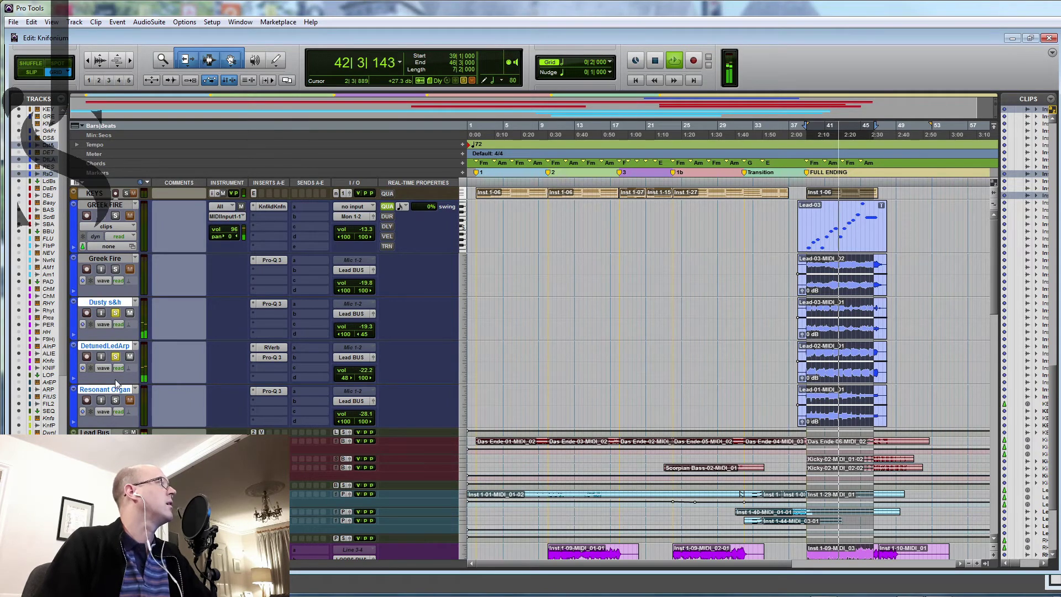
{"action": "left_click", "coordinate": [116, 401]}
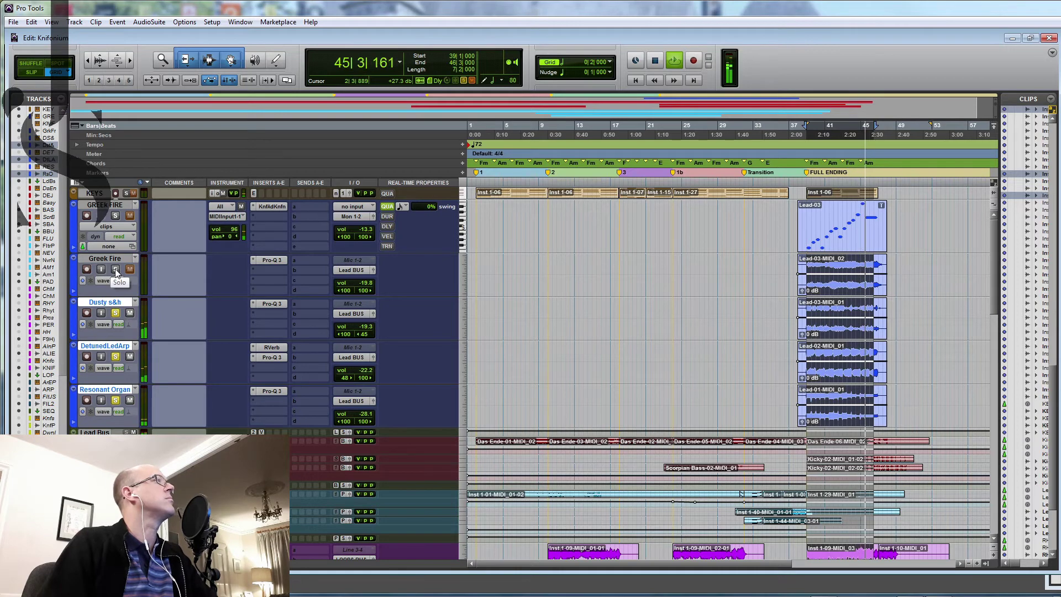
{"action": "key", "text": "space"}
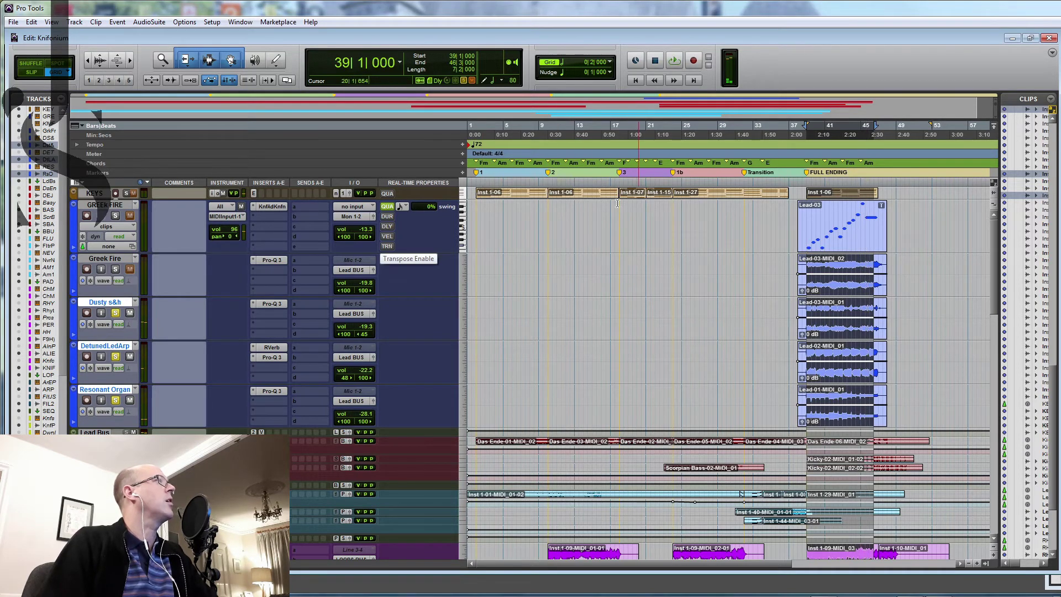
Step: Solo the Greek Fire audio track as well and play the four leads from bar 40 to bar 43 beat 3
{"action": "left_click", "coordinate": [116, 270]}
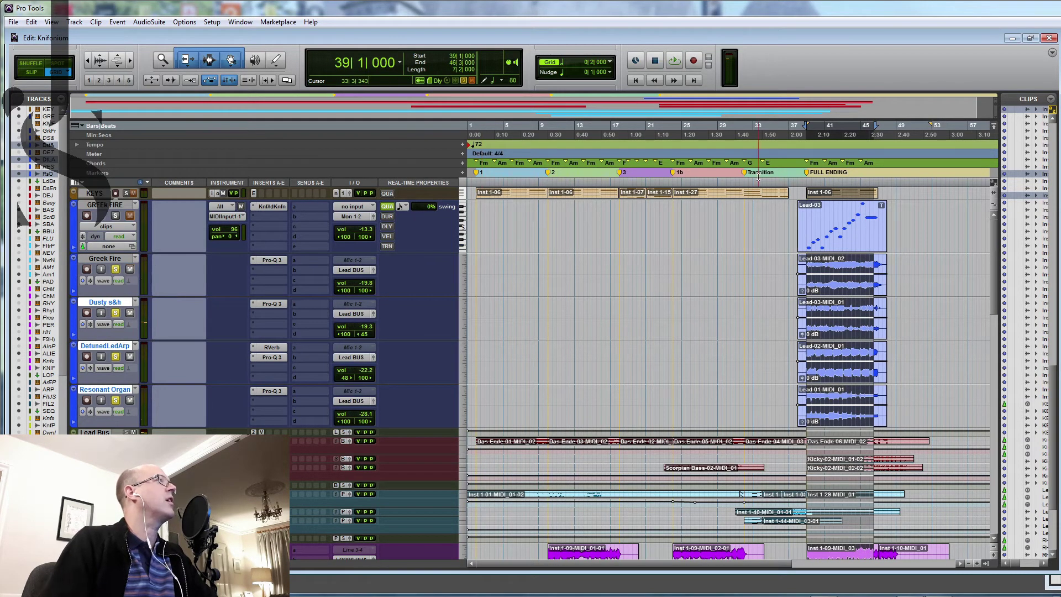
{"action": "left_click_drag", "start_coordinate": [819, 180], "coordinate": [847, 180]}
{"action": "key", "text": "space"}
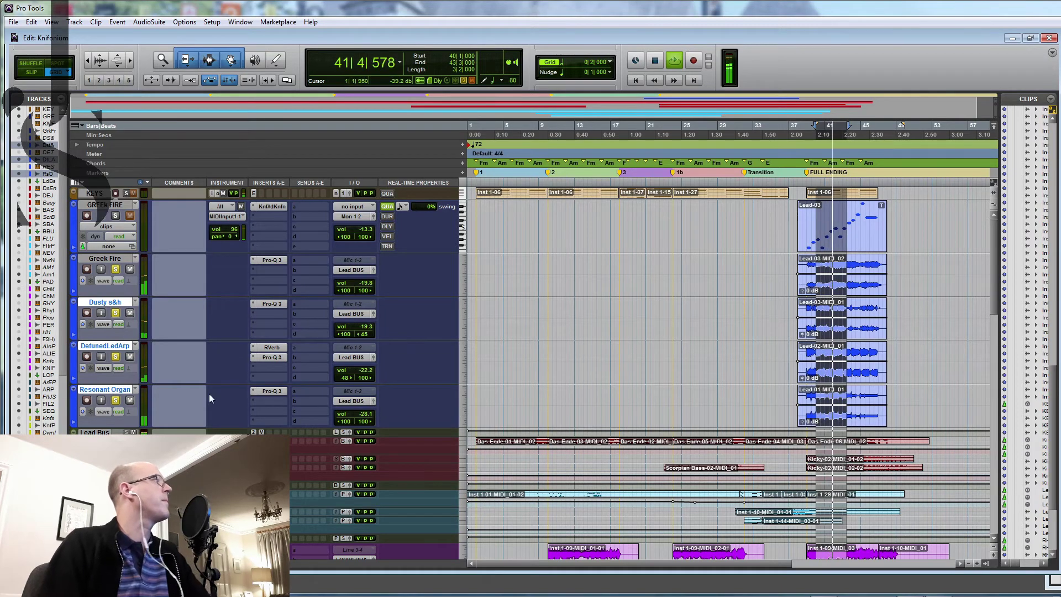
{"action": "key", "text": "space"}
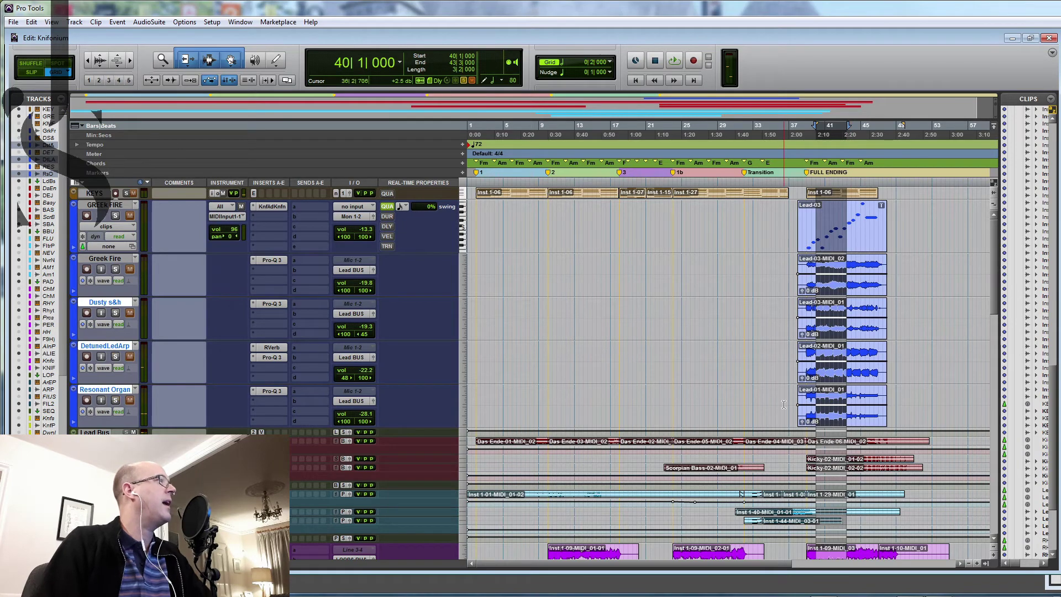
Step: Solo the pad tracks FluterPad through Amb 1 and play them from bar 39 to bar 46
{"action": "scroll", "coordinate": [784, 408], "scroll_direction": "down", "scroll_amount": 5}
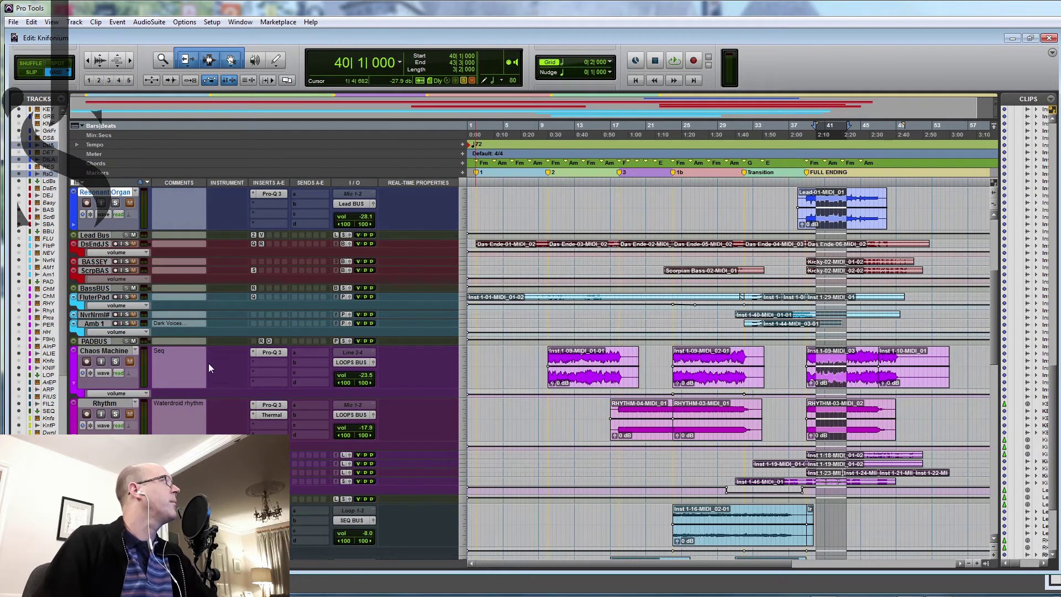
{"action": "left_click", "coordinate": [98, 298]}
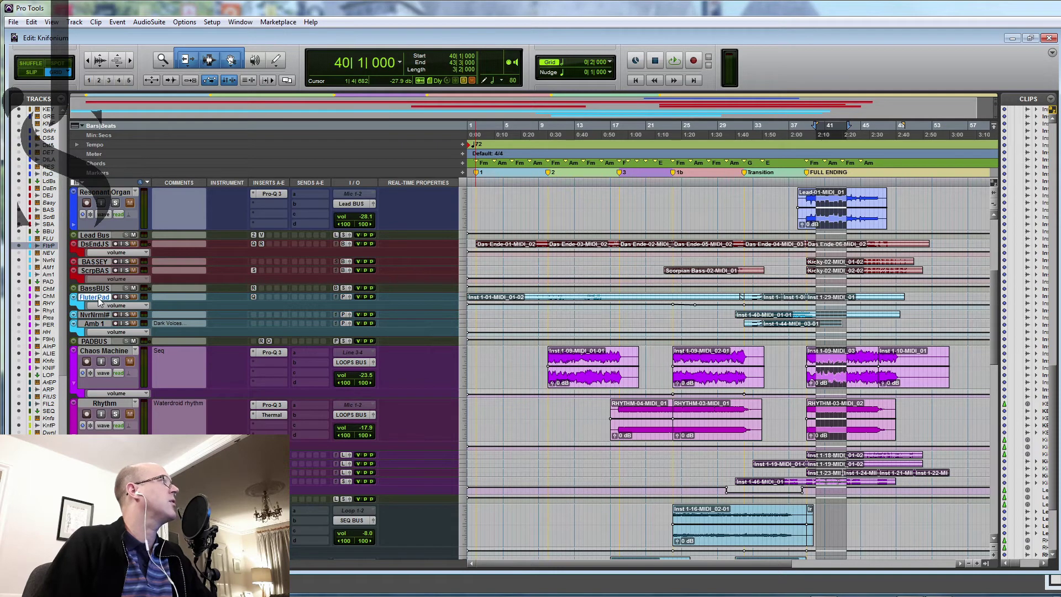
{"action": "left_click", "coordinate": [102, 326], "text": "shift"}
{"action": "left_click", "coordinate": [132, 297]}
{"action": "scroll", "coordinate": [663, 332], "scroll_direction": "up", "scroll_amount": 2}
{"action": "left_click_drag", "start_coordinate": [806, 348], "coordinate": [869, 351]}
{"action": "key", "text": "space"}
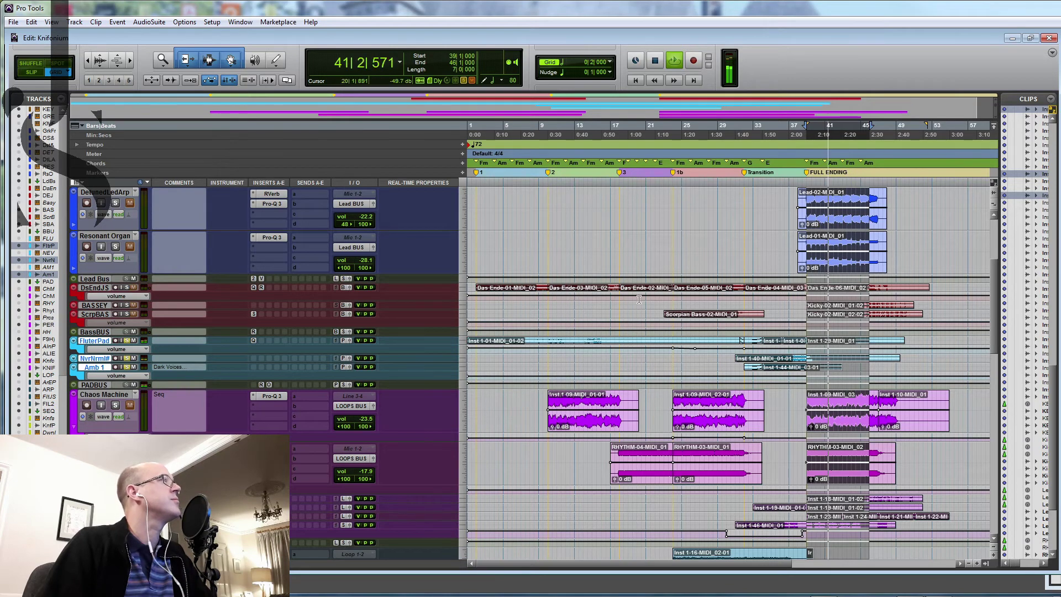
{"action": "key", "text": "space"}
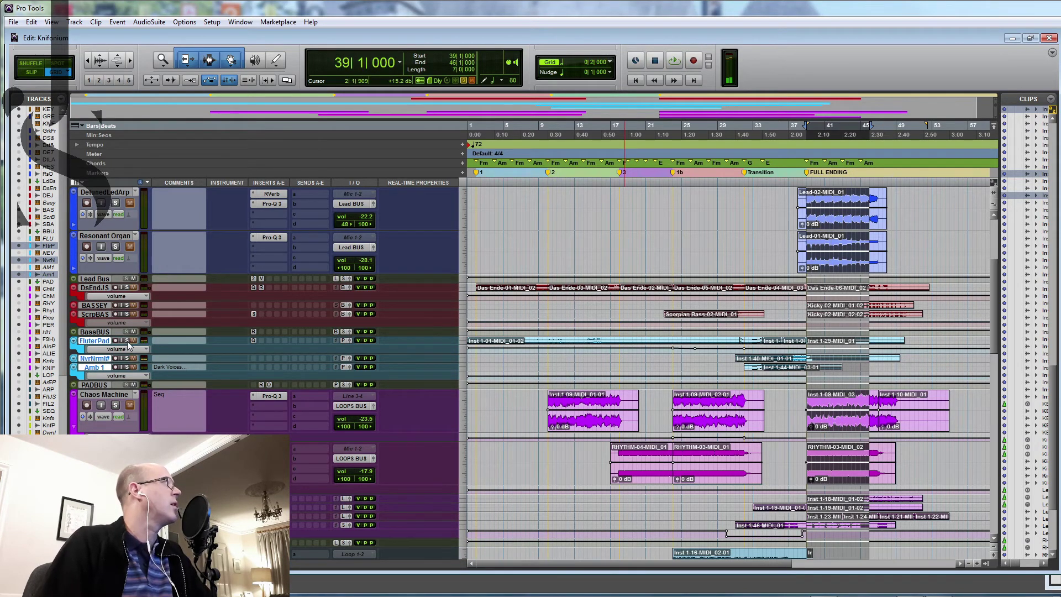
Step: Select the loop tracks from Chaos Machine and Rhythm through the KNIFOCO track and solo them together
{"action": "scroll", "coordinate": [687, 438], "scroll_direction": "down", "scroll_amount": 5}
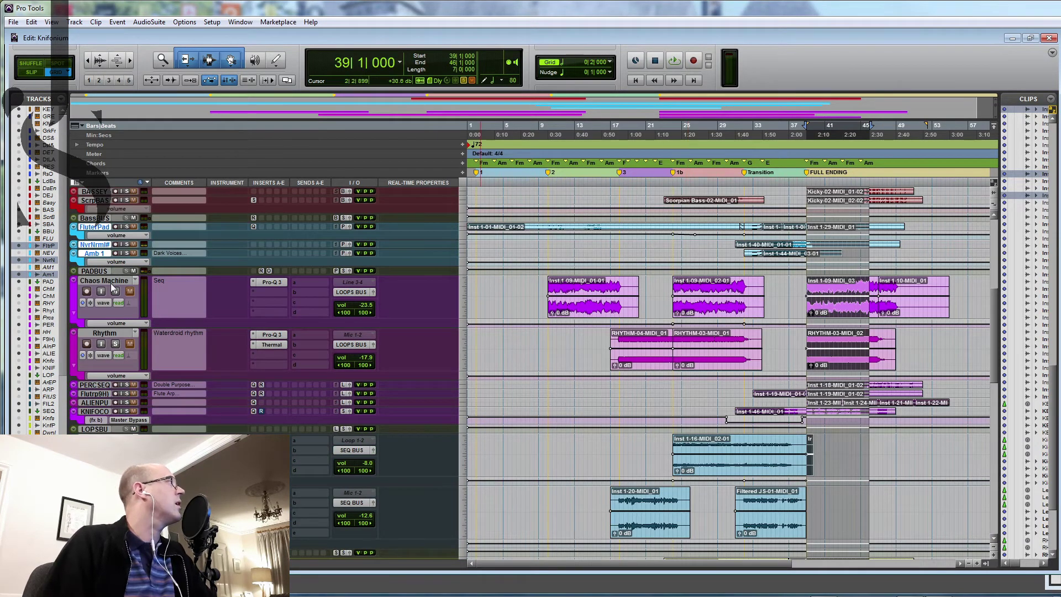
{"action": "left_click", "coordinate": [111, 282]}
{"action": "left_click", "coordinate": [113, 333], "text": "ctrl"}
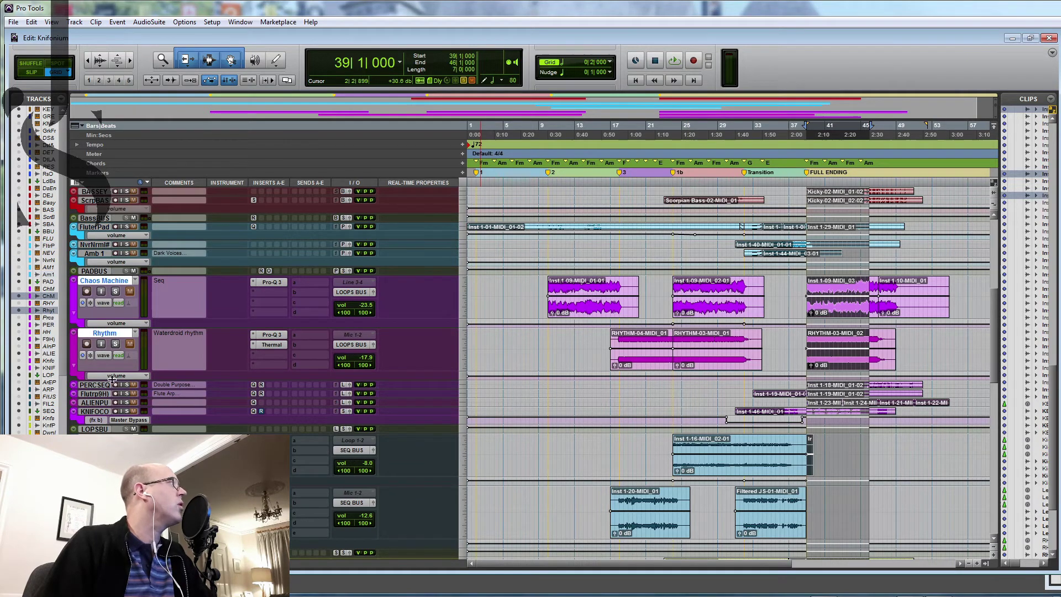
{"action": "left_click", "coordinate": [105, 411], "text": "shift"}
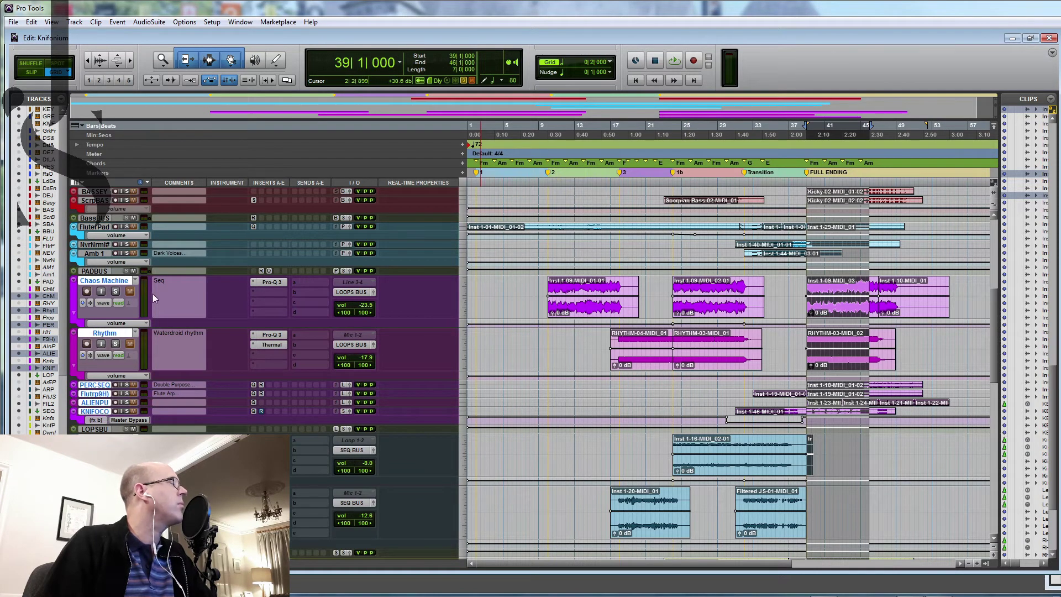
{"action": "left_click", "coordinate": [115, 291]}
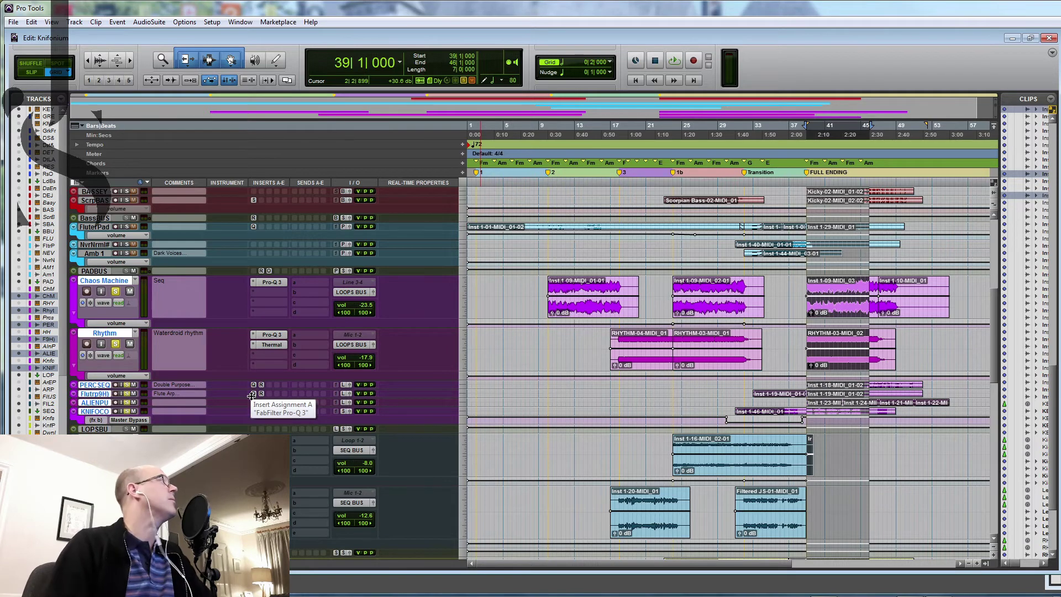
Step: Review the Knif Perc and drum tracks, and play the soloed loops from bar 39
{"action": "scroll", "coordinate": [251, 396], "scroll_direction": "down", "scroll_amount": 10}
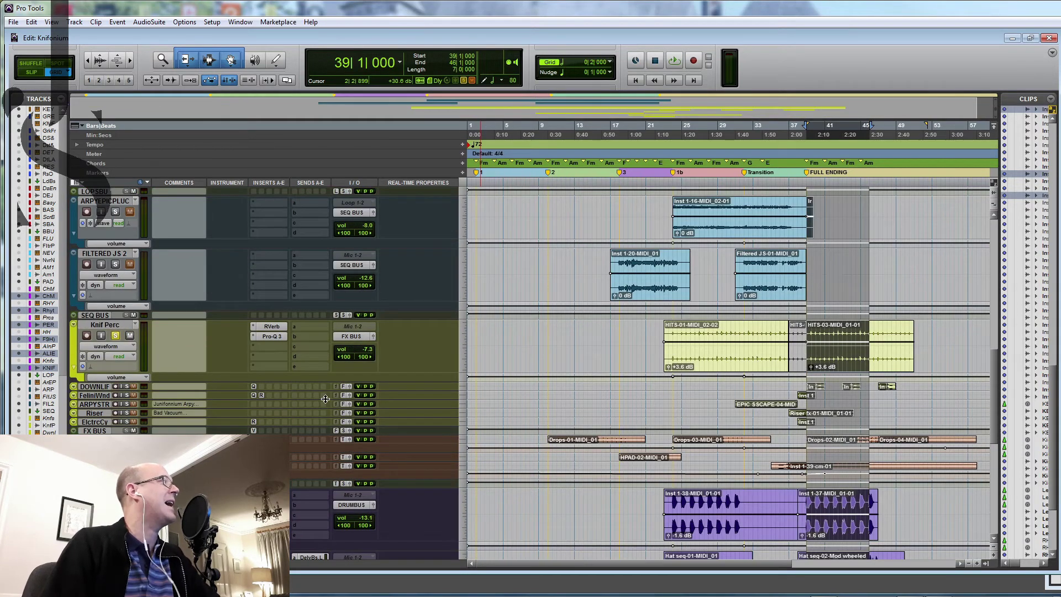
{"action": "scroll", "coordinate": [325, 399], "scroll_direction": "down", "scroll_amount": 12}
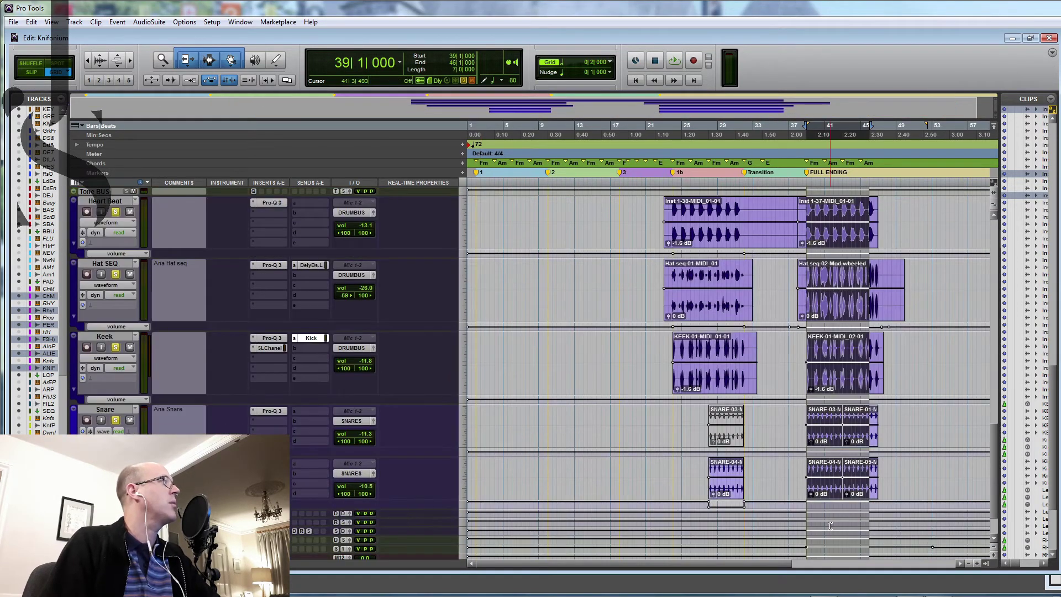
{"action": "scroll", "coordinate": [831, 526], "scroll_direction": "up", "scroll_amount": 15}
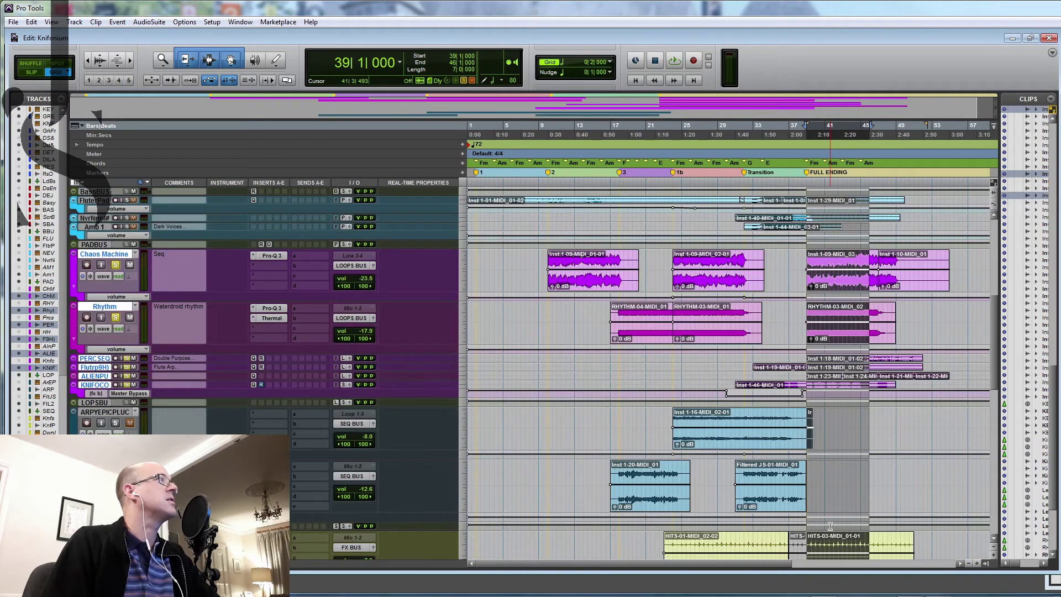
{"action": "key", "text": "space"}
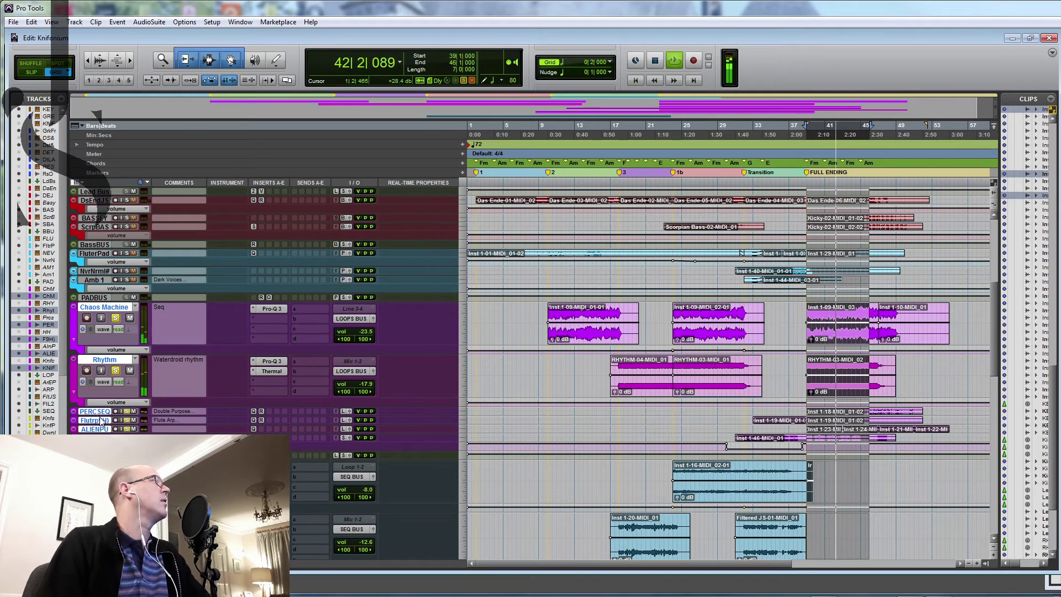
{"action": "key", "text": "space"}
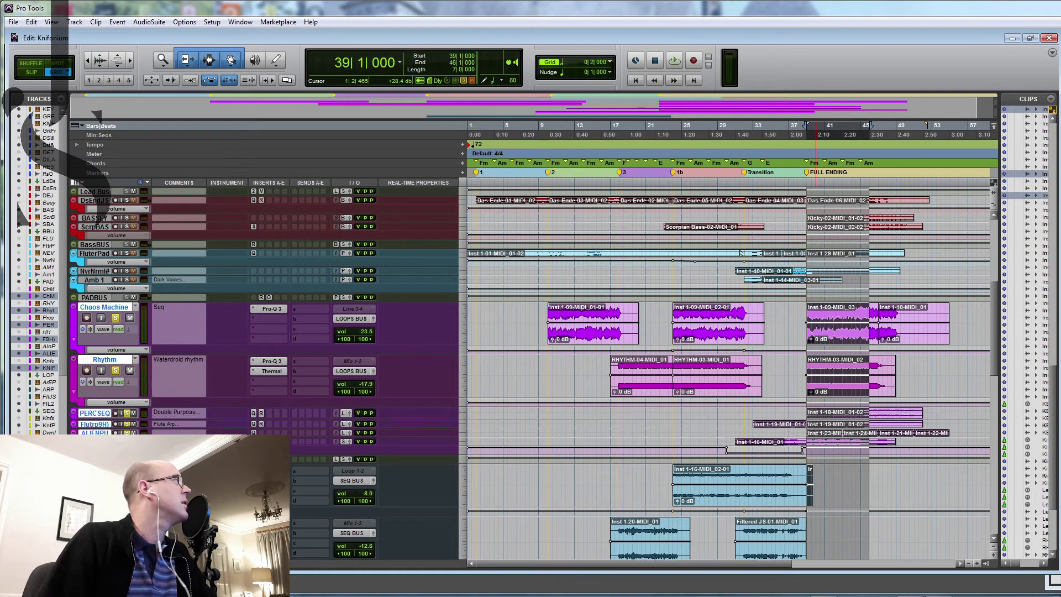
Step: Enlarge the PERC SEQ audio track and briefly replay the soloed tracks
{"action": "key", "text": "ctrl+Down"}
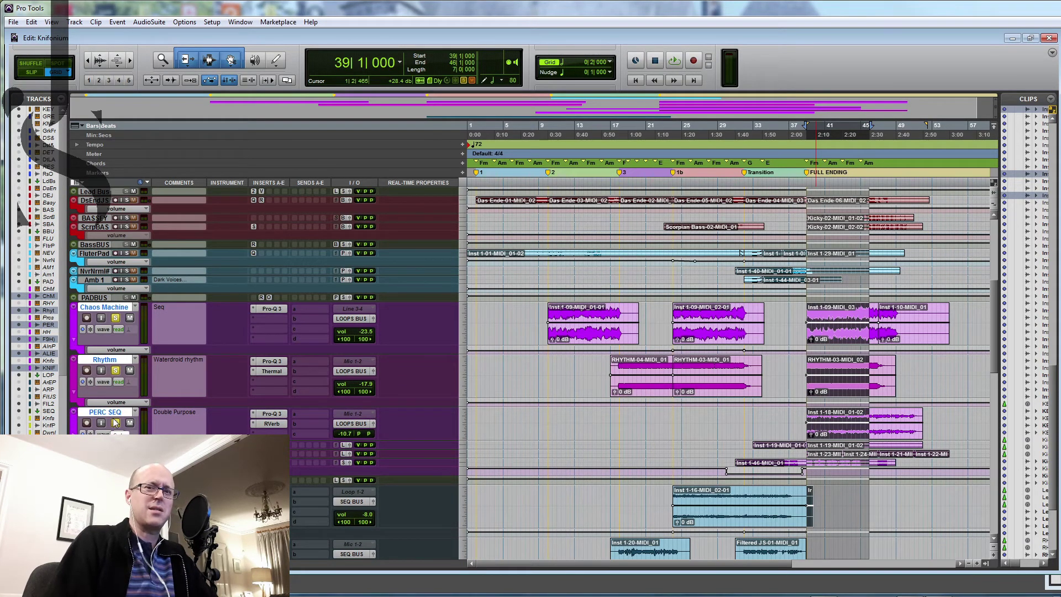
{"action": "key", "text": "space"}
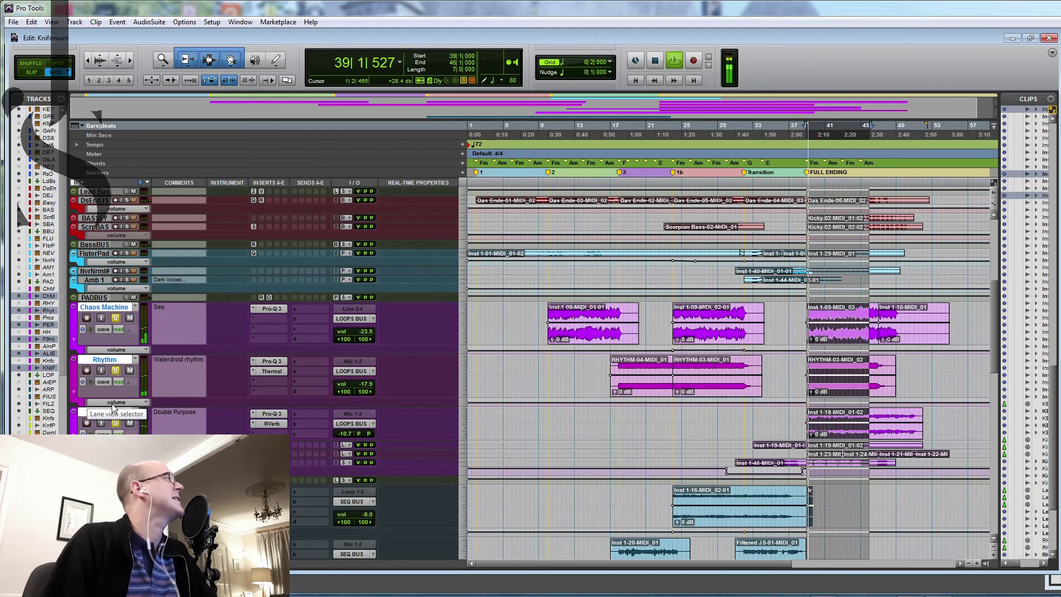
{"action": "key", "text": "space"}
Step: Show and make active the hidden Perc seq instrument track, and open its Knifonium plugin
{"action": "left_click", "coordinate": [114, 414]}
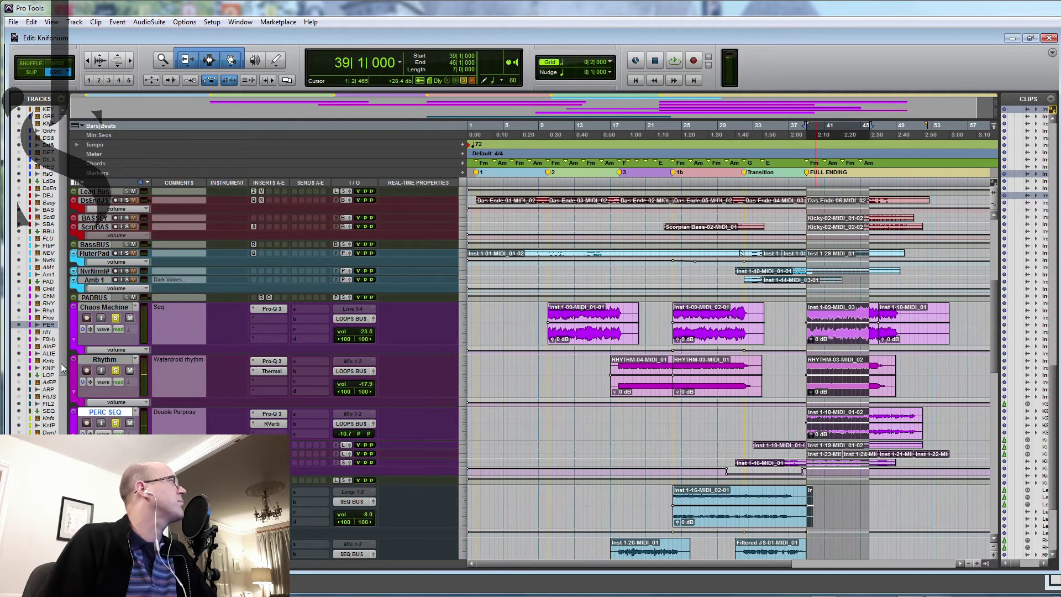
{"action": "right_click", "coordinate": [53, 321]}
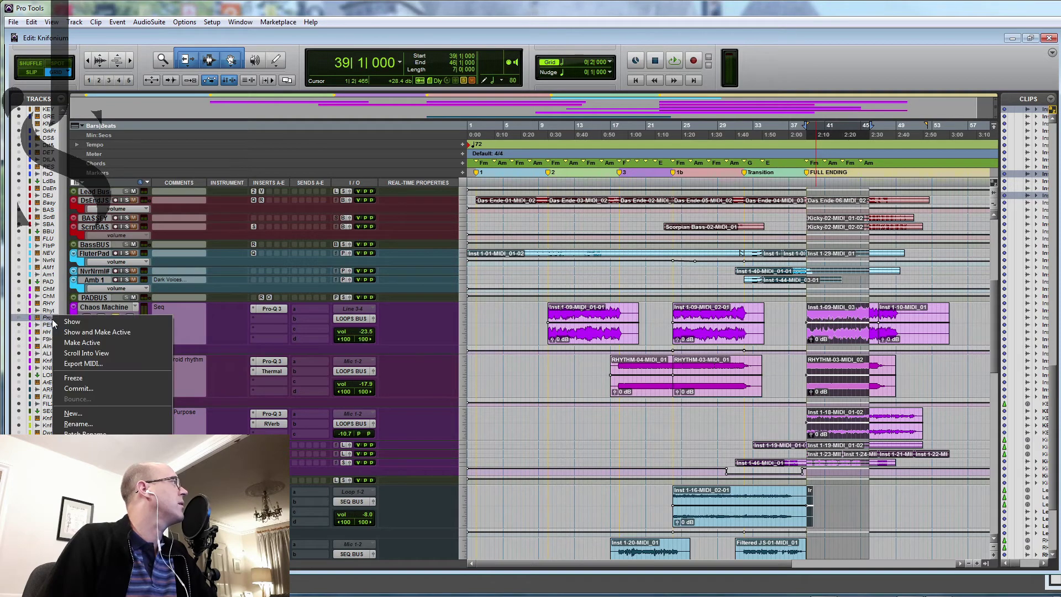
{"action": "left_click", "coordinate": [85, 331]}
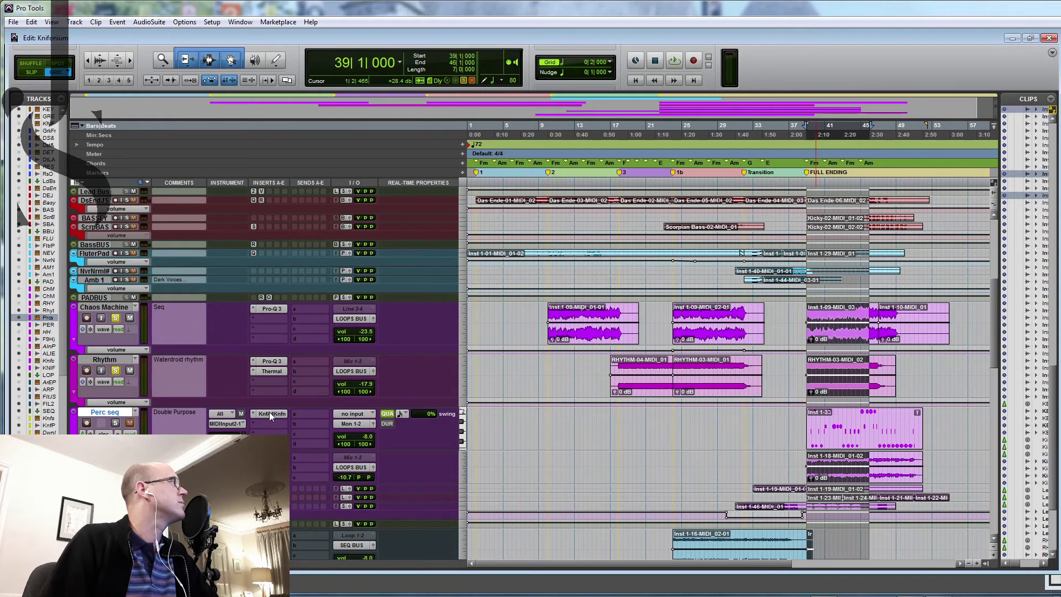
{"action": "left_click", "coordinate": [270, 413]}
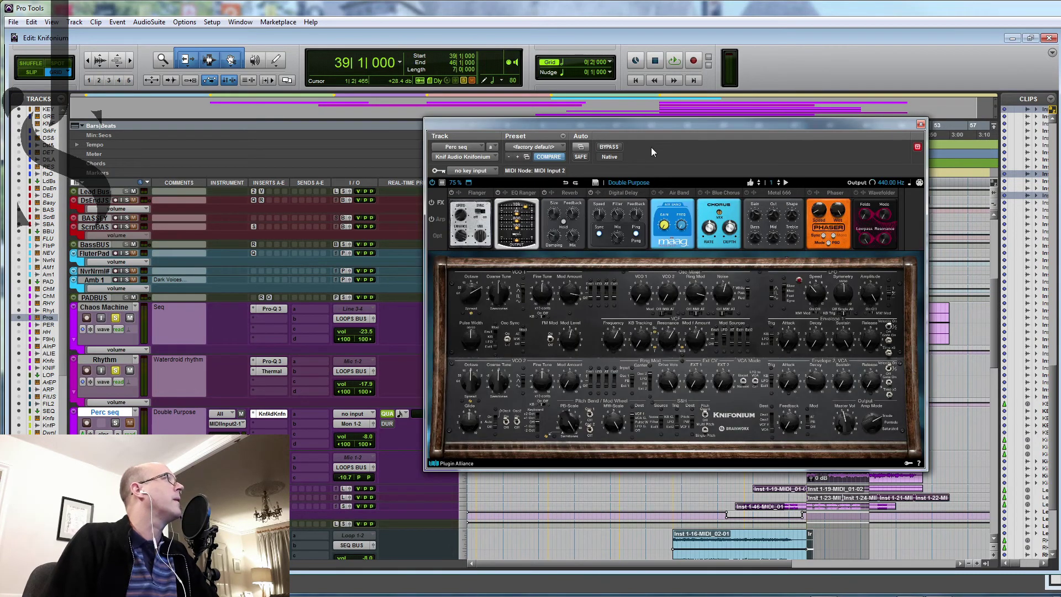
Step: Scale the Knifonium interface to 100%, move its window fully into view, and play the soloed tracks
{"action": "left_click", "coordinate": [466, 182]}
{"action": "left_click", "coordinate": [477, 221]}
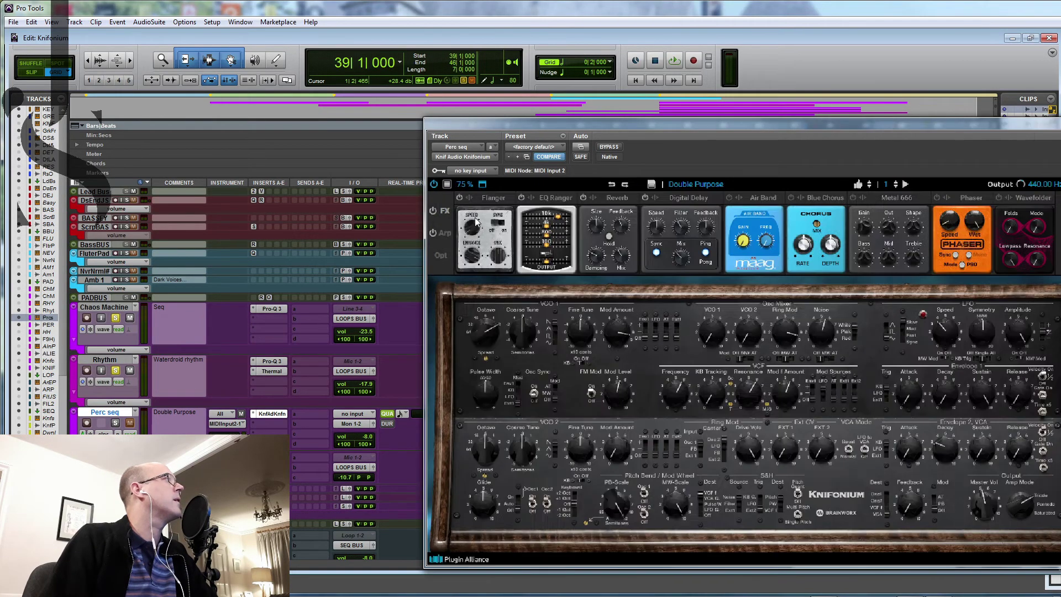
{"action": "left_click_drag", "start_coordinate": [657, 115], "coordinate": [577, 64]}
{"action": "key", "text": "space"}
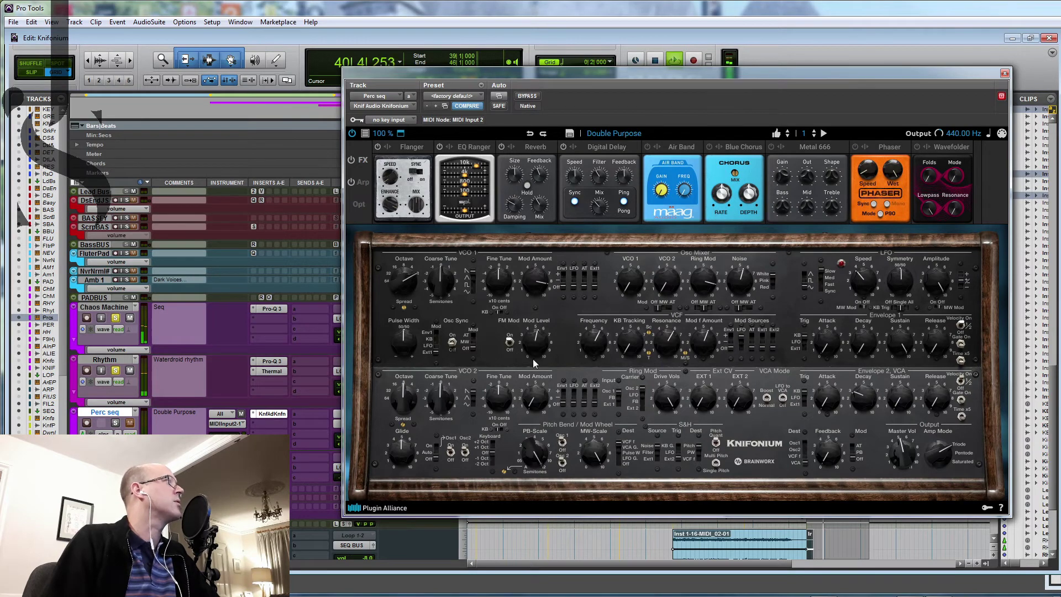
Step: Review the Double Purpose patch's arpeggiator and effects settings, toggle the Reverb effect during playback, and close the plugin
{"action": "left_click", "coordinate": [361, 182]}
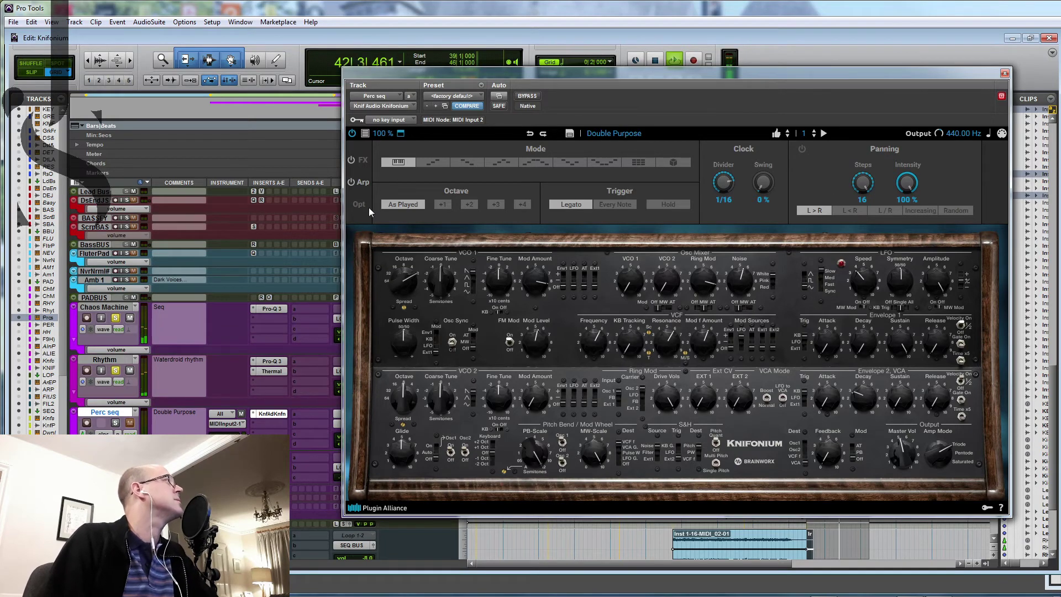
{"action": "left_click", "coordinate": [362, 162]}
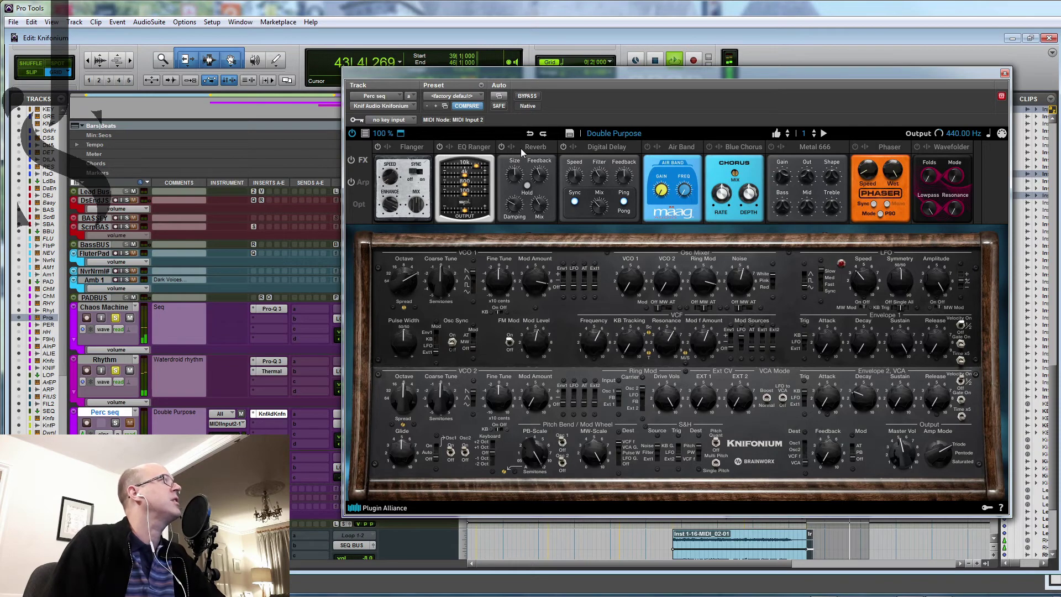
{"action": "left_click", "coordinate": [502, 147]}
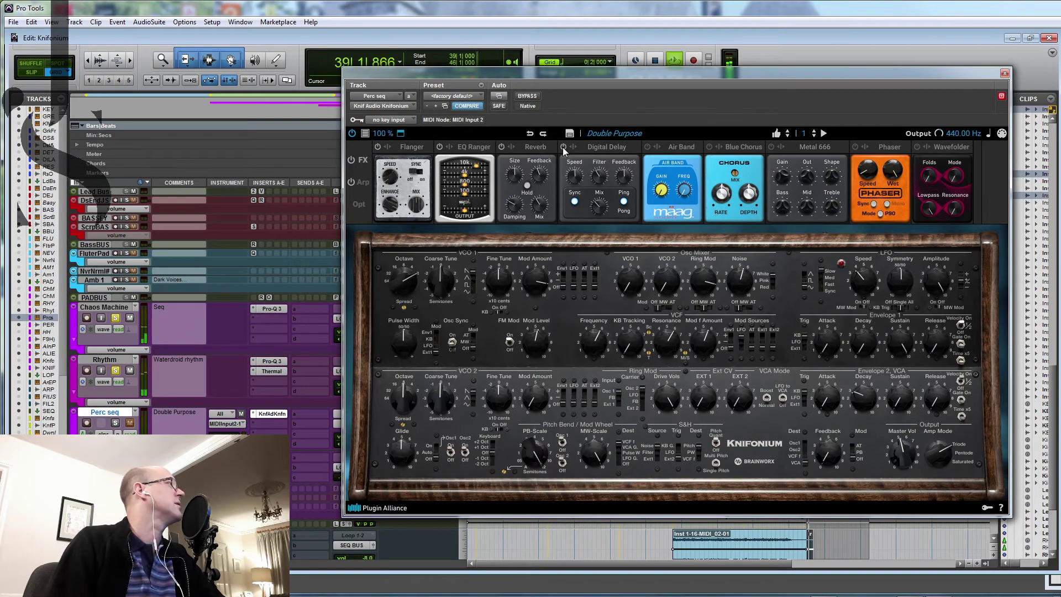
{"action": "key", "text": "space"}
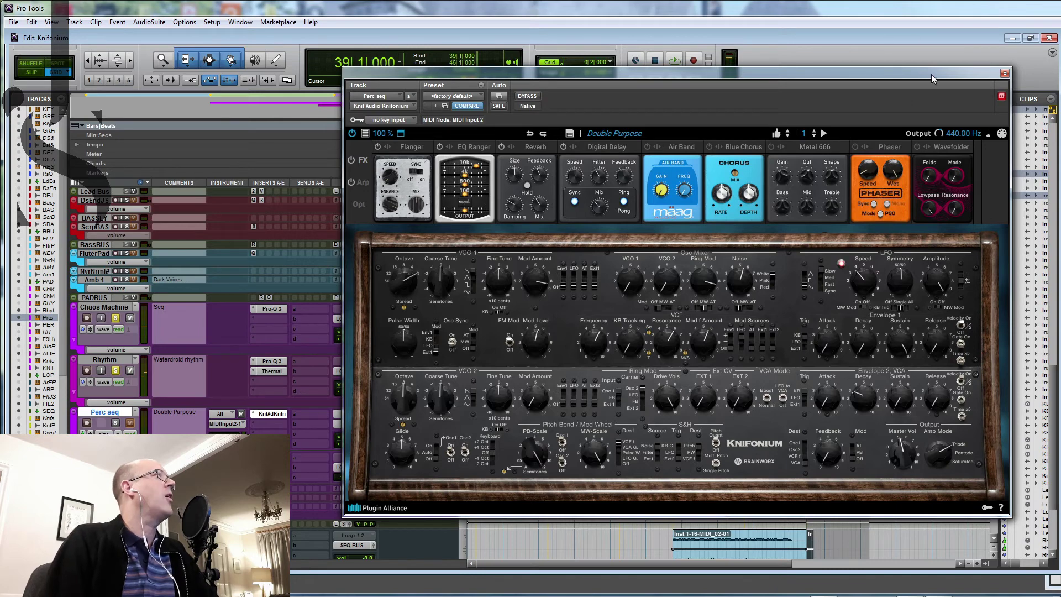
{"action": "left_click", "coordinate": [1005, 73]}
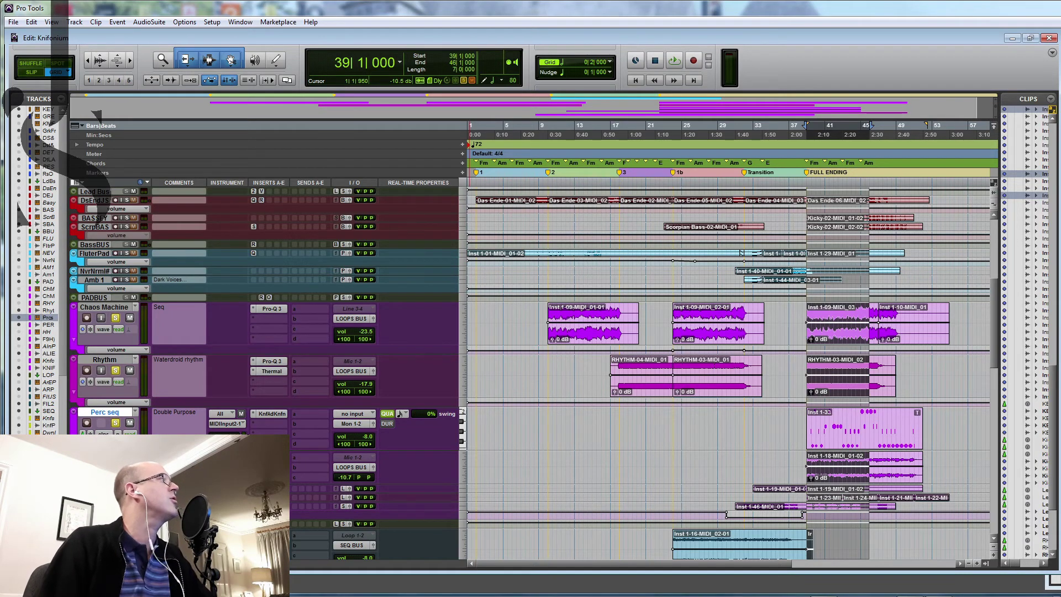
Step: Select the tracks from Chaos Machine through Perc seq and unsolo them together
{"action": "double_click", "coordinate": [115, 306]}
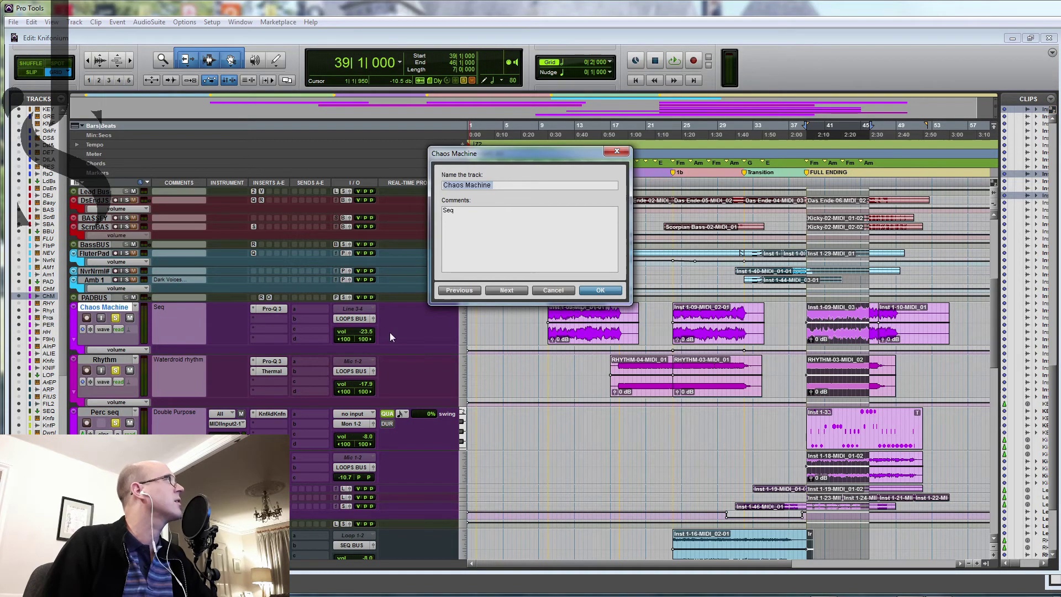
{"action": "left_click", "coordinate": [548, 293]}
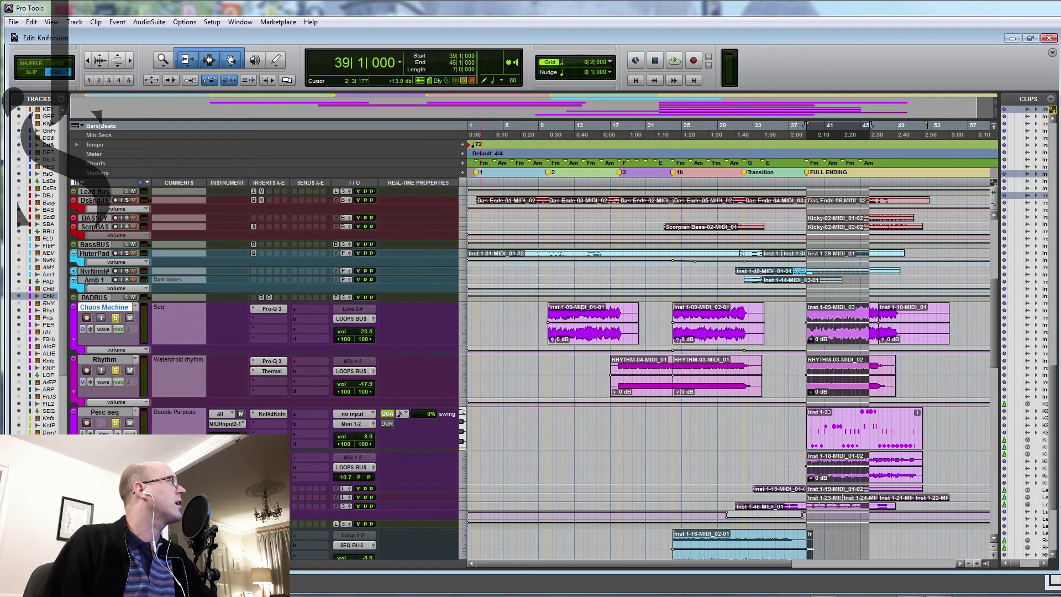
{"action": "left_click", "coordinate": [105, 412], "text": "shift"}
{"action": "left_click", "coordinate": [116, 318]}
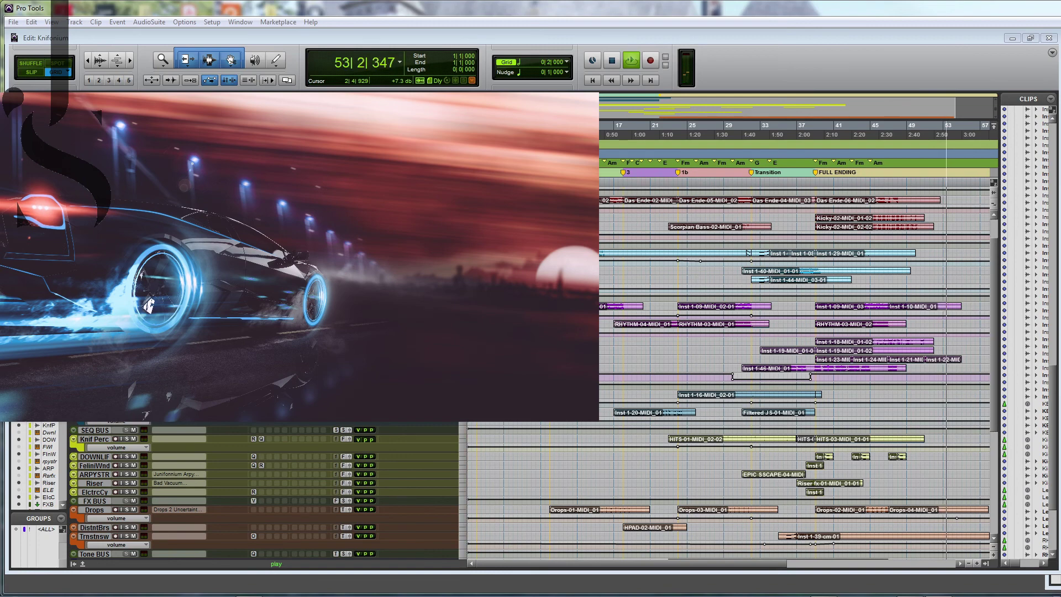
Step: Stop the playback of the full session
{"action": "key", "text": "space"}
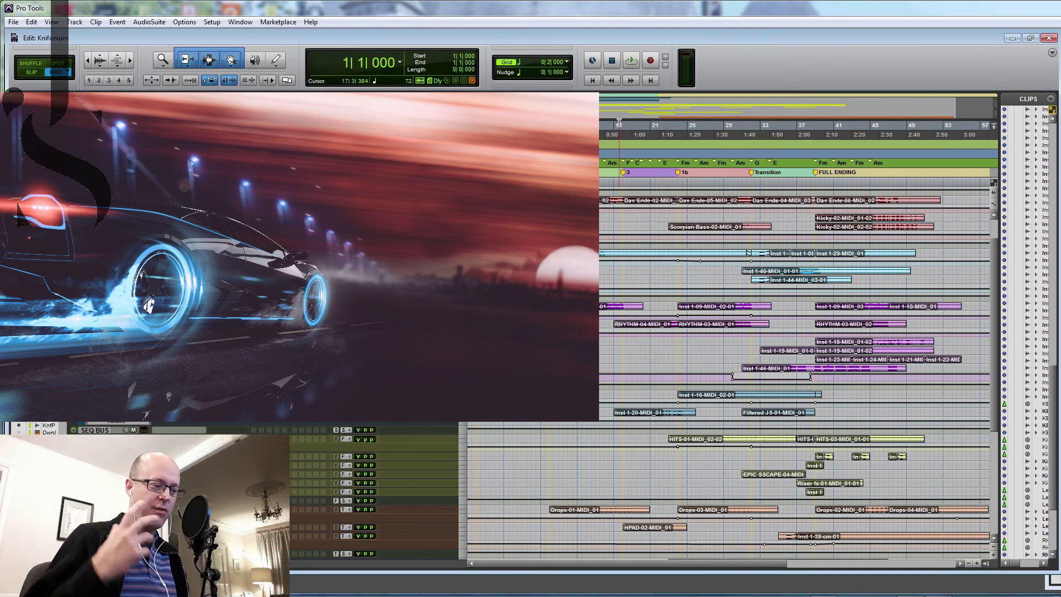